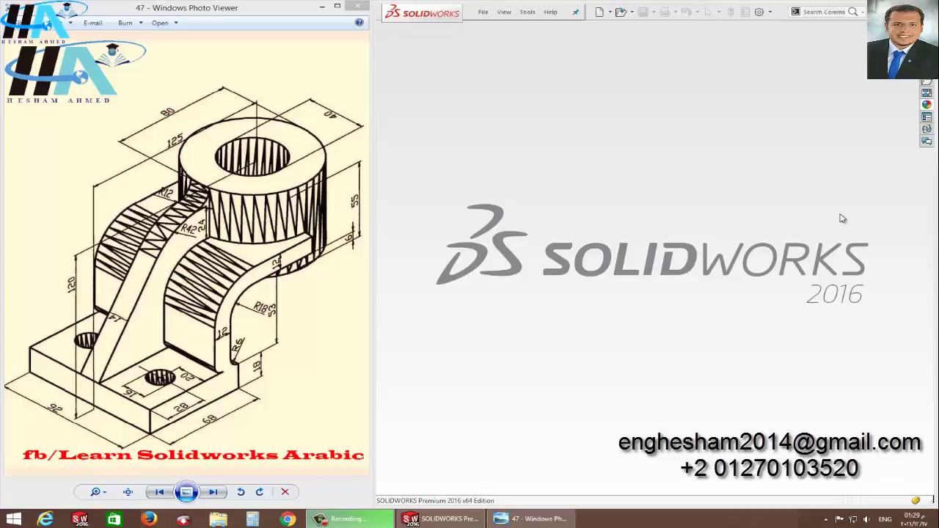
Bring the SOLIDWORKS window forward and start a new document.
{"action": "left_click", "coordinate": [668, 131]}
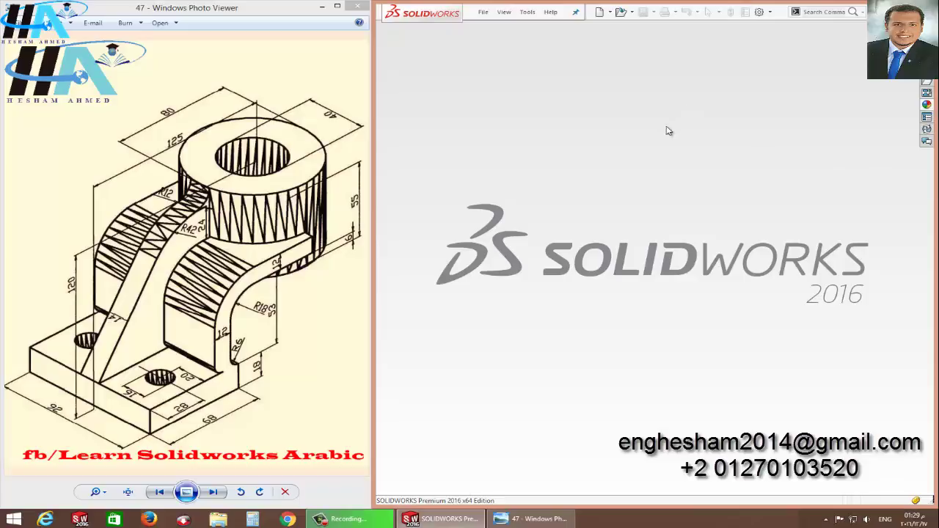
{"action": "left_click", "coordinate": [599, 14]}
Create a new part and sketch a rectangle from the origin on the Top Plane.
{"action": "left_click", "coordinate": [250, 246]}
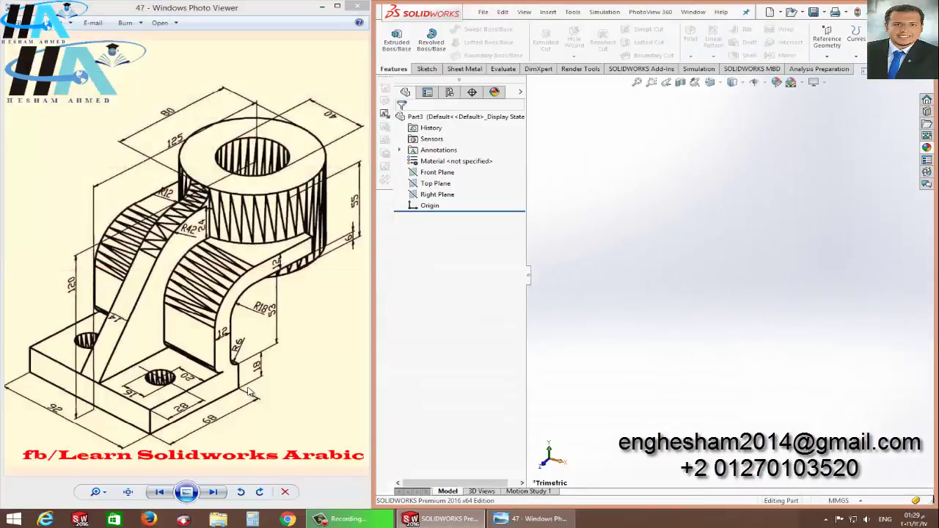
{"action": "left_click", "coordinate": [435, 183]}
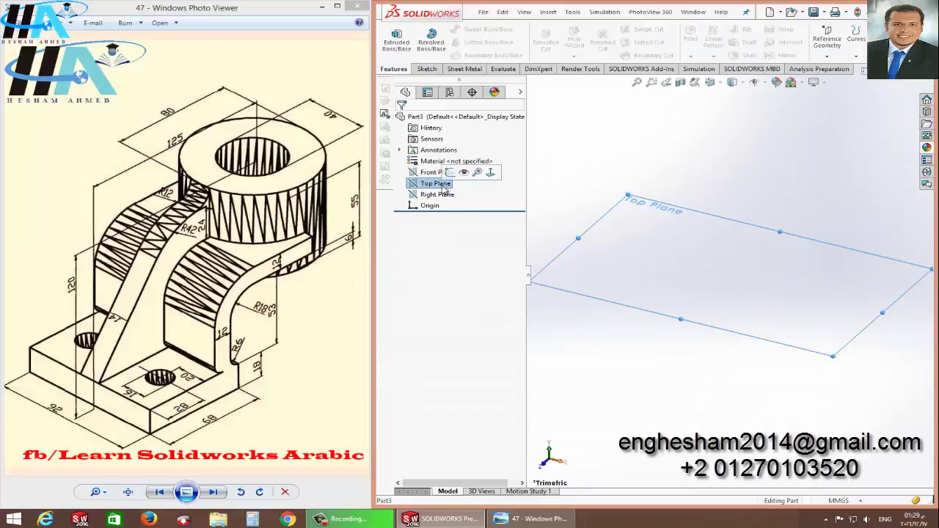
{"action": "left_click", "coordinate": [449, 173]}
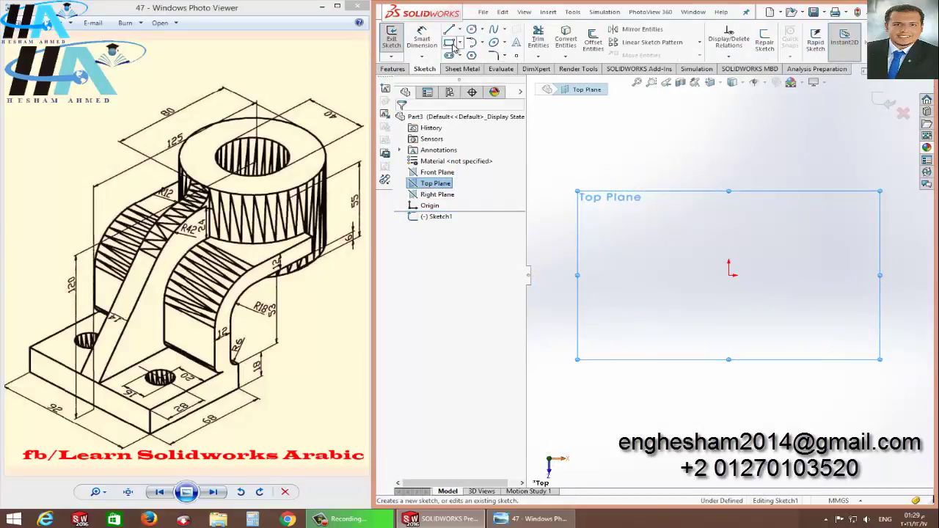
{"action": "left_click", "coordinate": [450, 44]}
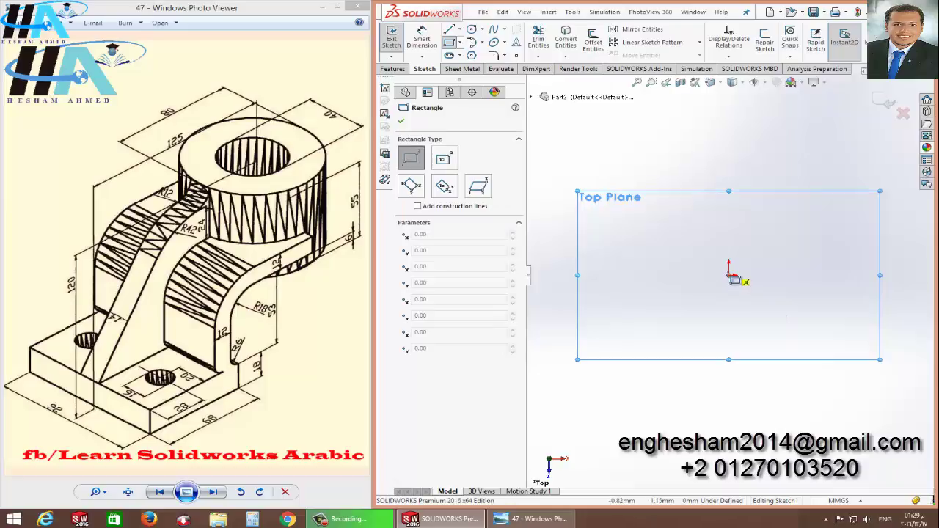
{"action": "left_click", "coordinate": [729, 275]}
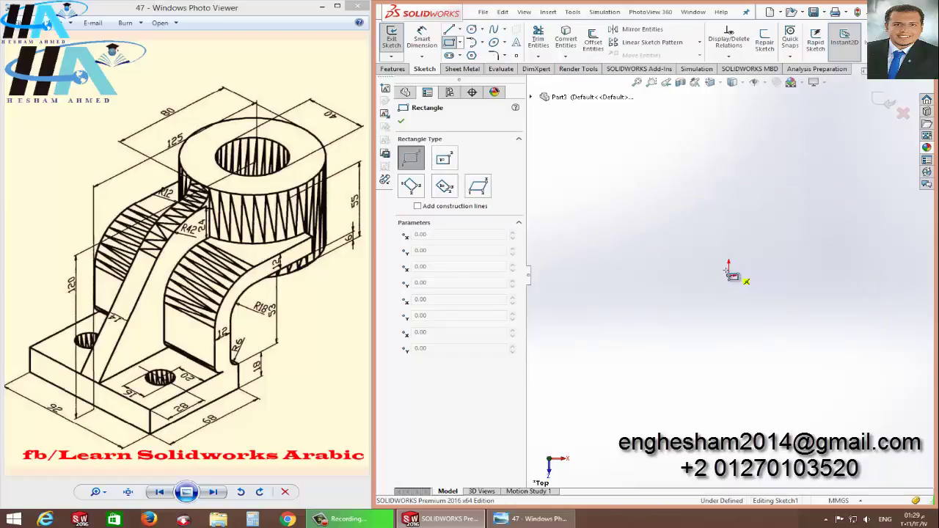
{"action": "left_click", "coordinate": [560, 185]}
{"action": "key", "text": "Escape"}
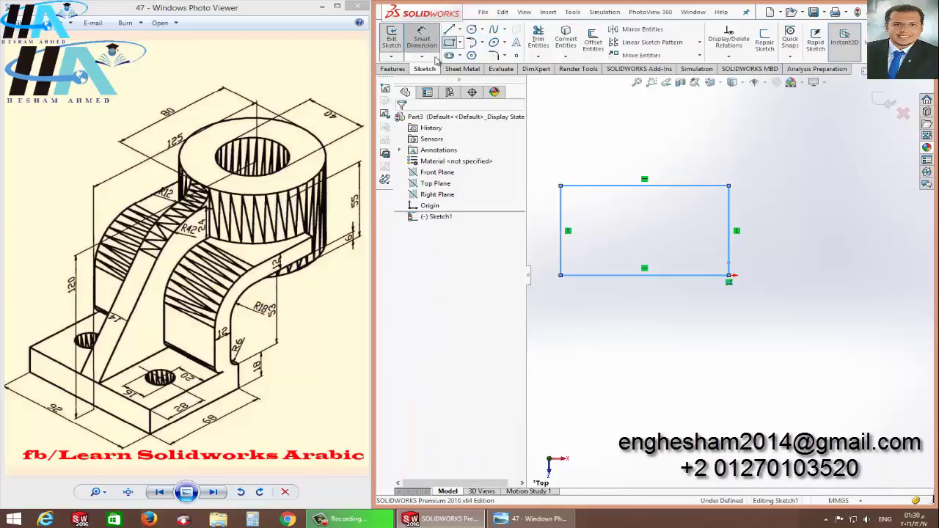
Dimension the rectangle 68 mm wide by 92 mm tall.
{"action": "left_click", "coordinate": [673, 276]}
{"action": "left_click", "coordinate": [655, 317]}
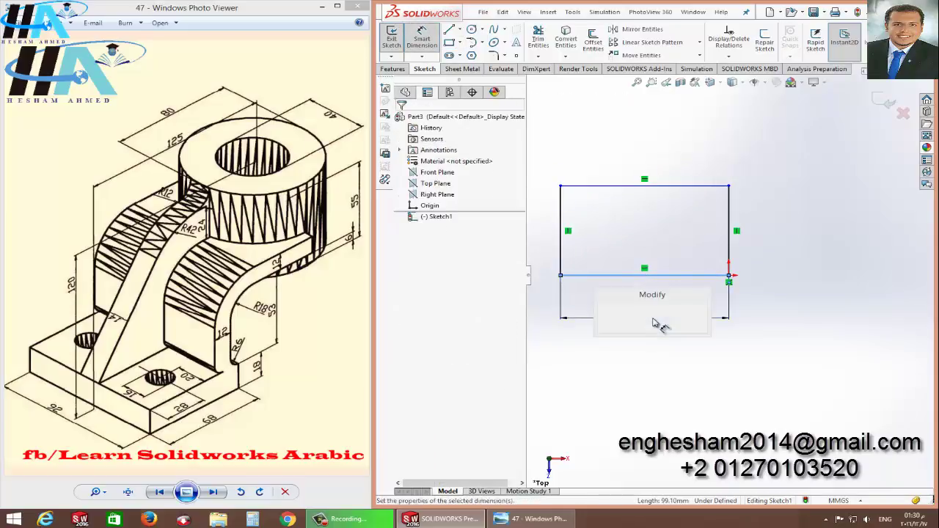
{"action": "type", "text": "68"}
{"action": "key", "text": "Return"}
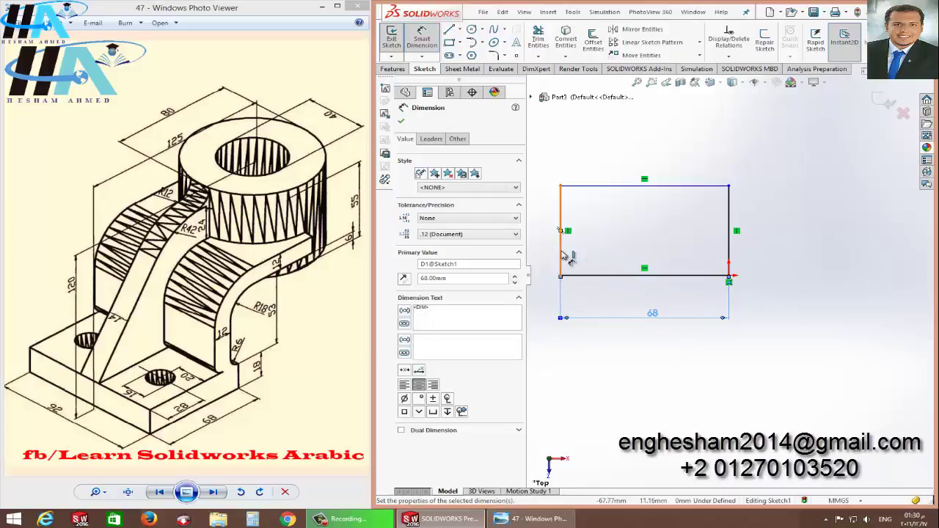
{"action": "left_click", "coordinate": [561, 253]}
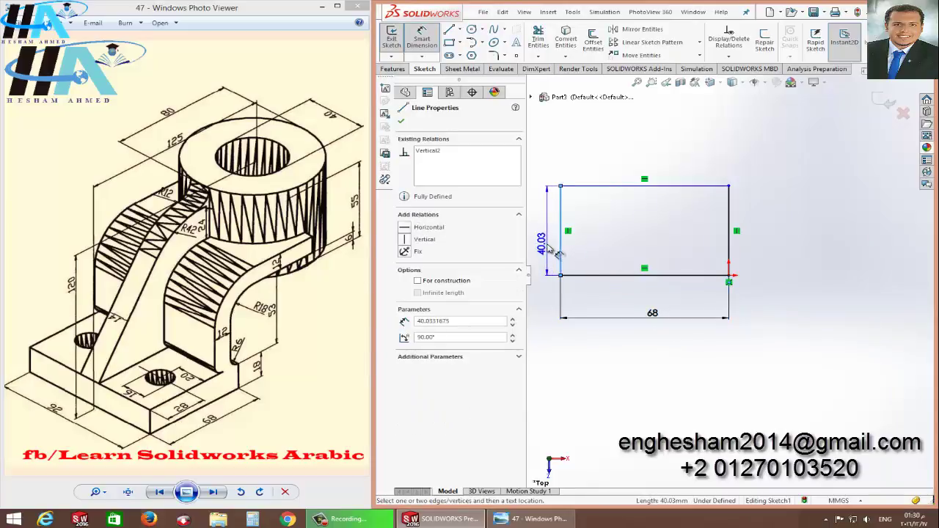
{"action": "left_click", "coordinate": [546, 235]}
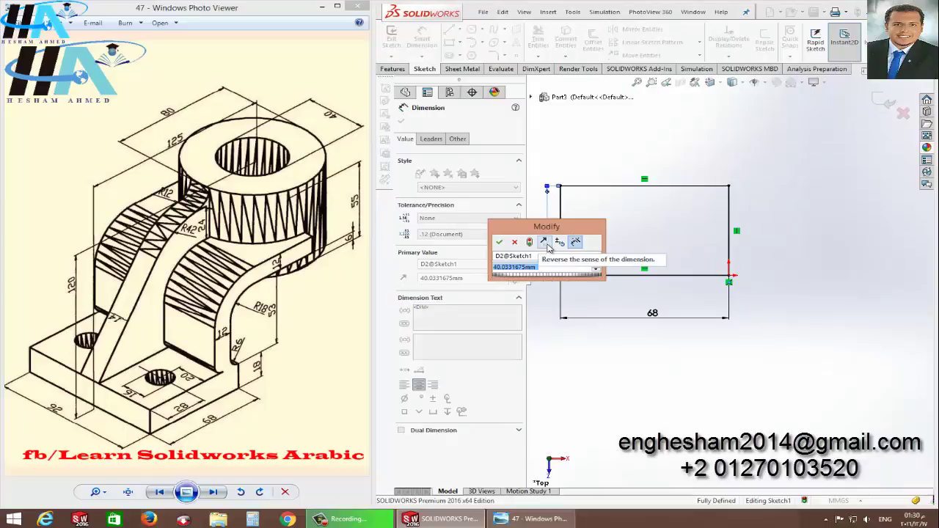
{"action": "type", "text": "92"}
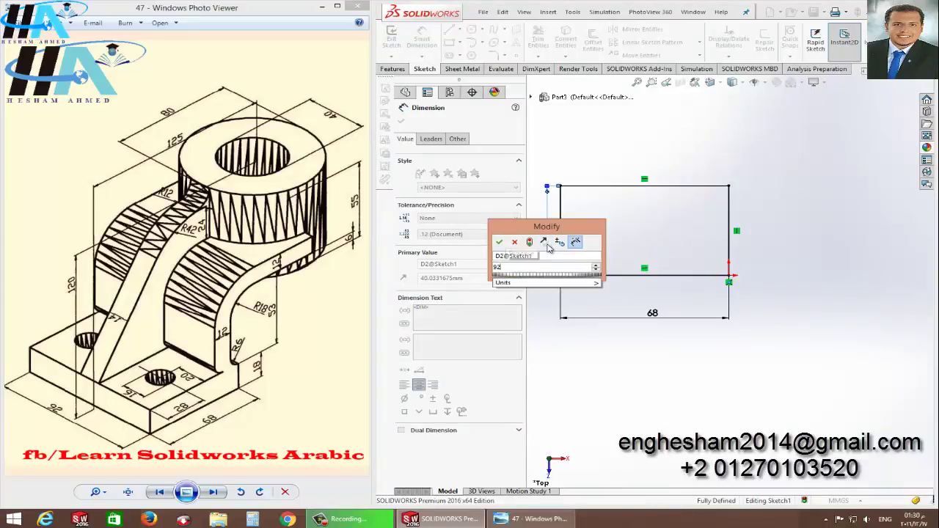
{"action": "key", "text": "Return"}
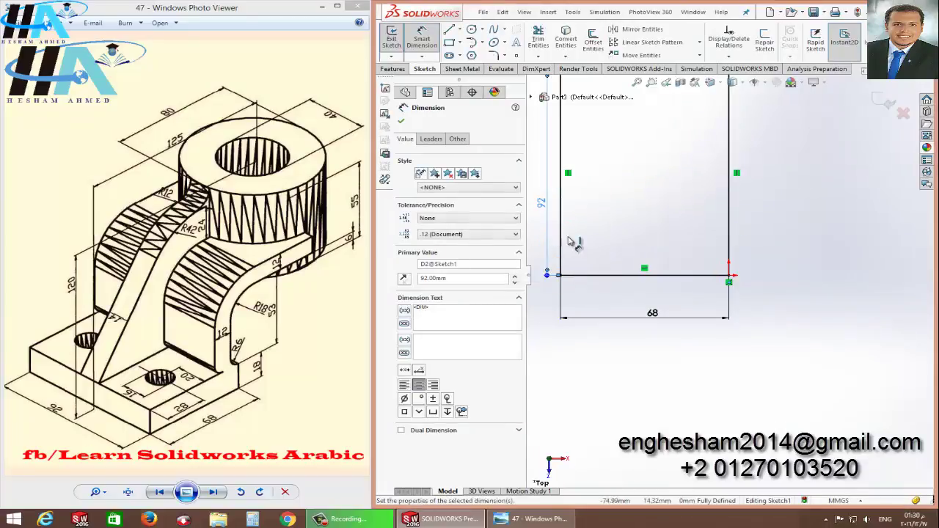
{"action": "key", "text": "f"}
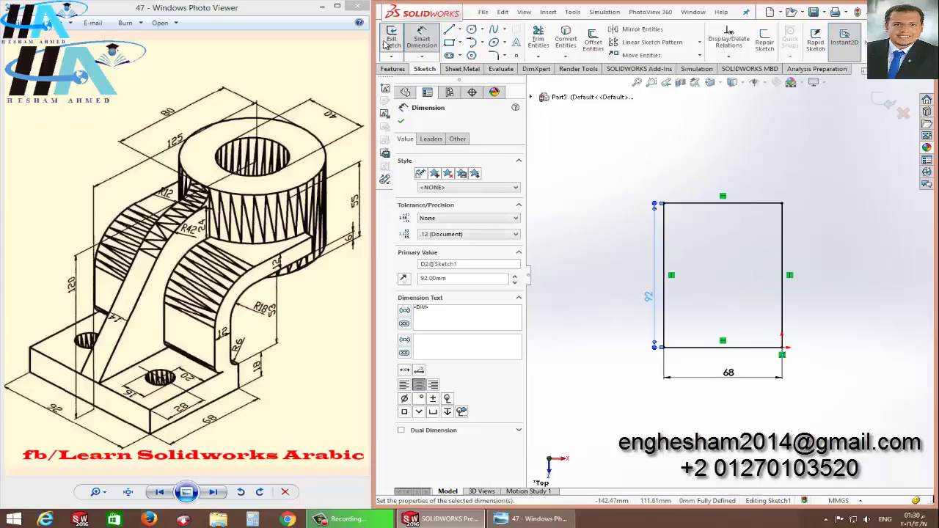
Extrude the rectangle 18 mm into the base plate.
{"action": "left_click", "coordinate": [392, 38]}
{"action": "left_click", "coordinate": [397, 38]}
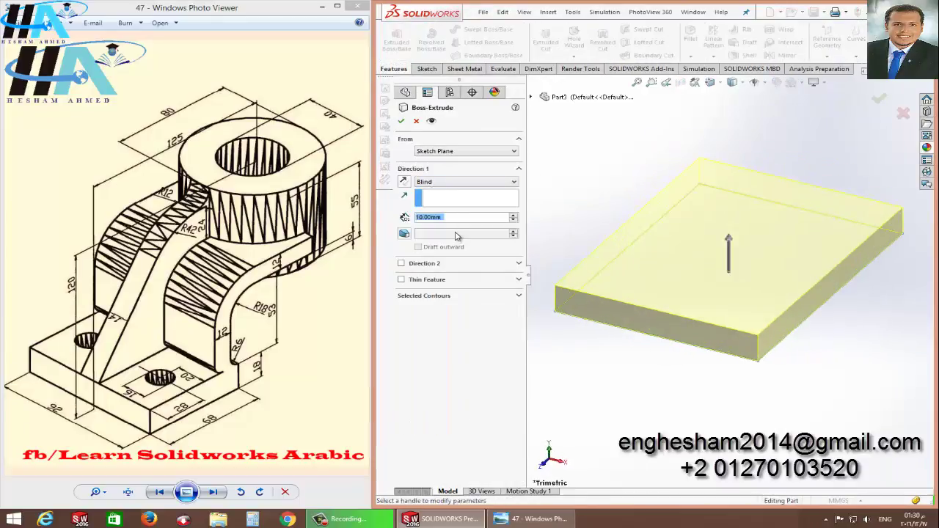
{"action": "type", "text": "18"}
{"action": "key", "text": "Return"}
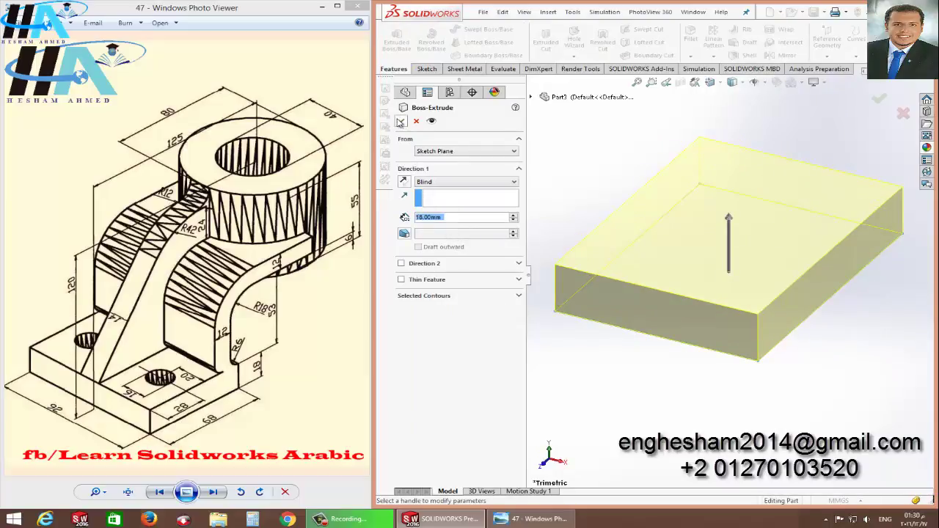
{"action": "left_click", "coordinate": [401, 122]}
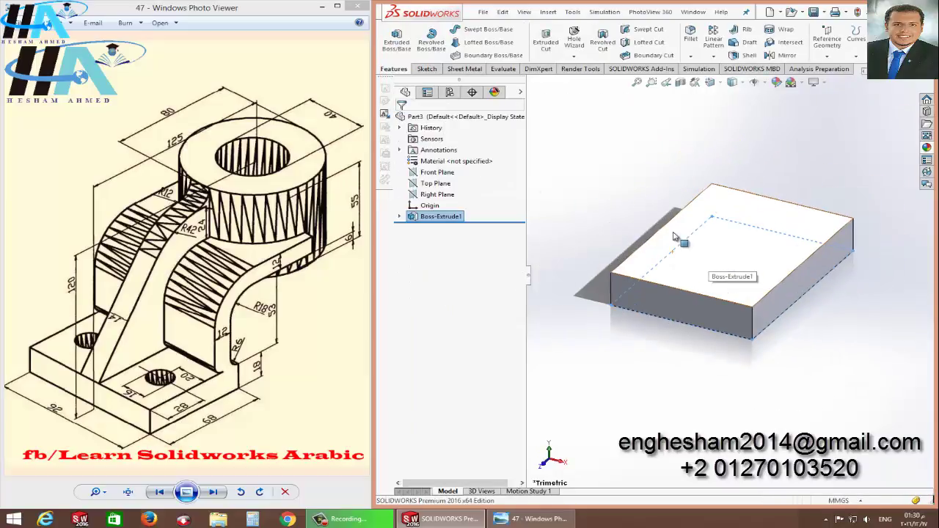
Sketch two circles, upper and lower, on the plate's top face.
{"action": "left_click", "coordinate": [723, 261]}
{"action": "left_click", "coordinate": [793, 220]}
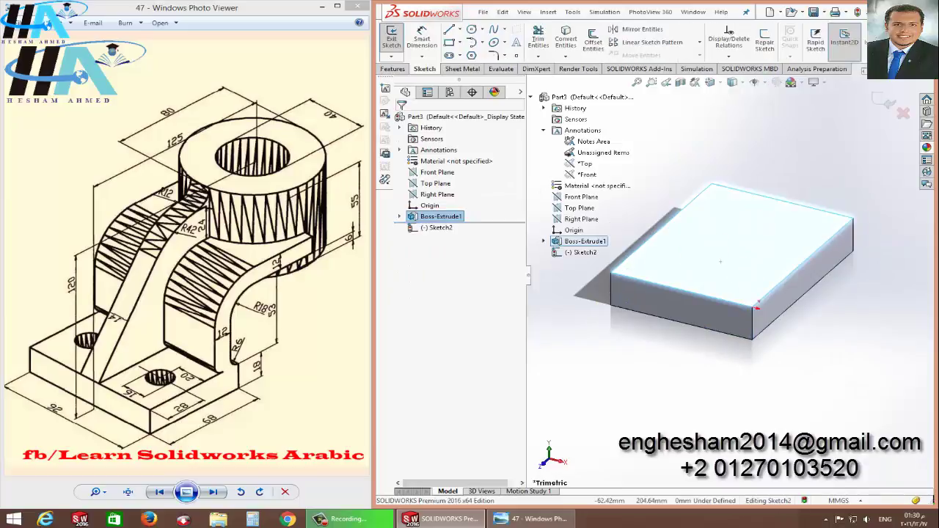
{"action": "left_click", "coordinate": [472, 33]}
{"action": "left_click", "coordinate": [715, 207]}
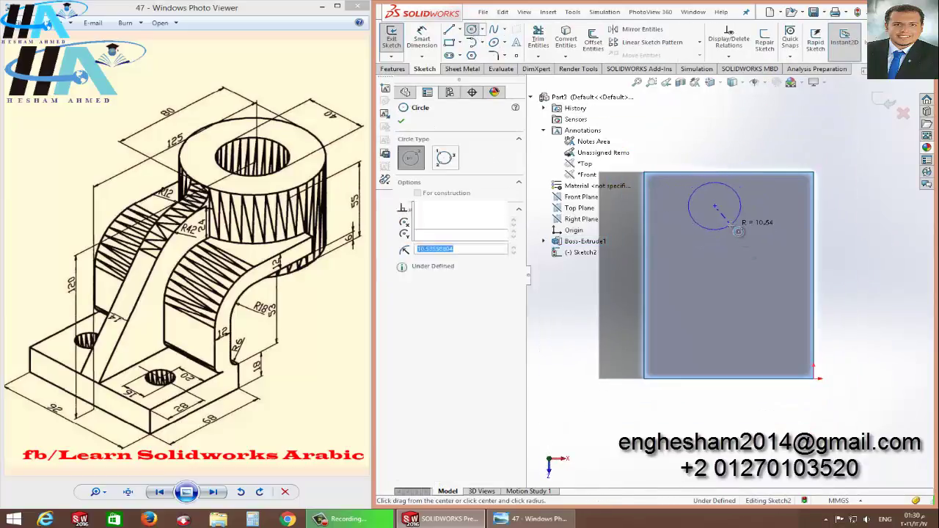
{"action": "left_click", "coordinate": [738, 231]}
{"action": "left_click", "coordinate": [719, 333]}
{"action": "left_click", "coordinate": [738, 346]}
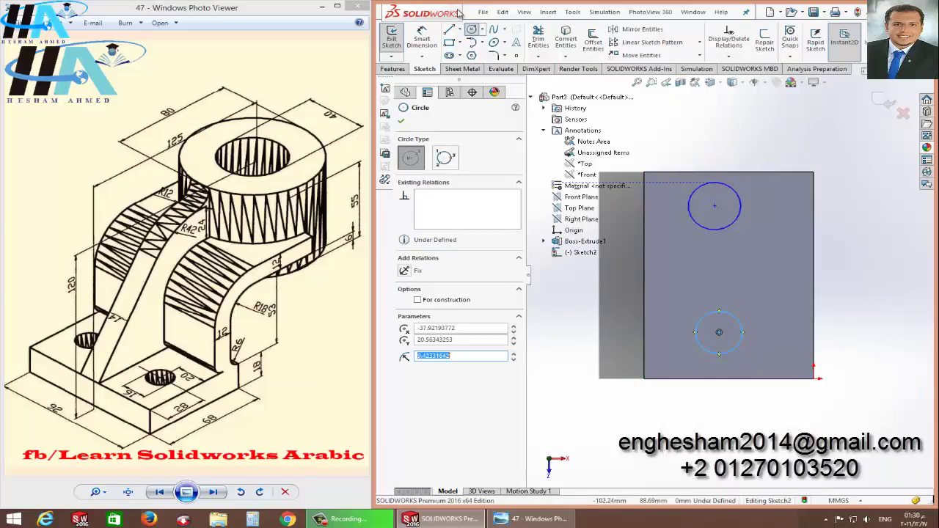
{"action": "key", "text": "Escape"}
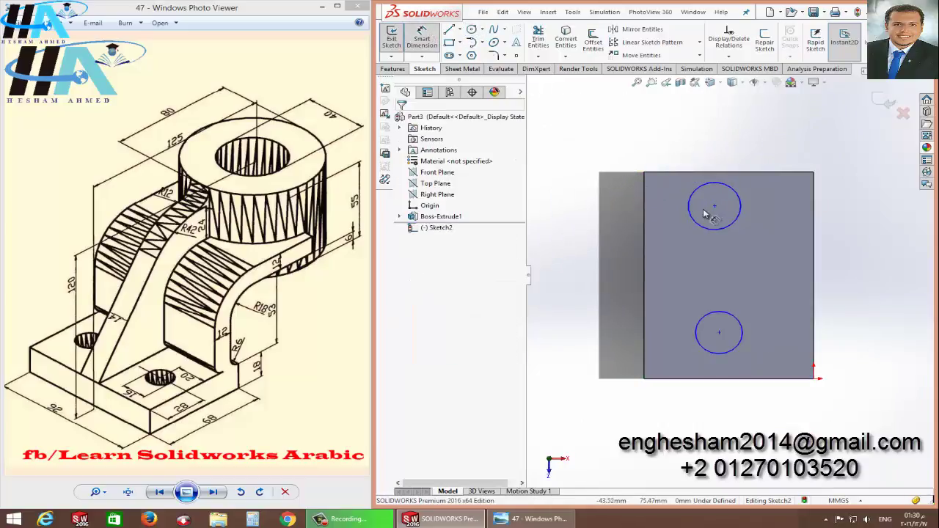
Give both hole circles a 16 mm diameter.
{"action": "left_click", "coordinate": [693, 211]}
{"action": "left_click", "coordinate": [679, 220]}
{"action": "type", "text": "16"}
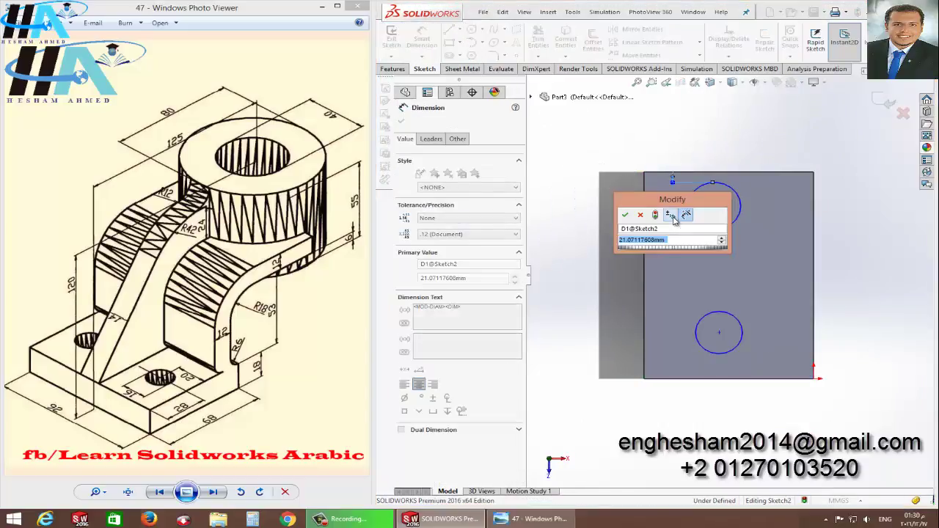
{"action": "key", "text": "Return"}
{"action": "left_click", "coordinate": [696, 330]}
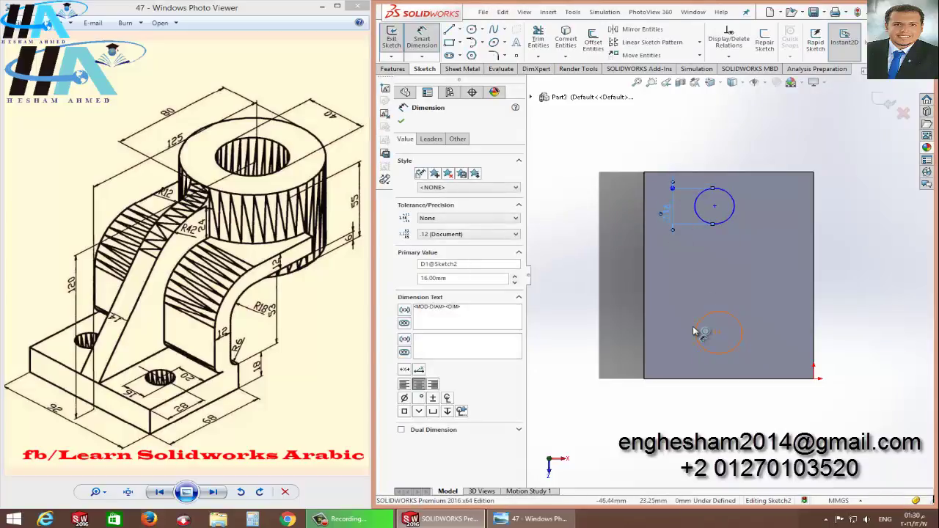
{"action": "left_click", "coordinate": [671, 326]}
{"action": "type", "text": "16"}
{"action": "key", "text": "Return"}
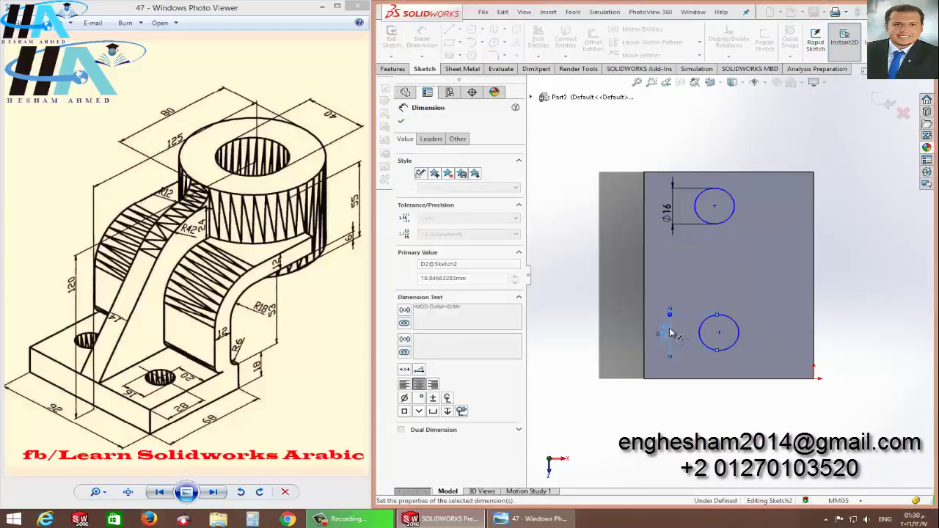
Place both hole centres 28 mm from the plate's left edge.
{"action": "left_click", "coordinate": [644, 369]}
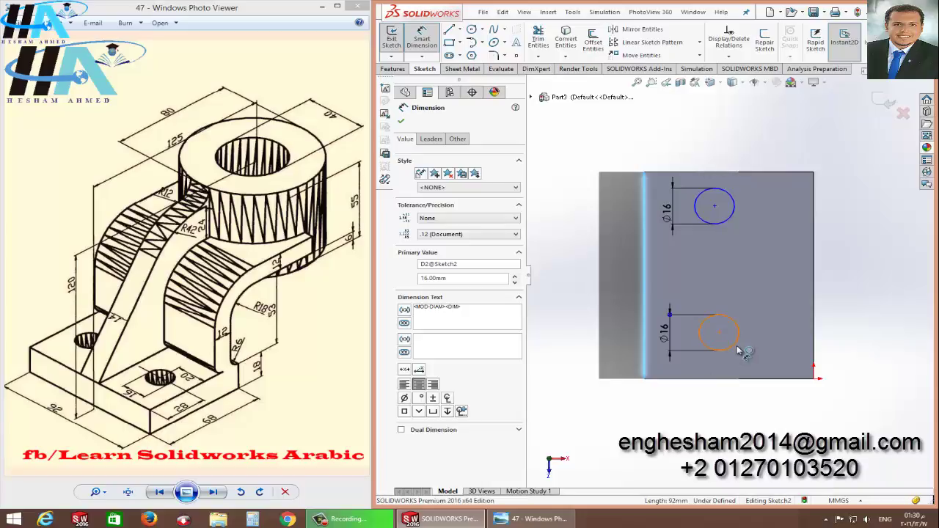
{"action": "left_click", "coordinate": [734, 348]}
{"action": "left_click", "coordinate": [708, 413]}
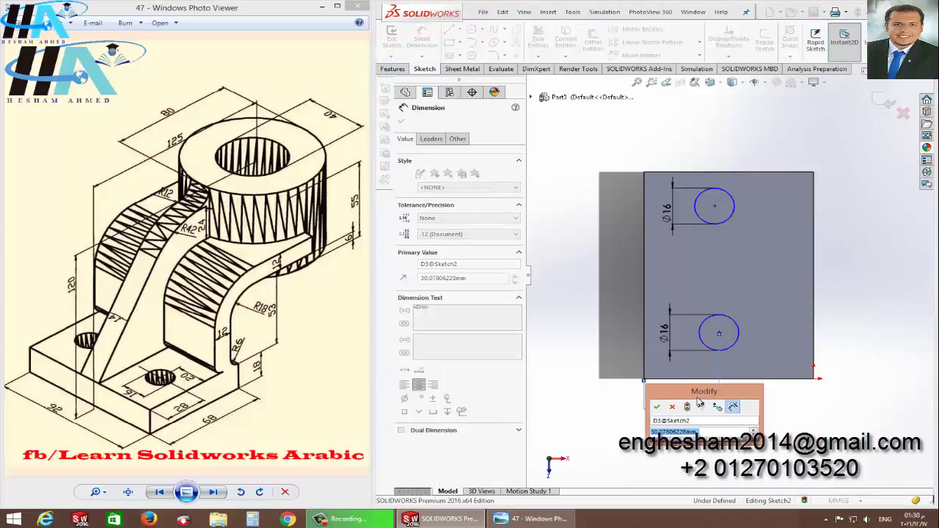
{"action": "type", "text": "28"}
{"action": "key", "text": "Return"}
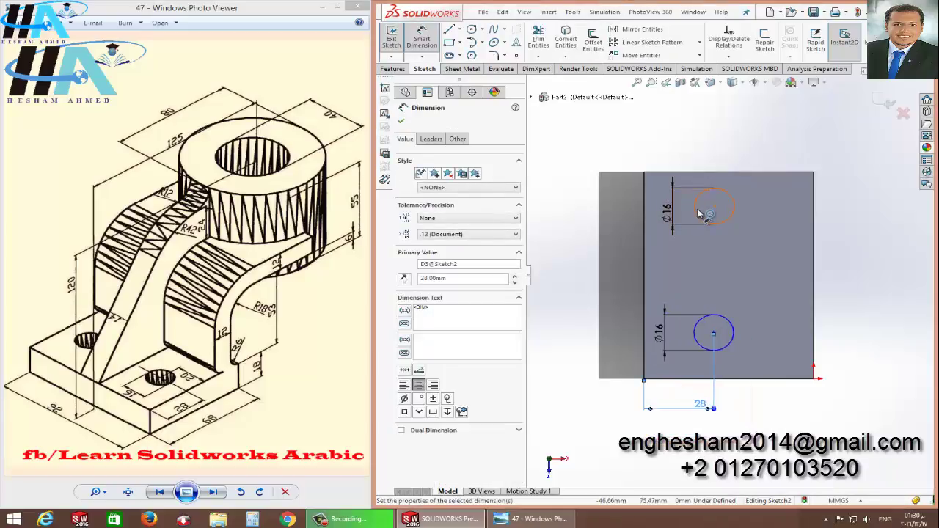
{"action": "left_click", "coordinate": [701, 214]}
{"action": "left_click", "coordinate": [644, 198]}
{"action": "left_click", "coordinate": [669, 155]}
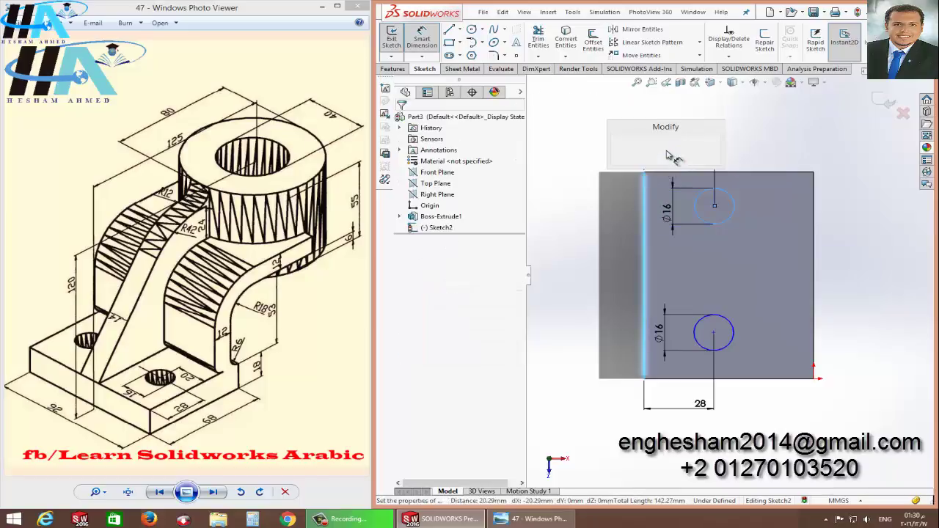
{"action": "key", "text": "Return"}
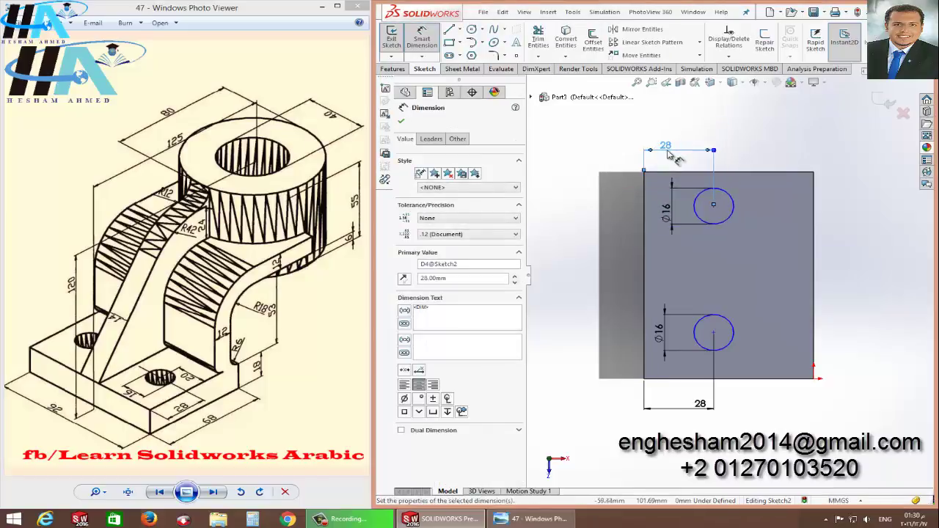
Locate the holes 20 mm from the plate's top and bottom edges.
{"action": "left_click", "coordinate": [695, 209]}
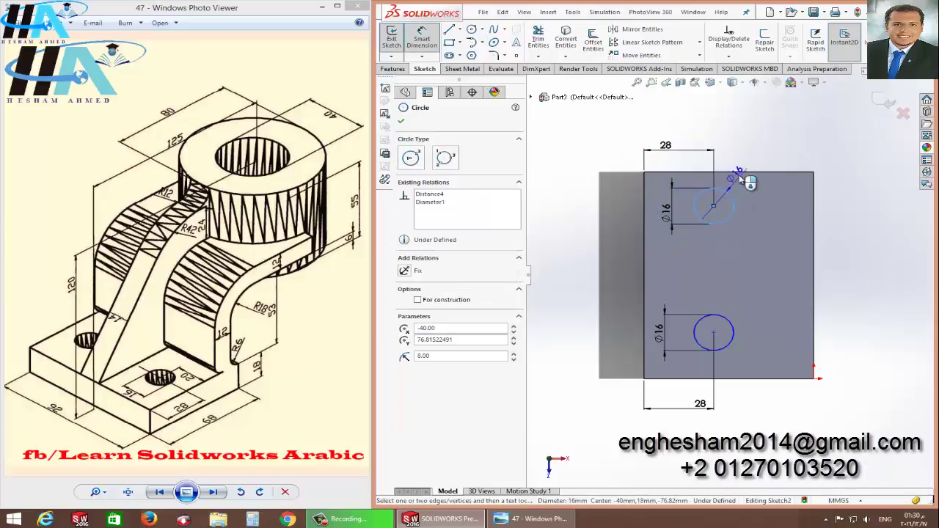
{"action": "left_click", "coordinate": [739, 176]}
{"action": "left_click", "coordinate": [535, 271]}
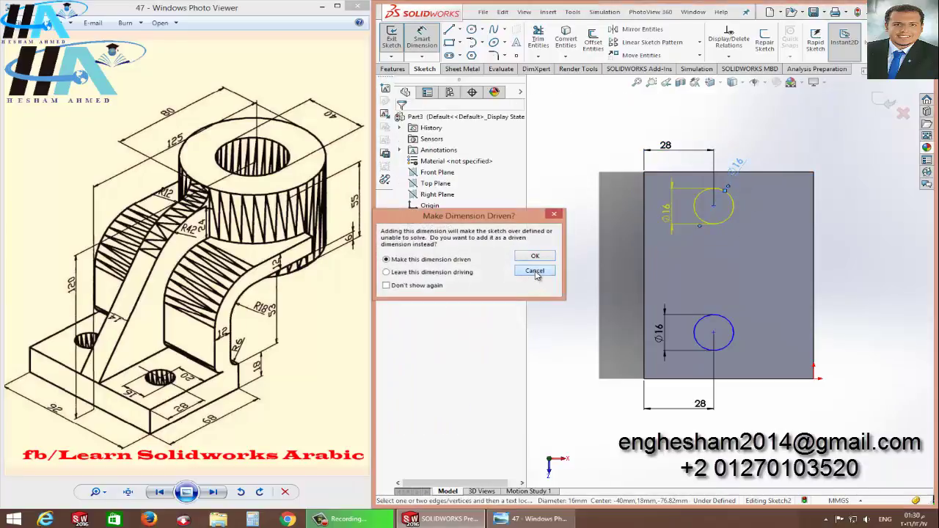
{"action": "left_click", "coordinate": [728, 193]}
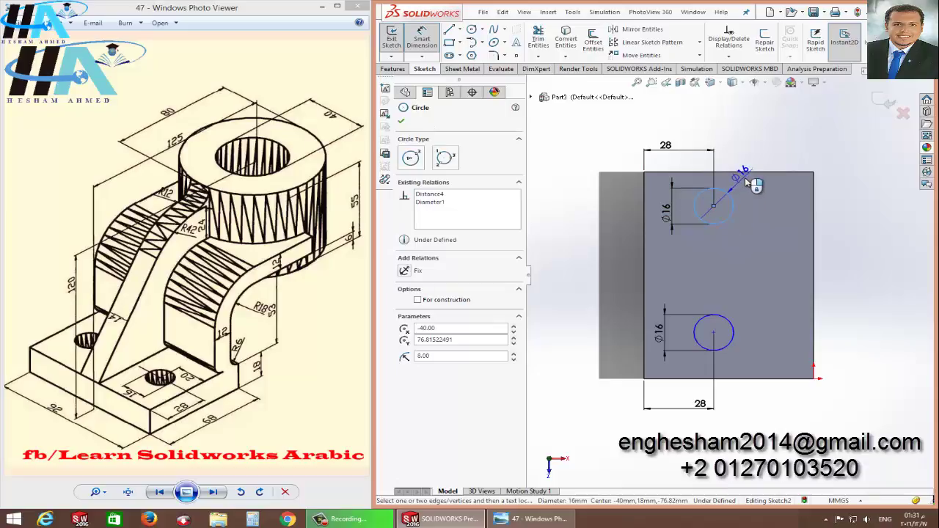
{"action": "left_click", "coordinate": [744, 177]}
{"action": "left_click", "coordinate": [604, 200]}
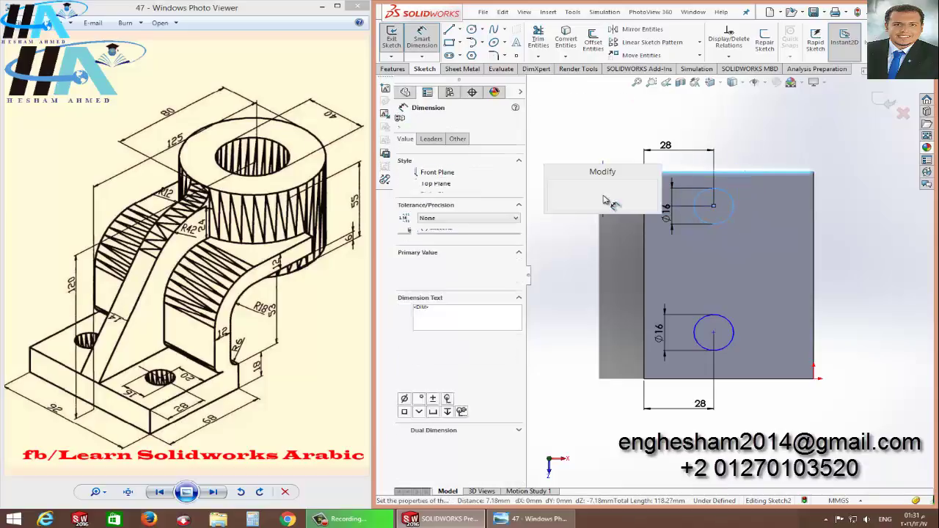
{"action": "type", "text": "20"}
{"action": "key", "text": "Return"}
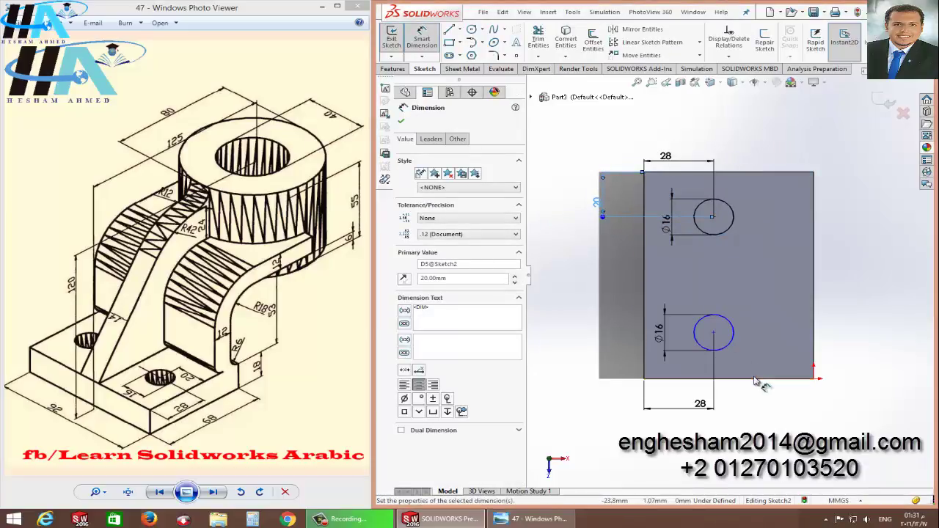
{"action": "left_click", "coordinate": [743, 379]}
{"action": "left_click", "coordinate": [723, 352]}
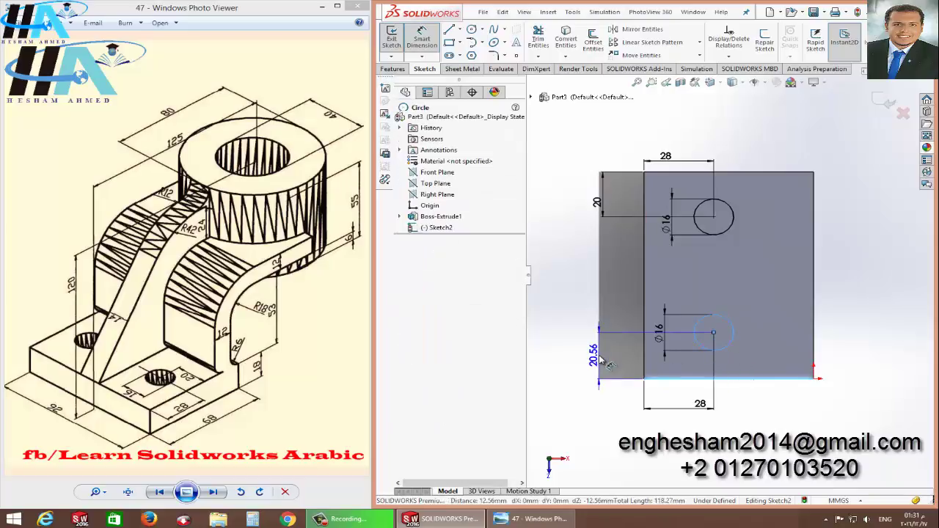
{"action": "left_click", "coordinate": [602, 360]}
{"action": "type", "text": "20"}
{"action": "key", "text": "Return"}
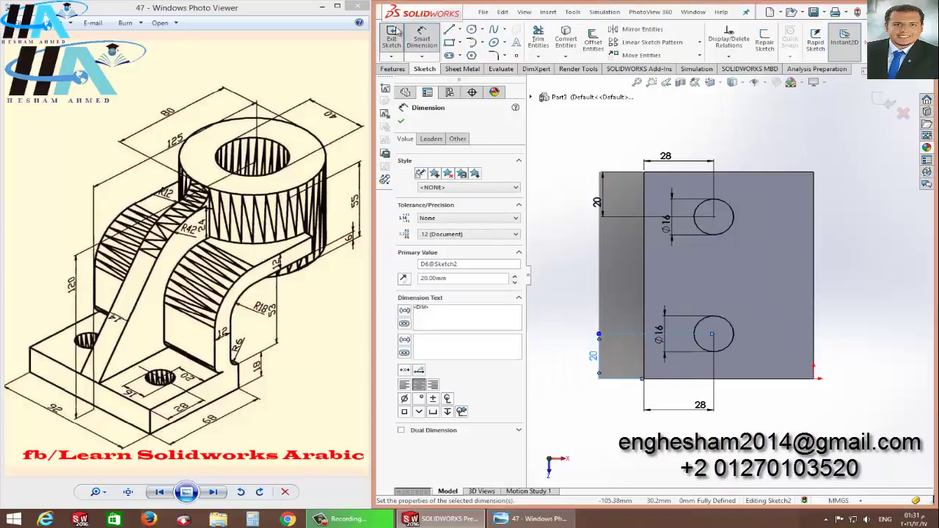
Cut both holes through the plate with Extruded Cut Through All.
{"action": "left_click", "coordinate": [393, 33]}
{"action": "left_click", "coordinate": [545, 40]}
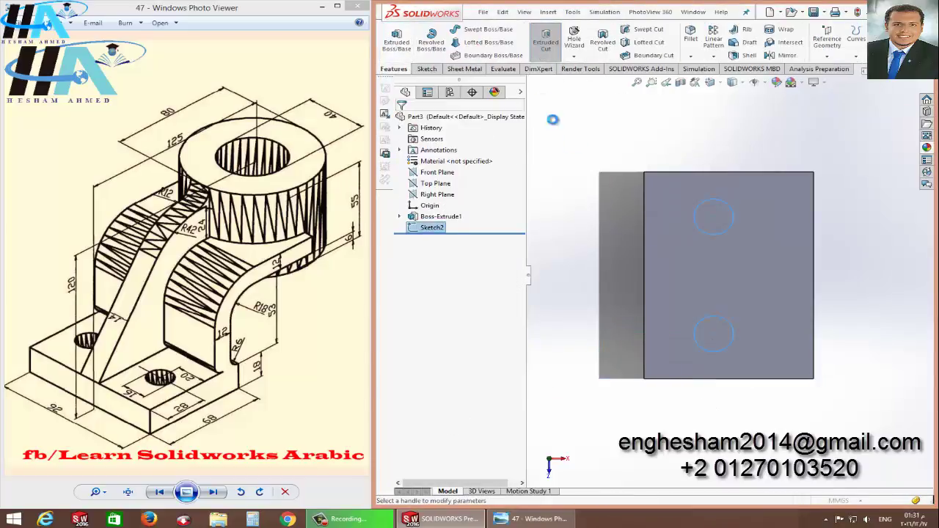
{"action": "key", "text": "Return"}
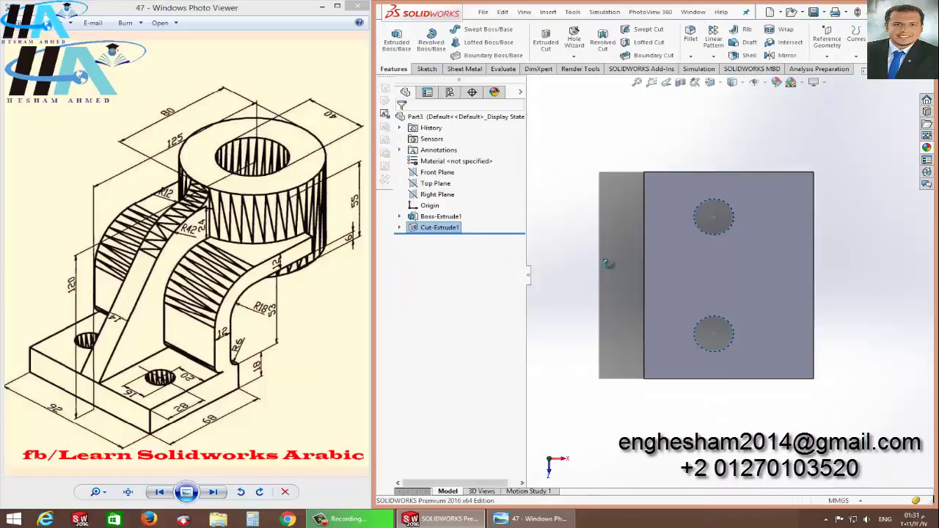
{"action": "middle_click_drag", "start_coordinate": [607, 264], "coordinate": [689, 233]}
{"action": "middle_click_drag", "start_coordinate": [819, 287], "coordinate": [785, 225]}
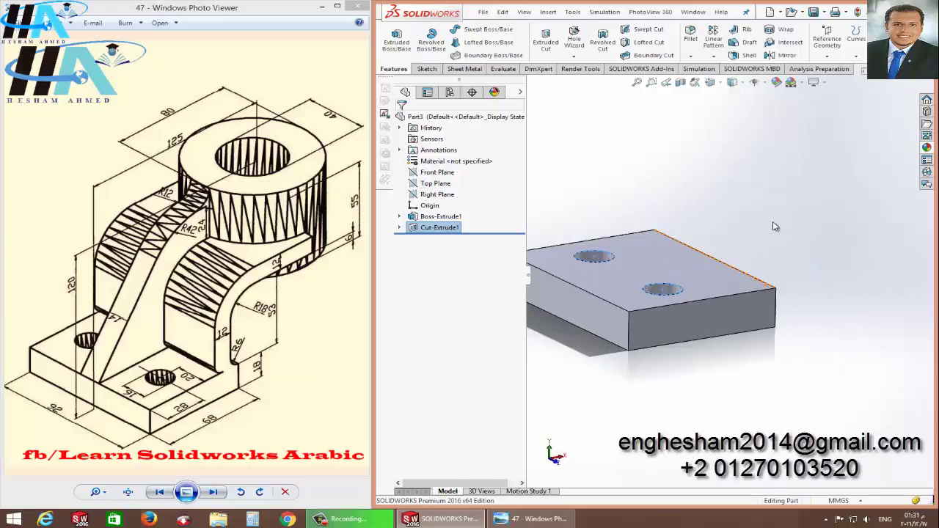
{"action": "scroll", "coordinate": [774, 226], "scroll_direction": "down", "scroll_amount": 2}
{"action": "left_click", "coordinate": [743, 237]}
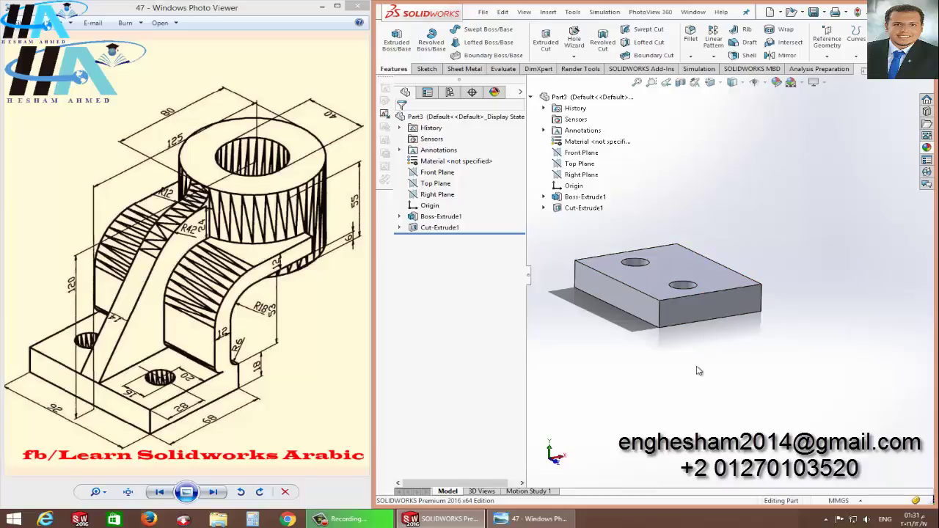
{"action": "left_click", "coordinate": [835, 50]}
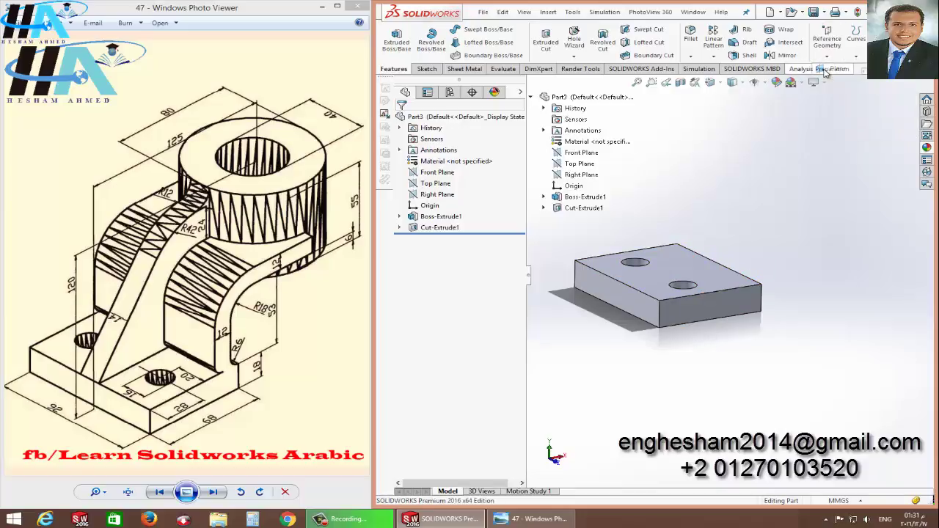
Create Plane1 from the plate's top face with a 120-18 (102 mm) offset.
{"action": "left_click", "coordinate": [650, 291]}
{"action": "type", "text": "120-18"}
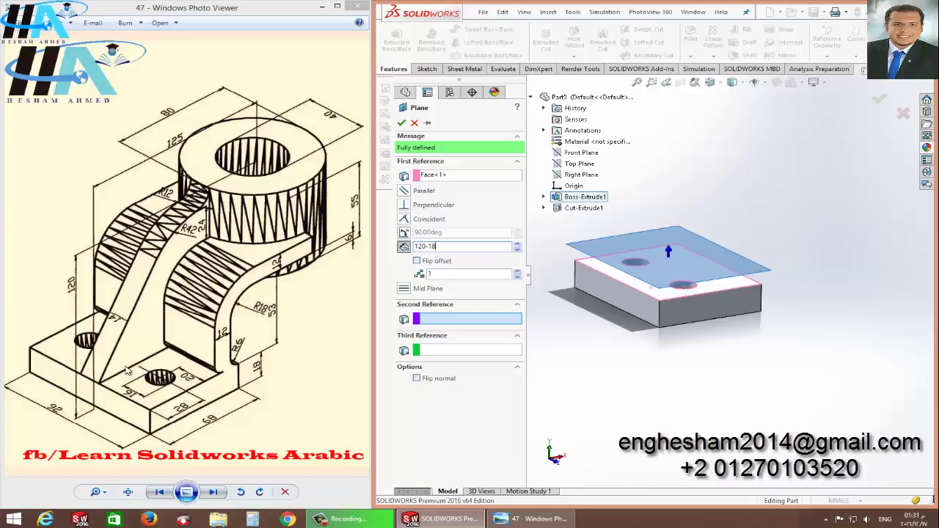
{"action": "key", "text": "Return"}
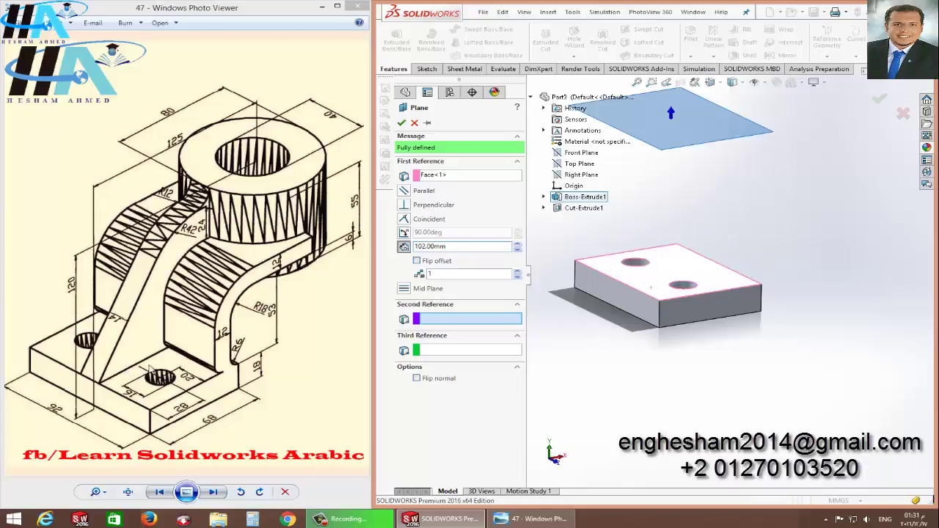
{"action": "left_click", "coordinate": [403, 124]}
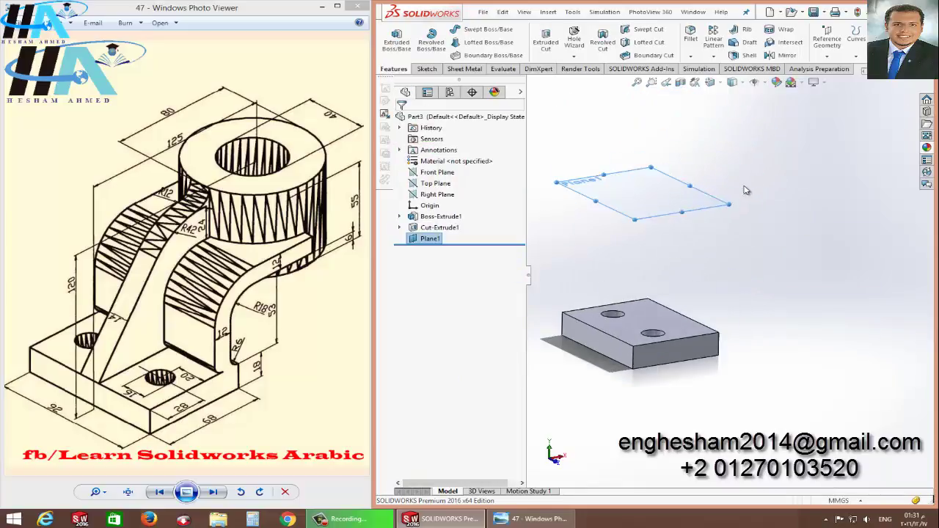
Sketch two concentric circles on Plane1 beside the base plate.
{"action": "left_click", "coordinate": [671, 196]}
{"action": "left_click", "coordinate": [709, 160]}
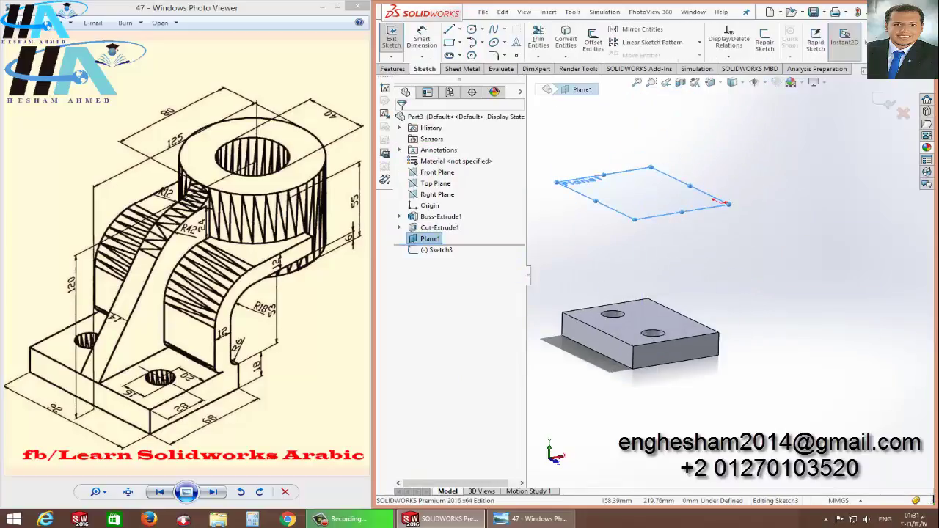
{"action": "scroll", "coordinate": [824, 196], "scroll_direction": "up", "scroll_amount": 3}
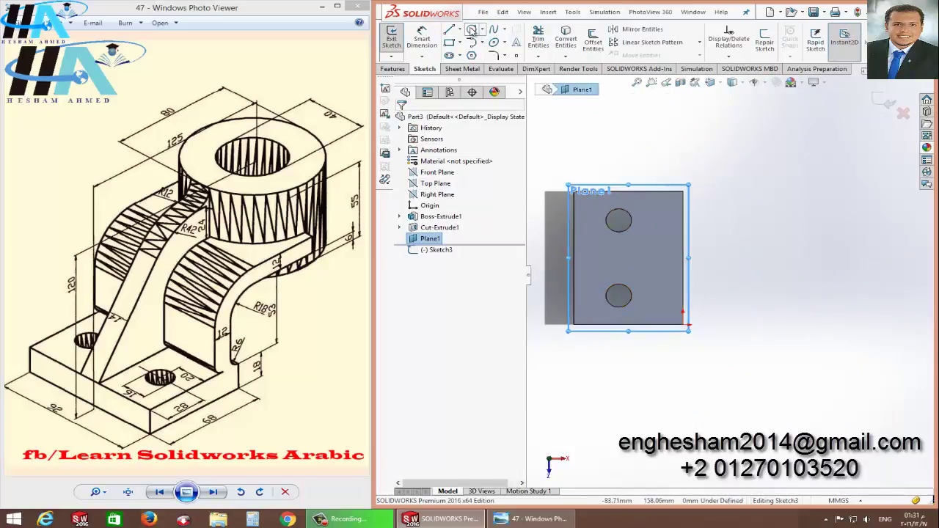
{"action": "left_click", "coordinate": [472, 30]}
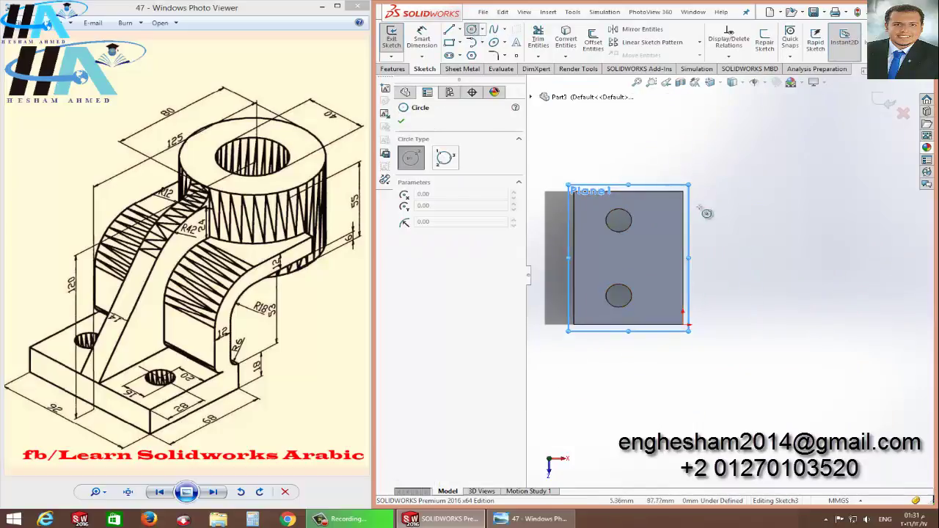
{"action": "left_click", "coordinate": [749, 251]}
{"action": "left_click", "coordinate": [792, 273]}
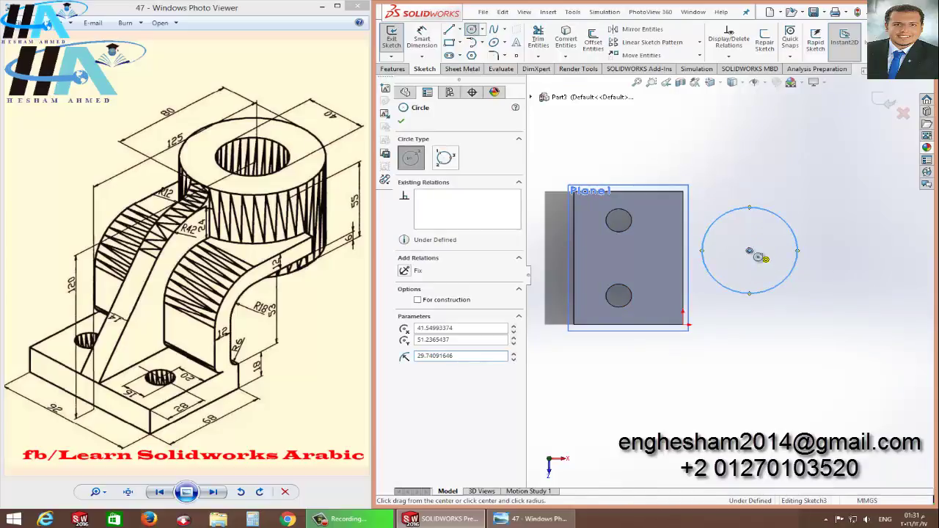
{"action": "left_click", "coordinate": [749, 250]}
{"action": "left_click", "coordinate": [820, 269]}
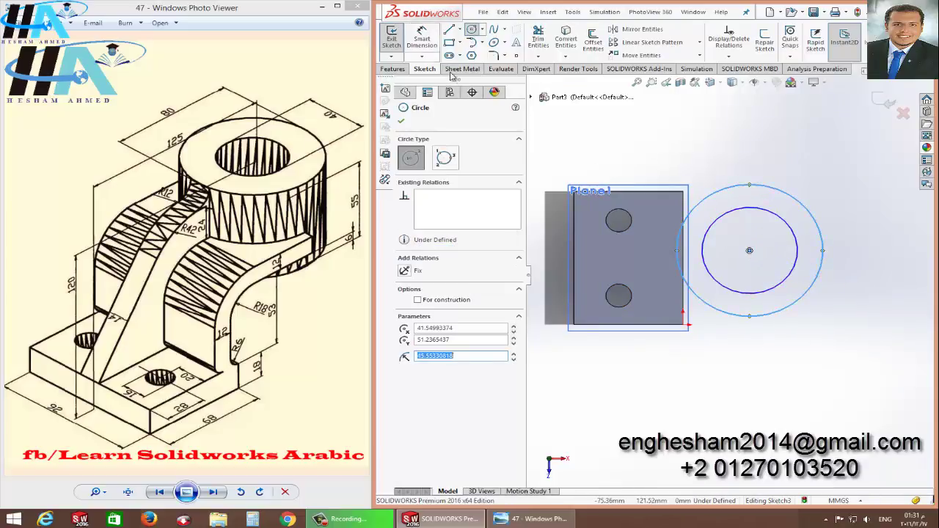
Dimension the circles Ø80 and Ø40 and exit the sketch.
{"action": "left_click", "coordinate": [430, 43]}
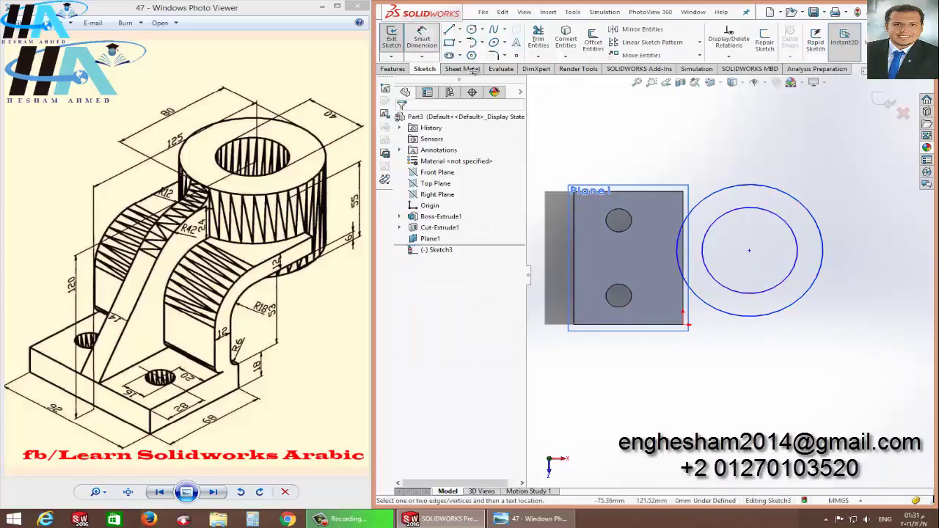
{"action": "left_click", "coordinate": [747, 189]}
{"action": "left_click", "coordinate": [734, 150]}
{"action": "type", "text": "80"}
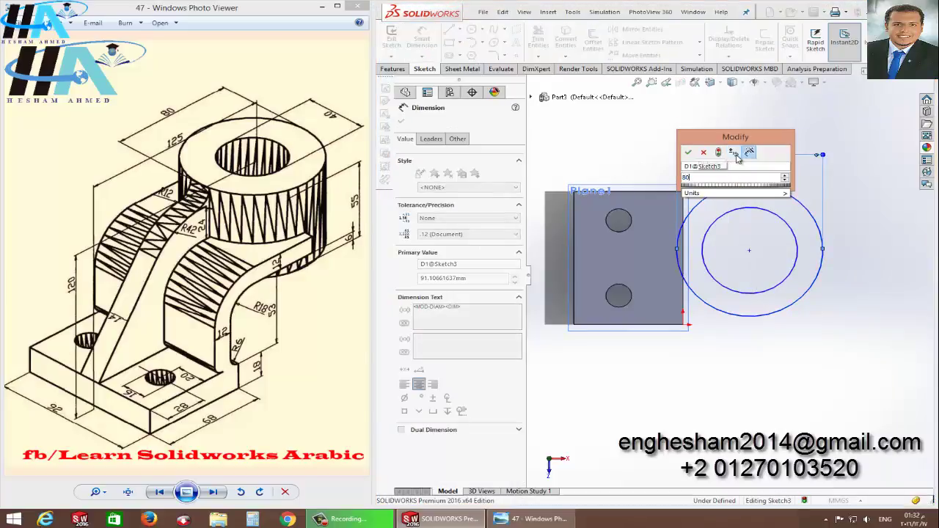
{"action": "key", "text": "Return"}
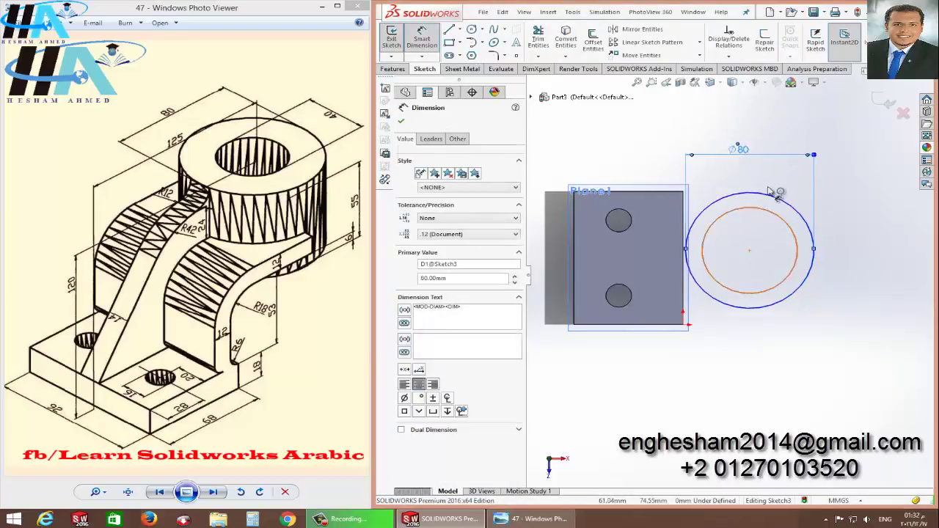
{"action": "left_click", "coordinate": [771, 192]}
{"action": "left_click", "coordinate": [759, 201]}
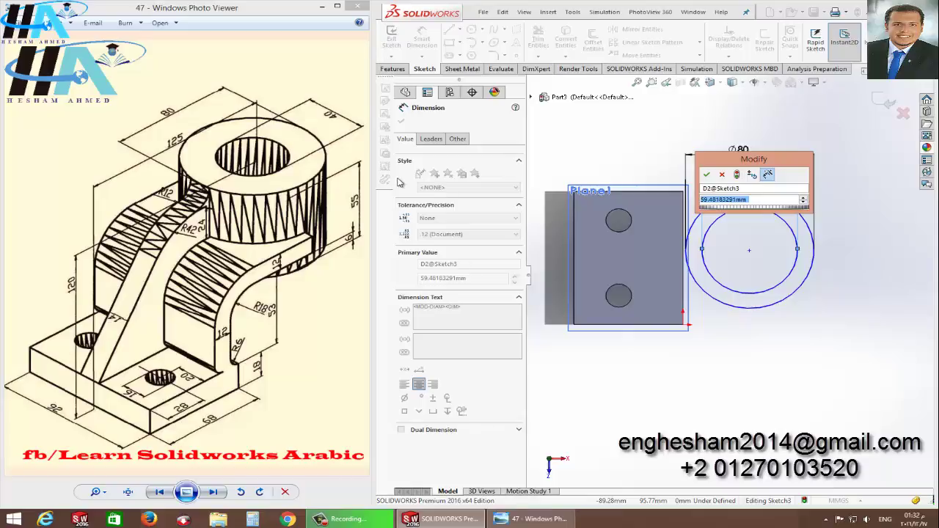
{"action": "type", "text": "40"}
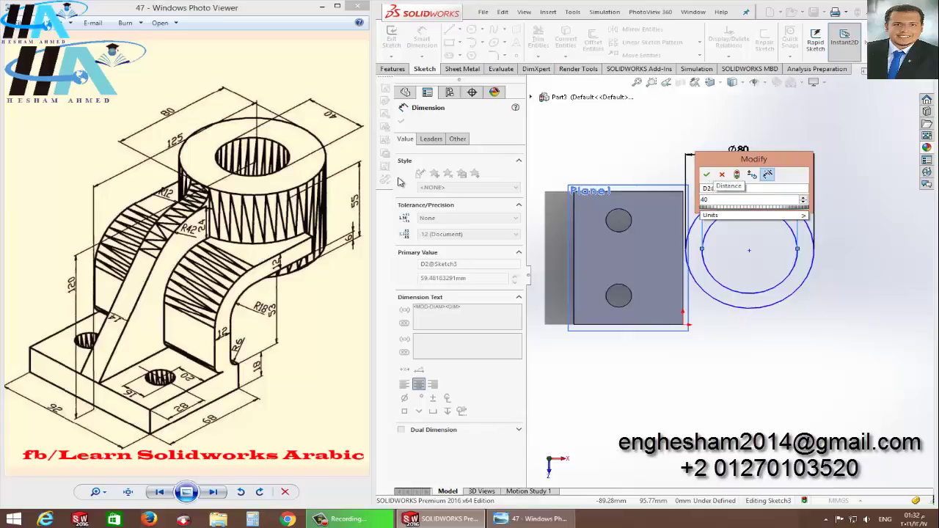
{"action": "key", "text": "Return"}
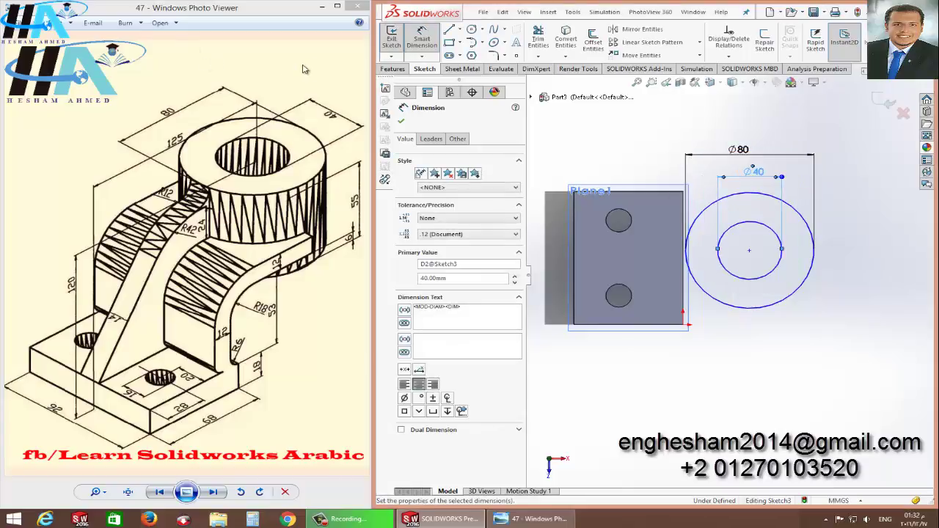
{"action": "left_click", "coordinate": [389, 40]}
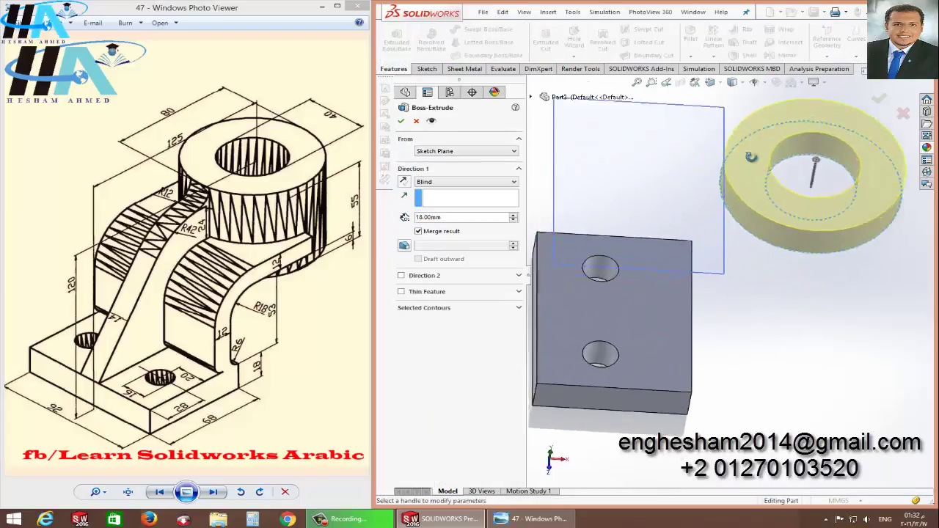
Reverse the ring extrusion so it grows downward toward the plate.
{"action": "mouse_move", "coordinate": [736, 296]}
{"action": "middle_mouse_down"}
{"action": "mouse_move", "coordinate": [750, 220]}
{"action": "mouse_move", "coordinate": [771, 236]}
{"action": "middle_mouse_up"}
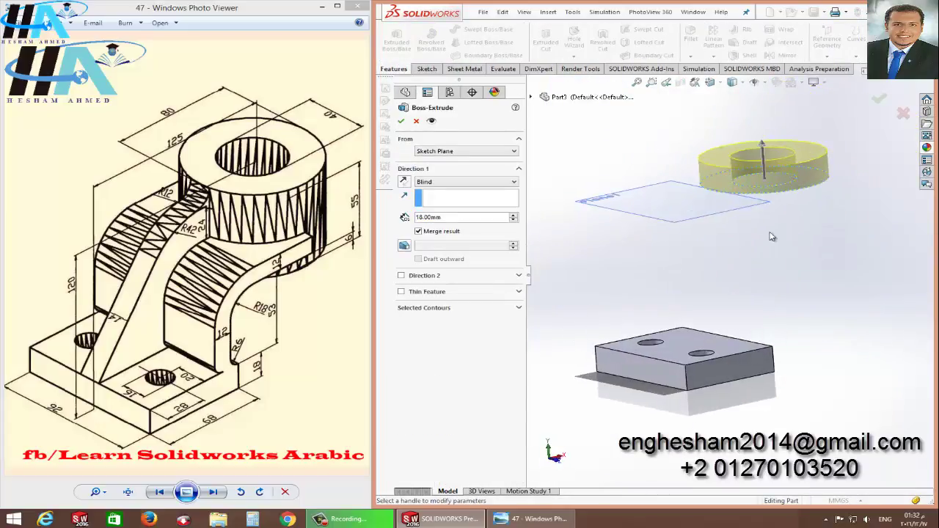
{"action": "left_click", "coordinate": [404, 182]}
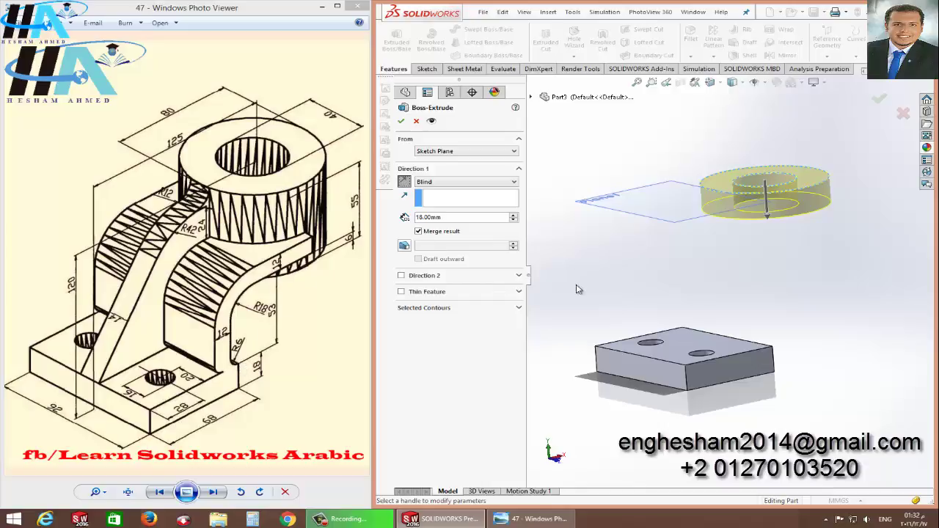
{"action": "left_click", "coordinate": [472, 182]}
{"action": "left_click", "coordinate": [462, 214]}
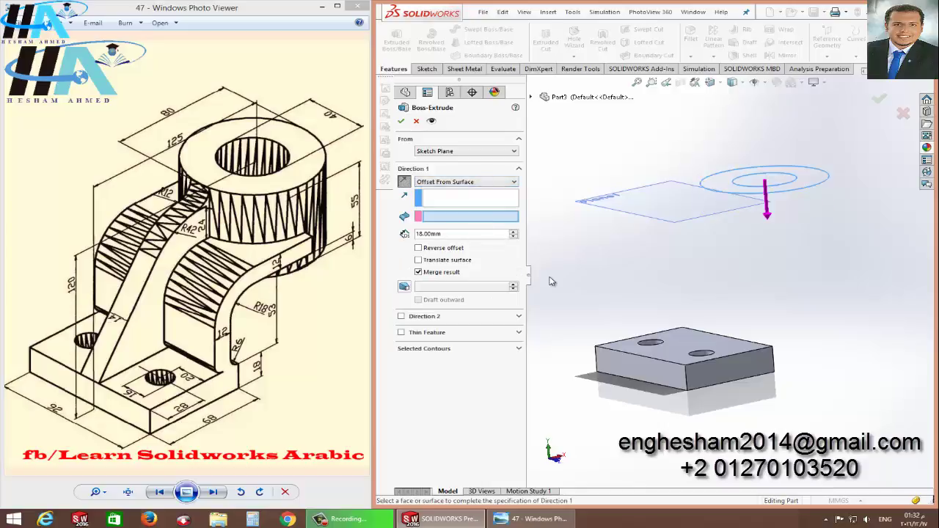
{"action": "left_click", "coordinate": [471, 182]}
{"action": "left_click", "coordinate": [441, 193]}
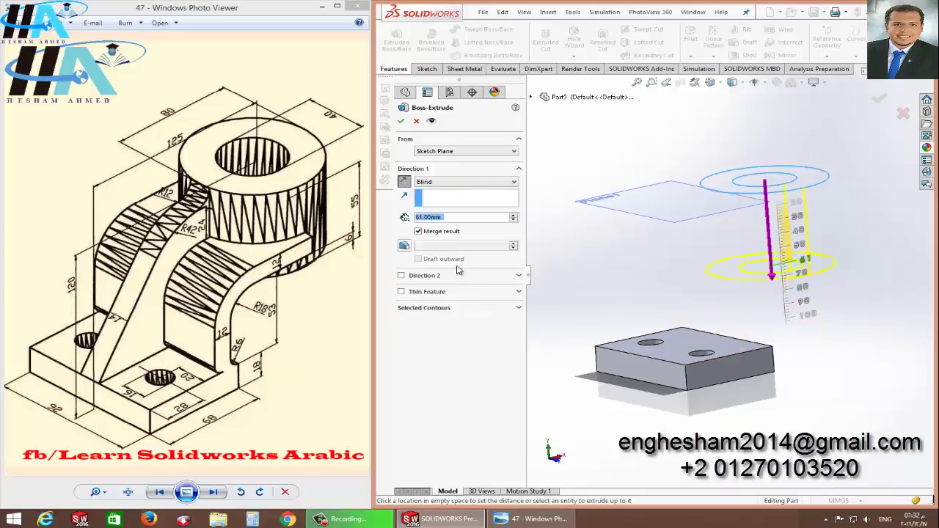
End the extrusion 53 mm offset from the plate's top face and accept it.
{"action": "scroll", "coordinate": [438, 220], "scroll_direction": "down", "scroll_amount": 2}
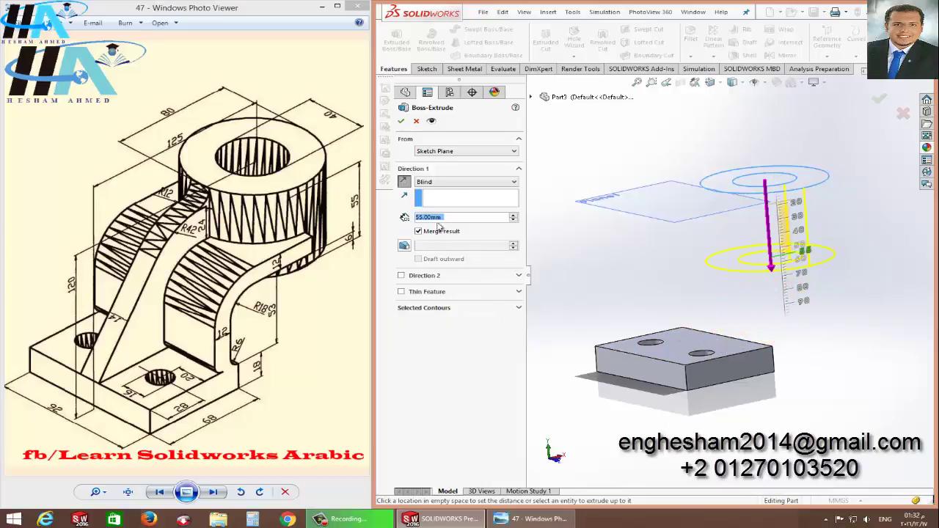
{"action": "left_click", "coordinate": [452, 185]}
{"action": "left_click", "coordinate": [464, 220]}
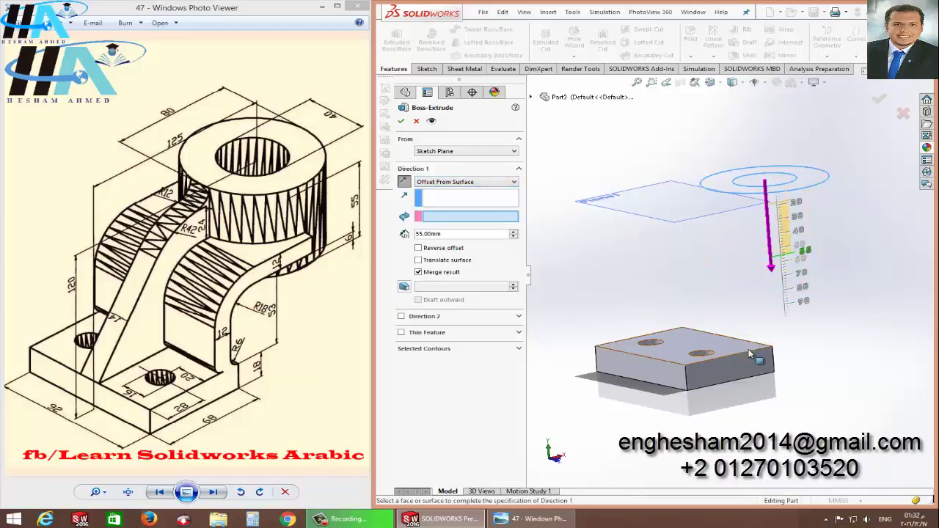
{"action": "left_click", "coordinate": [731, 342]}
{"action": "double_click", "coordinate": [482, 233]}
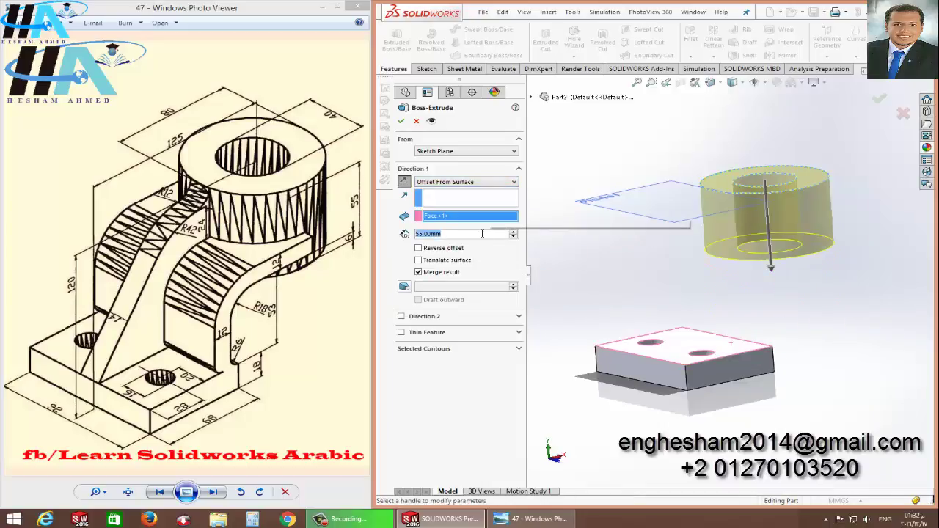
{"action": "type", "text": "5"}
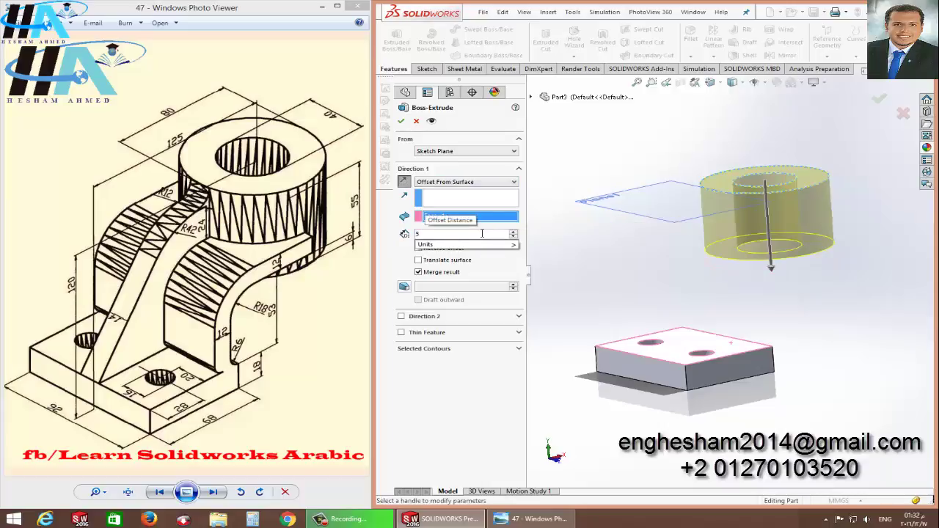
{"action": "type", "text": "3"}
{"action": "key", "text": "Return"}
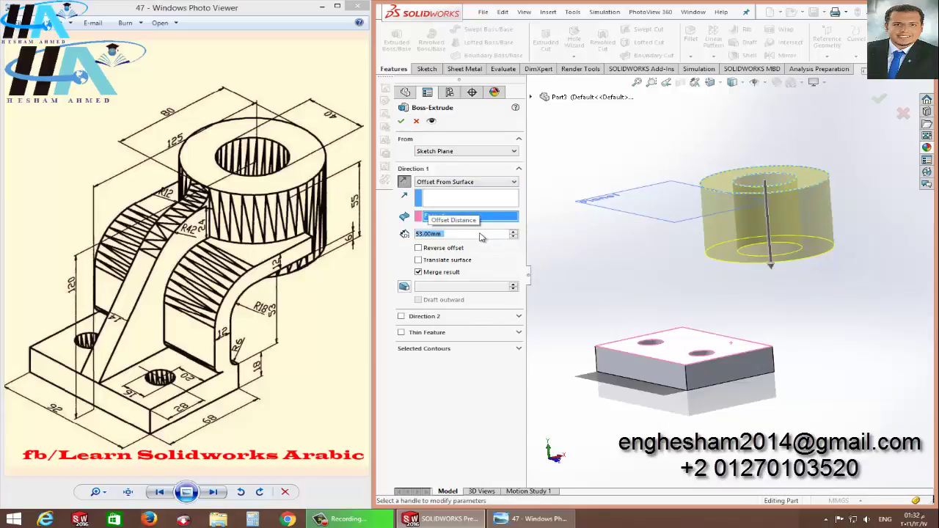
{"action": "left_click", "coordinate": [401, 122]}
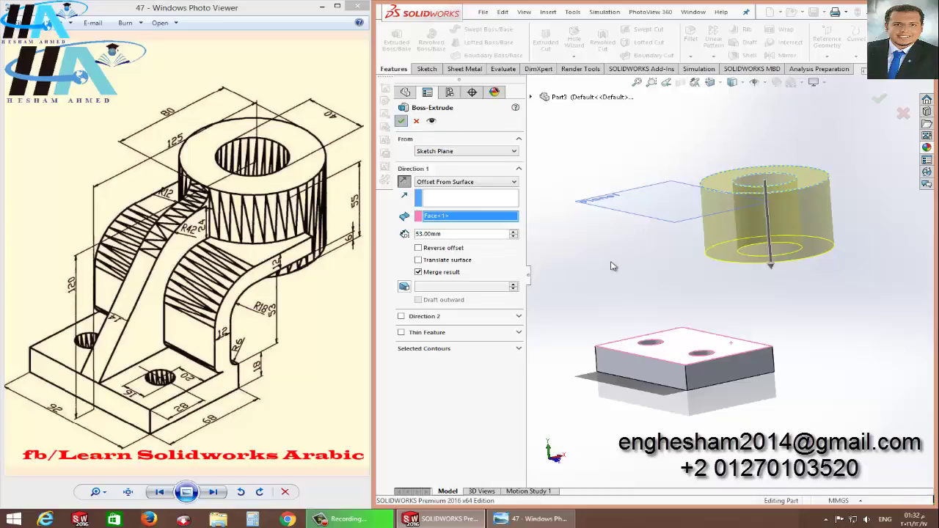
{"action": "left_click", "coordinate": [400, 260]}
Edit Sketch3 and dimension the ring centre 125 mm from the plate's left edge.
{"action": "left_click", "coordinate": [444, 272]}
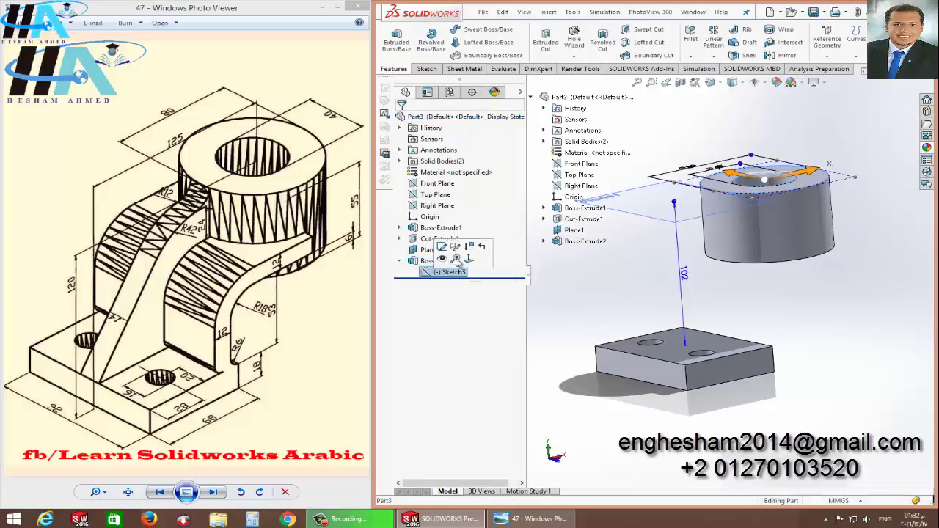
{"action": "left_click", "coordinate": [456, 250]}
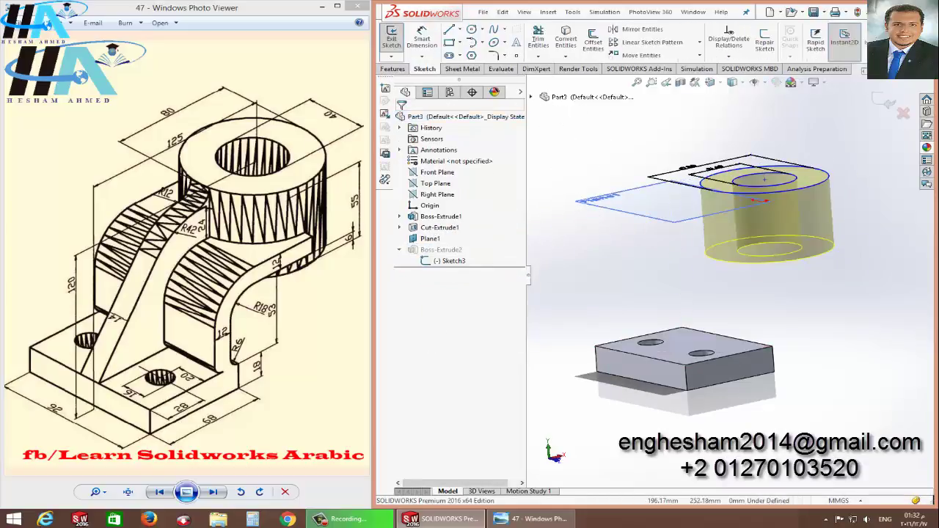
{"action": "key", "text": "ctrl+8"}
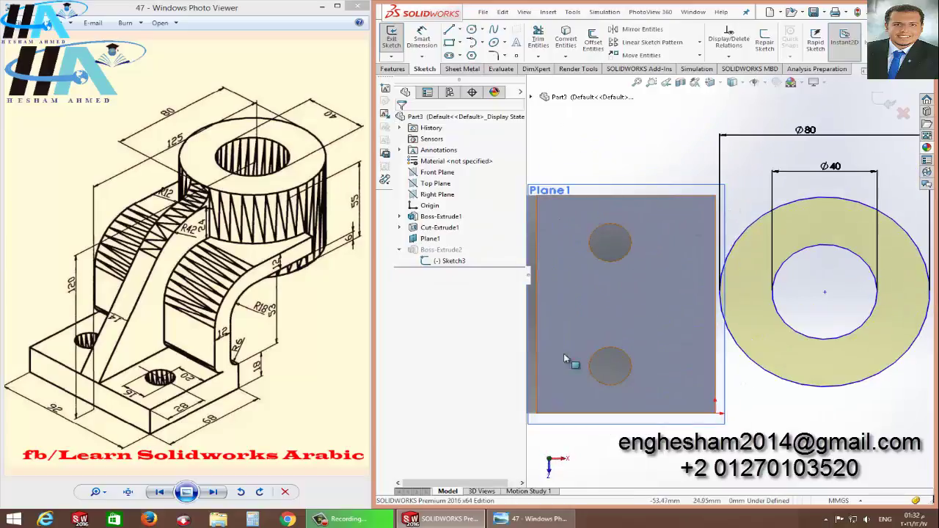
{"action": "middle_click_drag", "start_coordinate": [688, 308], "coordinate": [667, 292]}
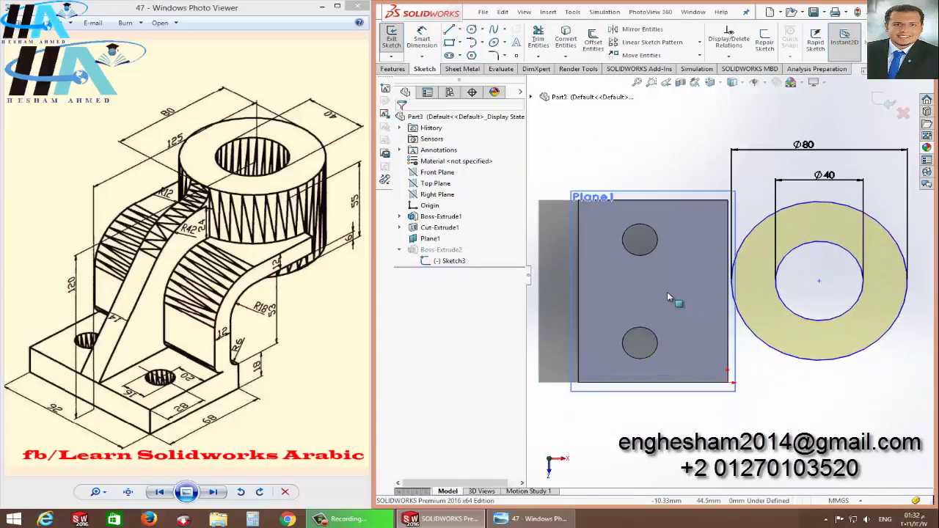
{"action": "left_click", "coordinate": [424, 46]}
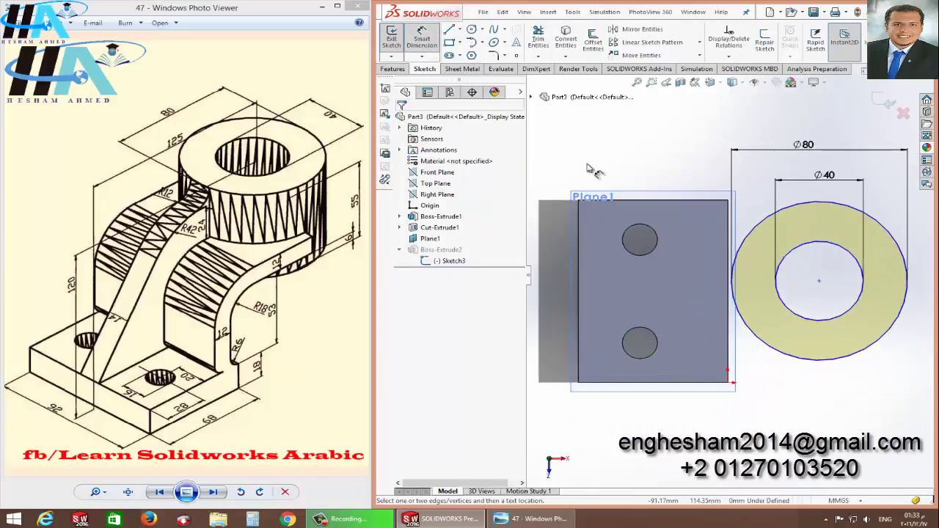
{"action": "left_click", "coordinate": [819, 283]}
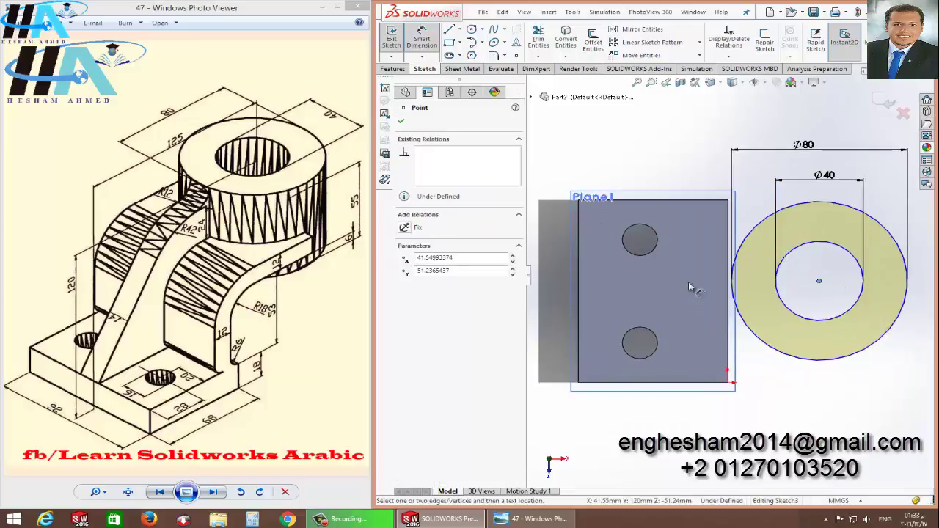
{"action": "left_click", "coordinate": [580, 289]}
{"action": "left_click", "coordinate": [624, 150]}
{"action": "type", "text": "125"}
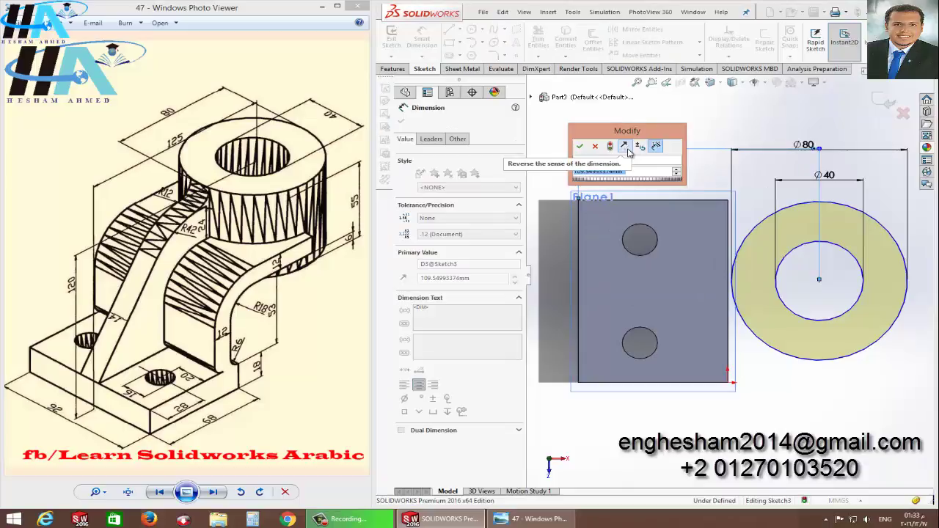
{"action": "key", "text": "Return"}
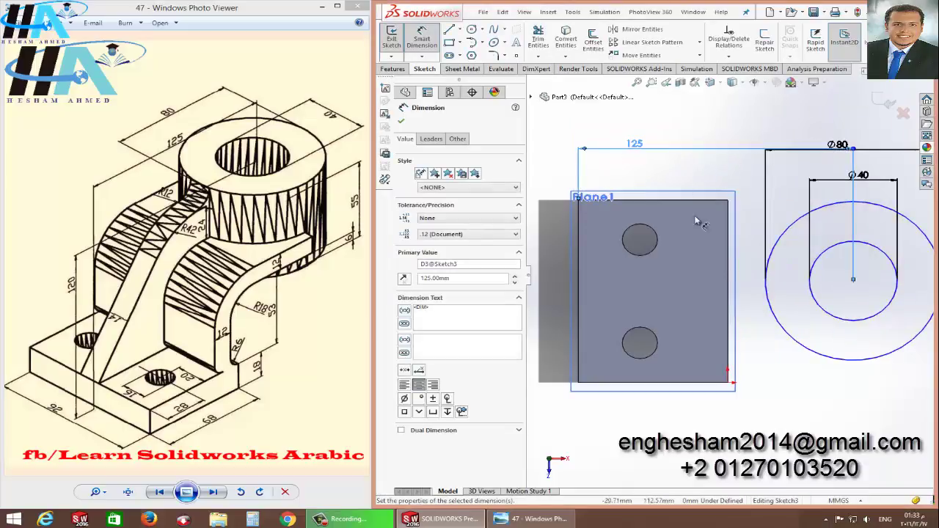
{"action": "key", "text": "f"}
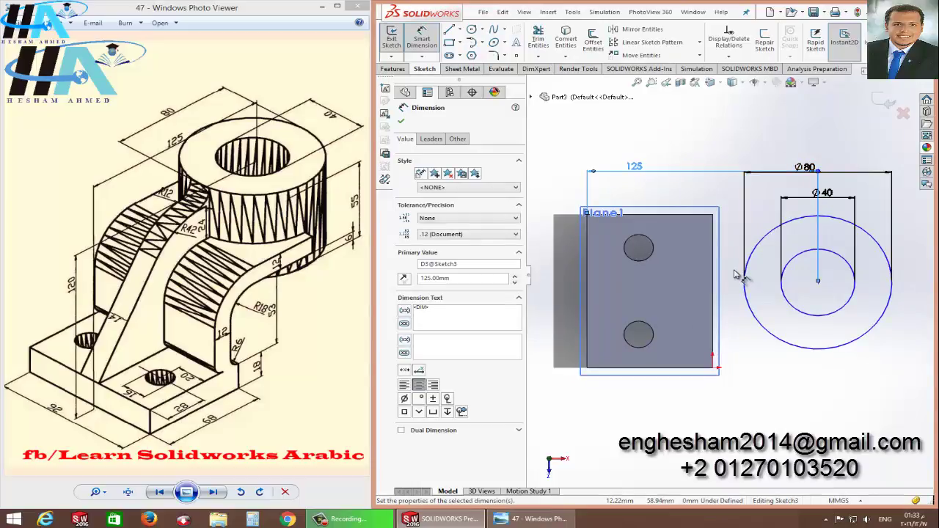
{"action": "key", "text": "Escape"}
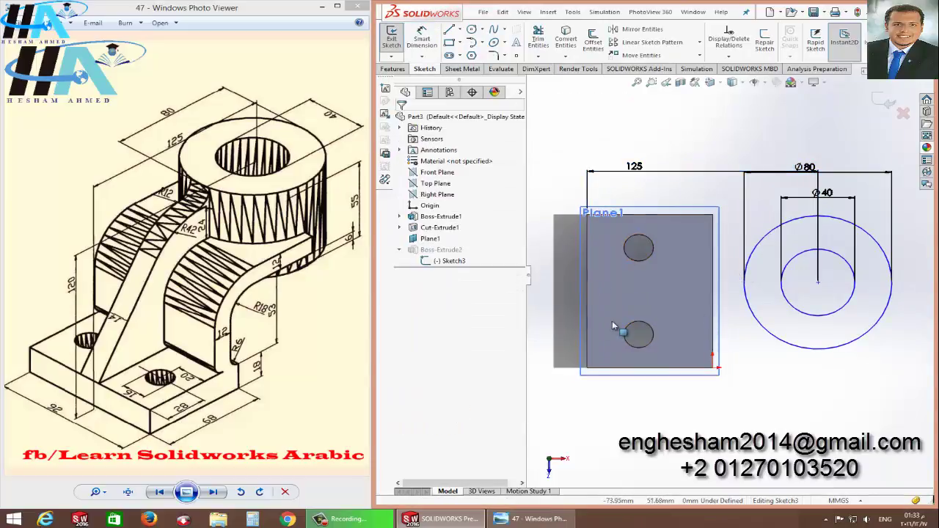
Draw a corner-to-corner centerline and make the ring centre Horizontal with its midpoint.
{"action": "left_click", "coordinate": [460, 29]}
{"action": "left_click", "coordinate": [473, 57]}
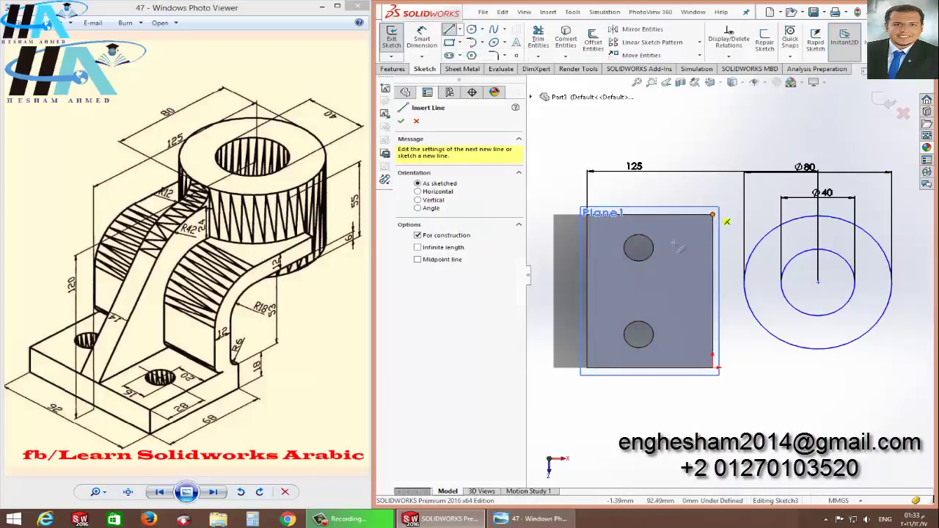
{"action": "left_click", "coordinate": [711, 215]}
{"action": "left_click", "coordinate": [586, 368]}
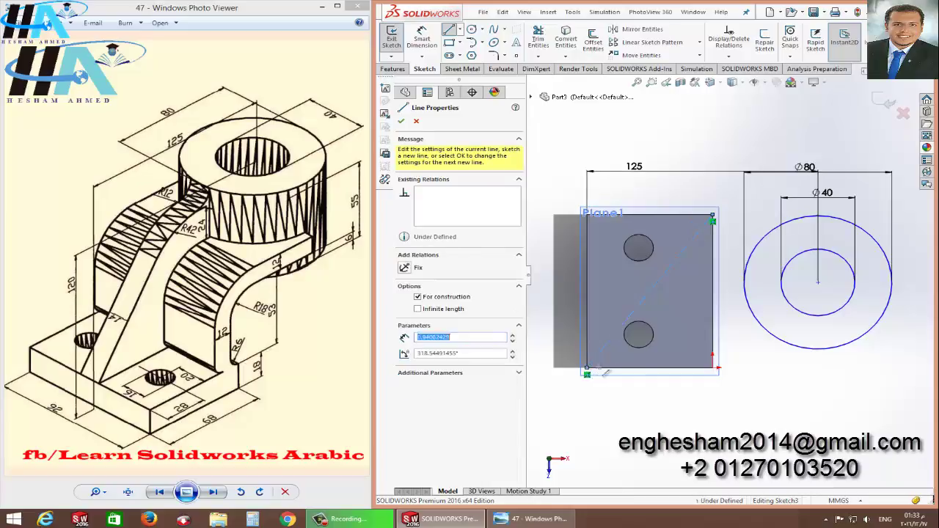
{"action": "key", "text": "Escape"}
{"action": "left_click", "coordinate": [650, 294]}
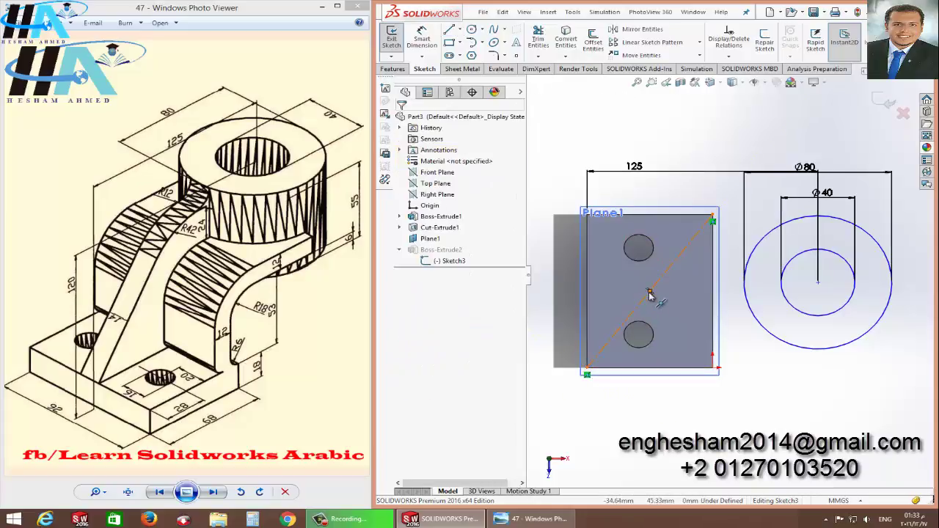
{"action": "left_click", "coordinate": [818, 283], "text": "ctrl"}
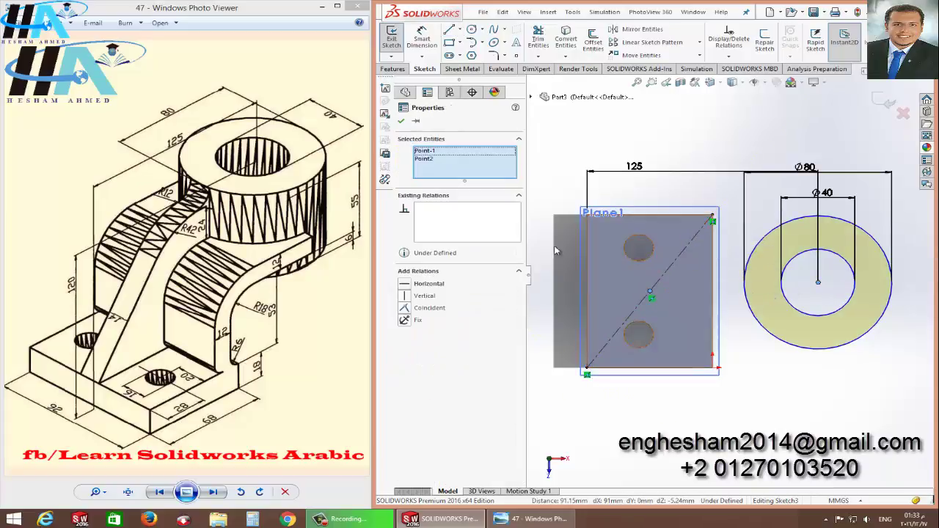
{"action": "left_click", "coordinate": [408, 288]}
{"action": "key", "text": "Escape"}
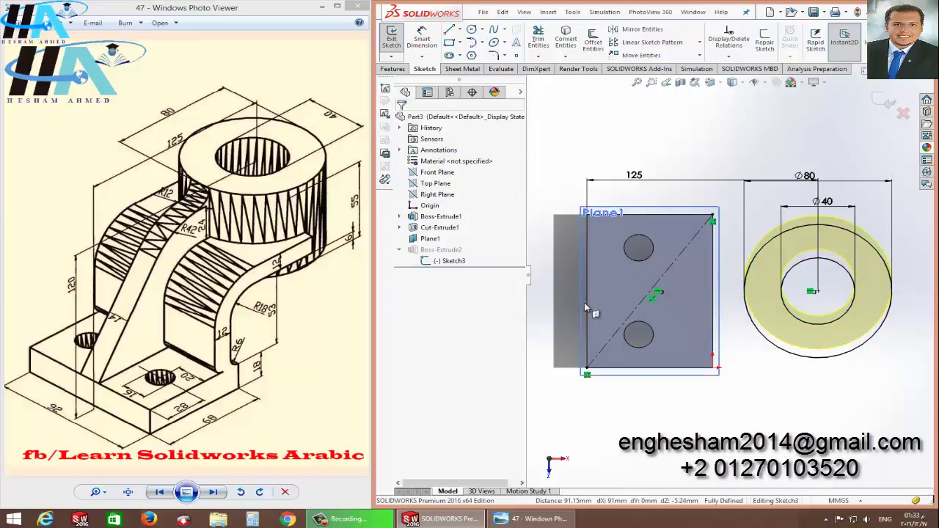
{"action": "left_click", "coordinate": [391, 36]}
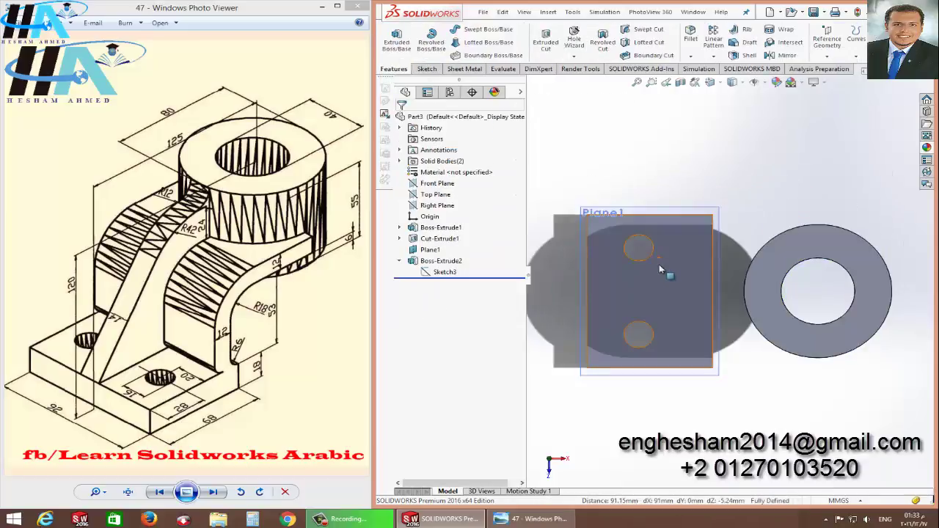
Hide Plane1 and select the base plate's front face.
{"action": "middle_click_drag", "start_coordinate": [701, 337], "coordinate": [766, 271]}
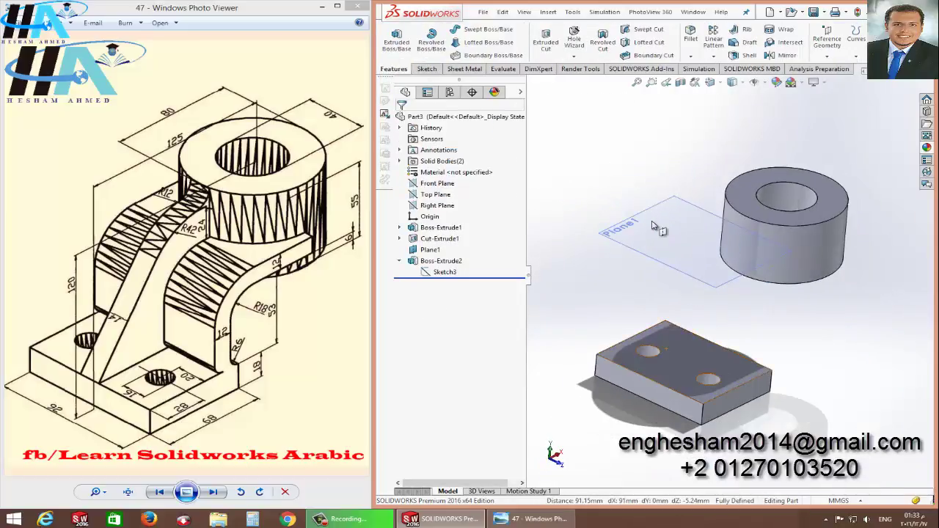
{"action": "left_click", "coordinate": [689, 198]}
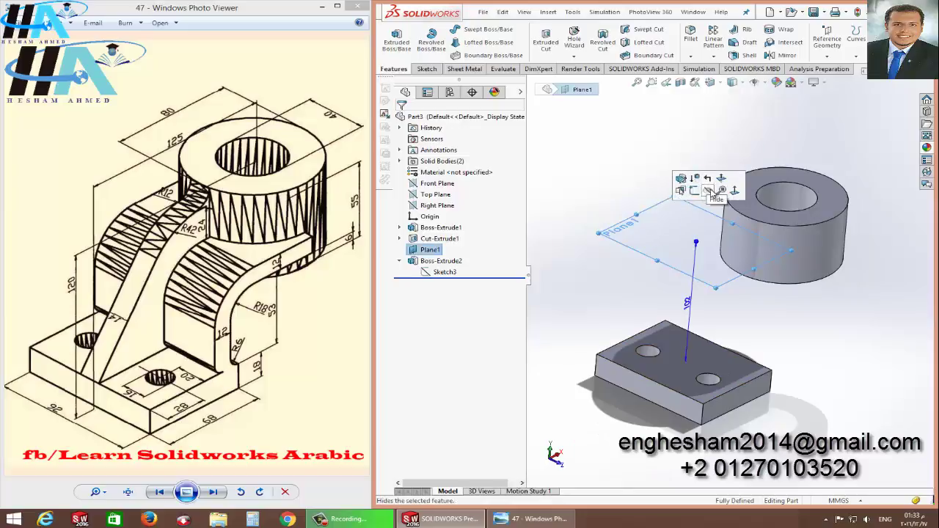
{"action": "left_click", "coordinate": [709, 191]}
{"action": "middle_click_drag", "start_coordinate": [746, 323], "coordinate": [734, 310]}
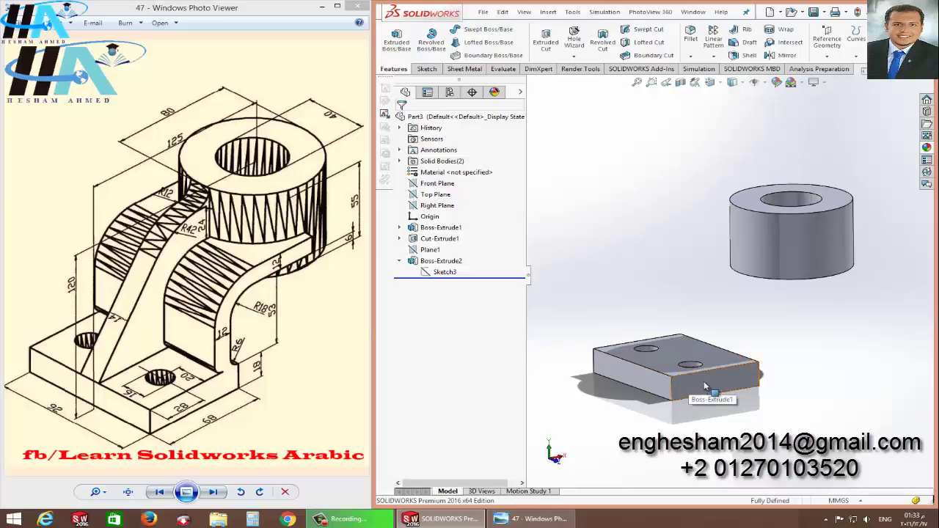
{"action": "left_click", "coordinate": [732, 387]}
Start a sketch on the front face, viewed Normal To and zoomed in, with Line active.
{"action": "left_click", "coordinate": [780, 344]}
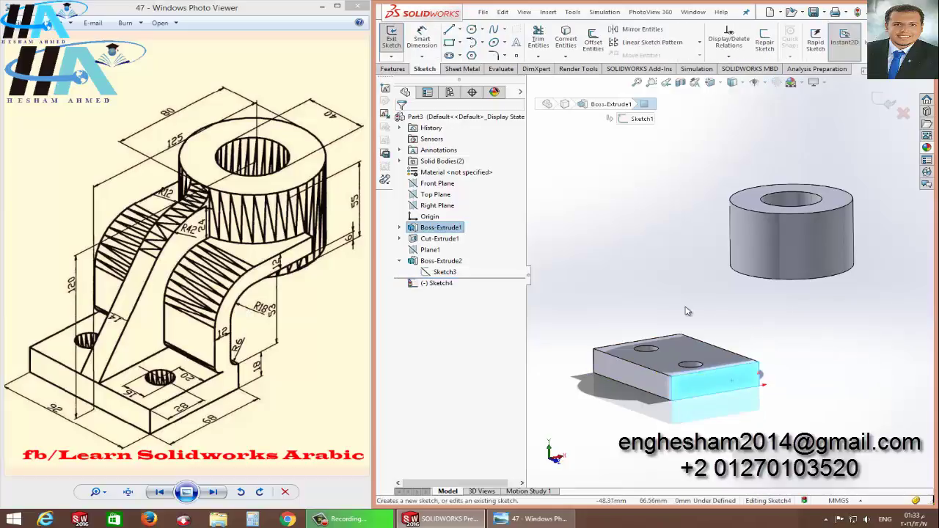
{"action": "key", "text": "space"}
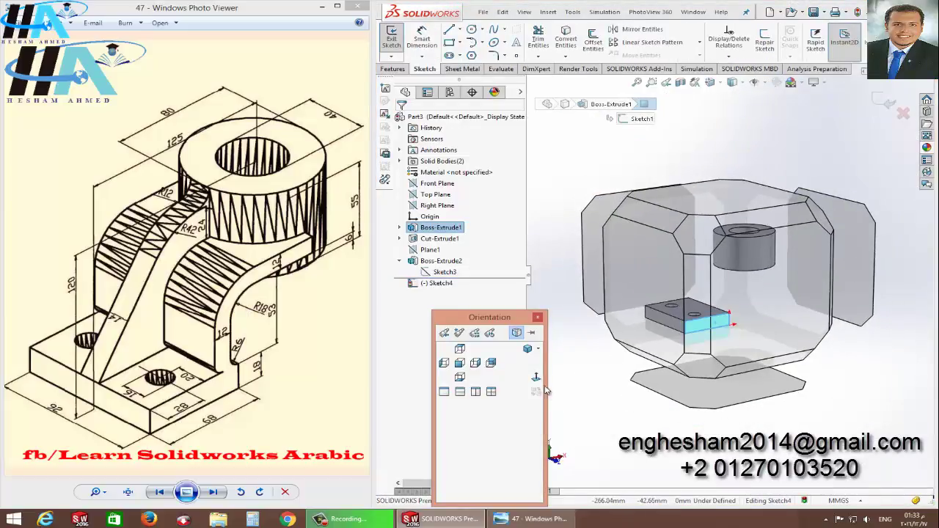
{"action": "left_click", "coordinate": [618, 361]}
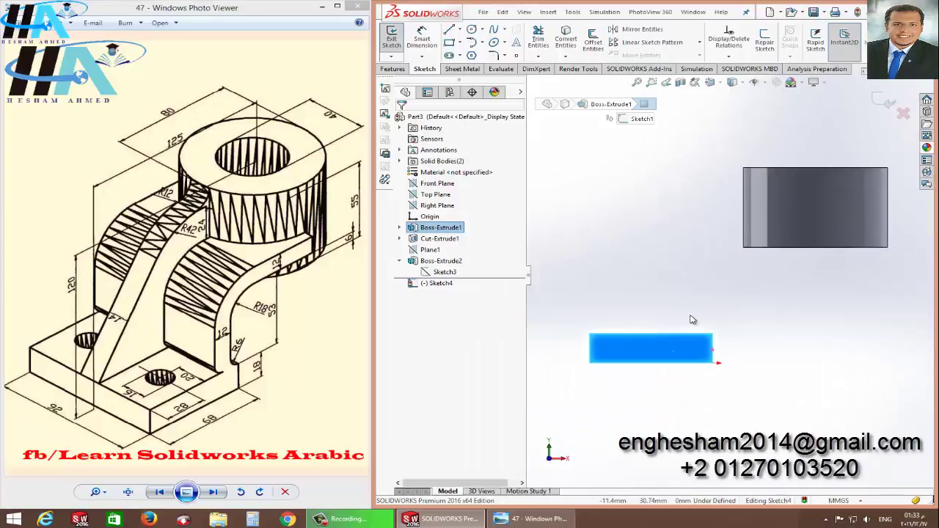
{"action": "scroll", "coordinate": [692, 320], "scroll_direction": "down", "scroll_amount": 1}
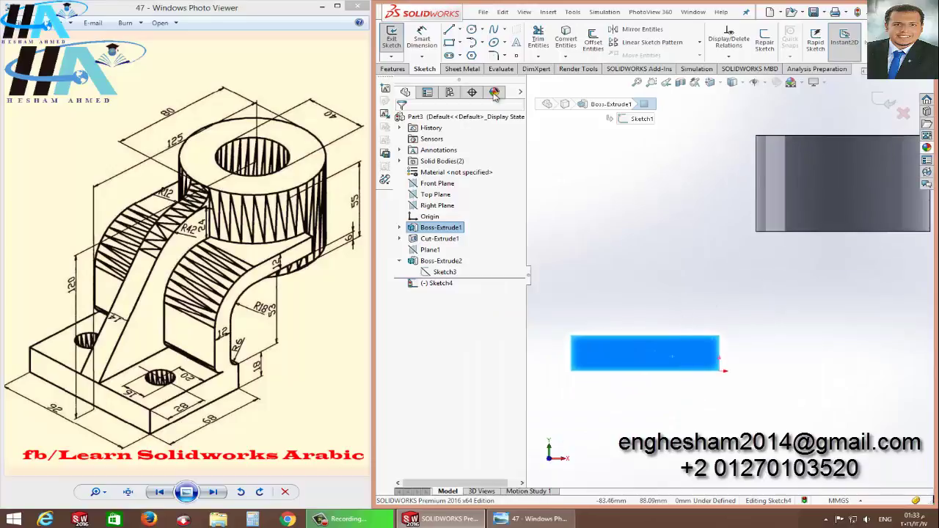
{"action": "left_click", "coordinate": [450, 31]}
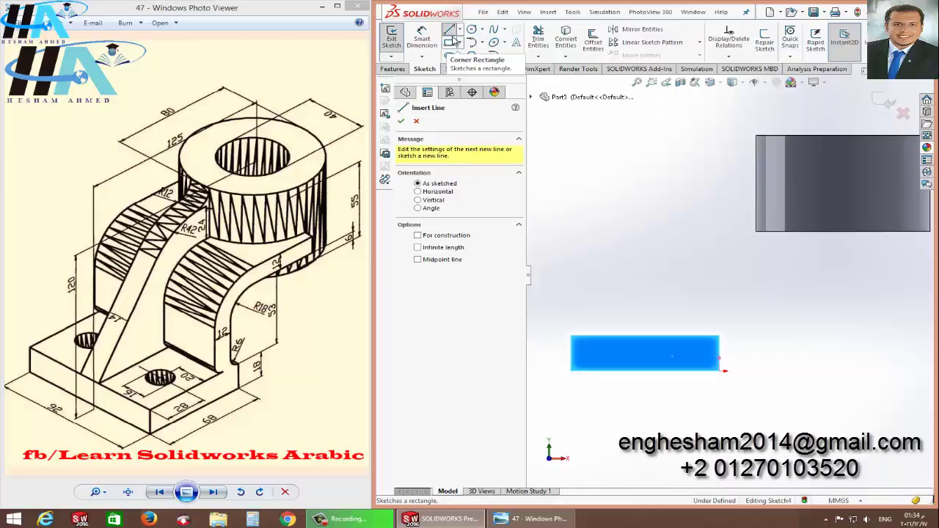
Draw the closed arm outline: a vertical line, tangent arc, top edge into the boss, inner bend arc and base closure.
{"action": "left_click", "coordinate": [698, 336]}
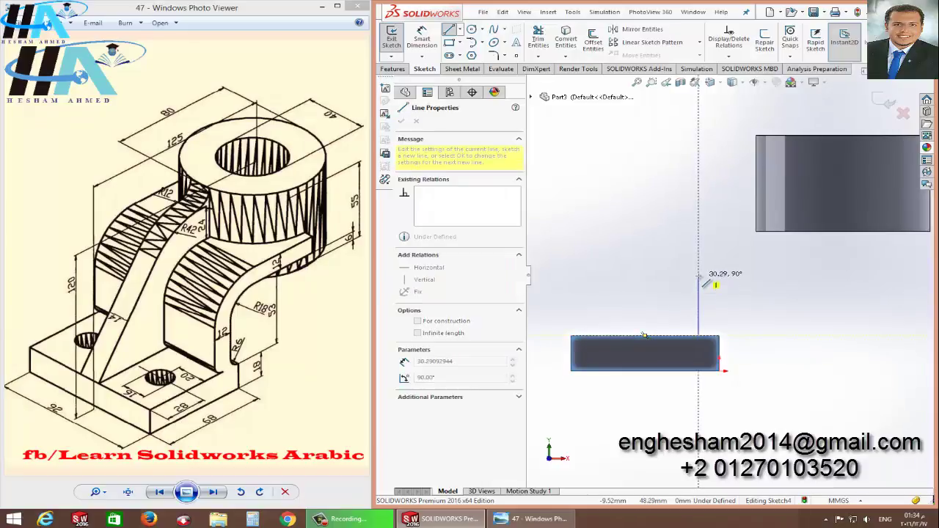
{"action": "left_click", "coordinate": [698, 277]}
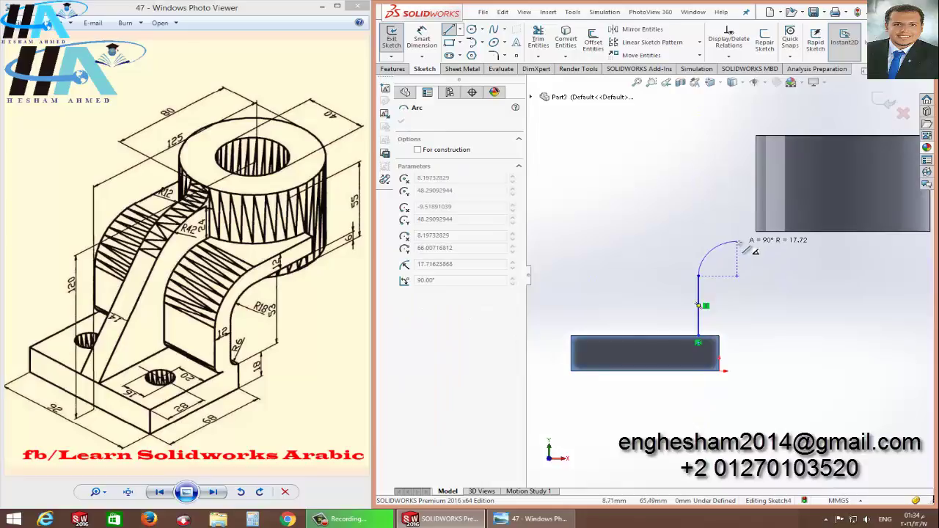
{"action": "left_click", "coordinate": [772, 200]}
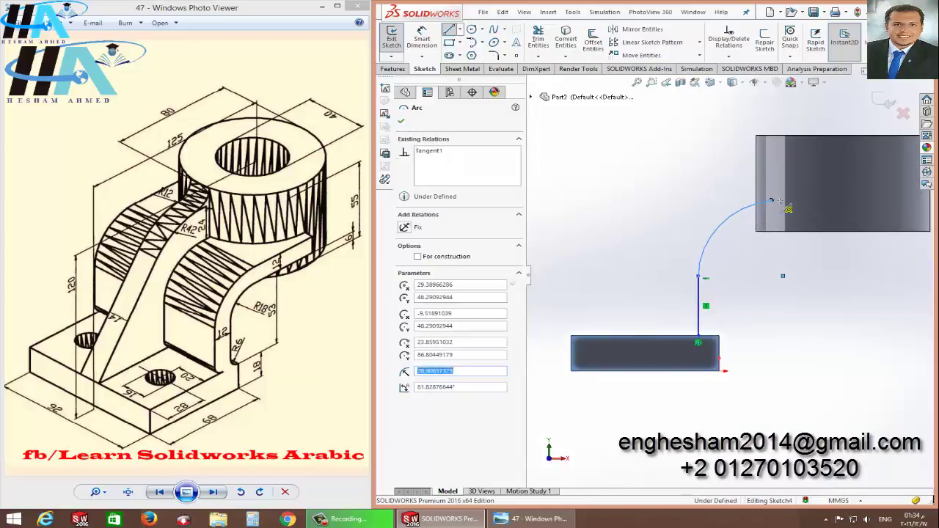
{"action": "left_click", "coordinate": [859, 201]}
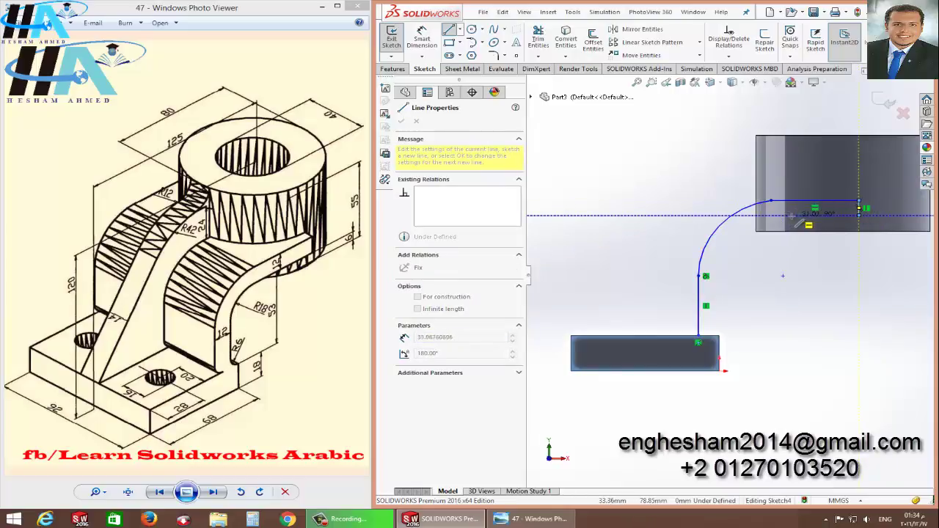
{"action": "left_click", "coordinate": [776, 215]}
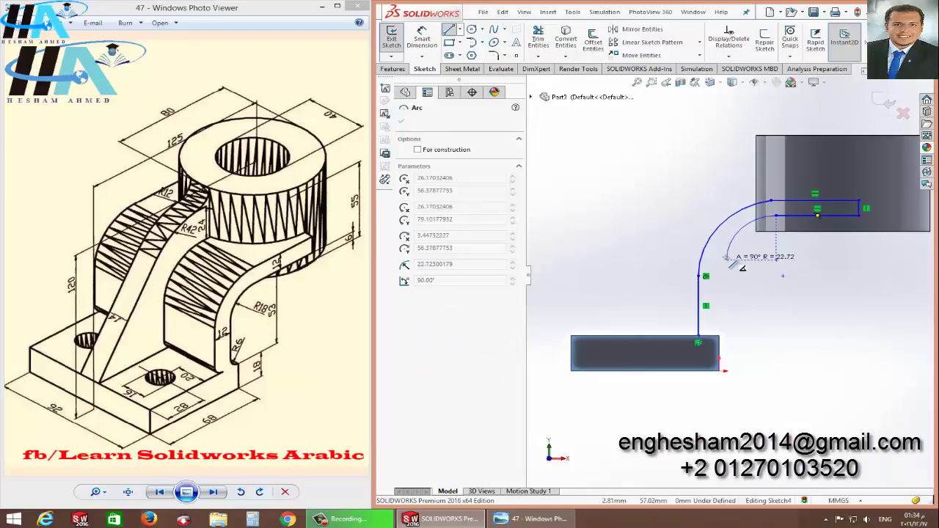
{"action": "left_click", "coordinate": [724, 256]}
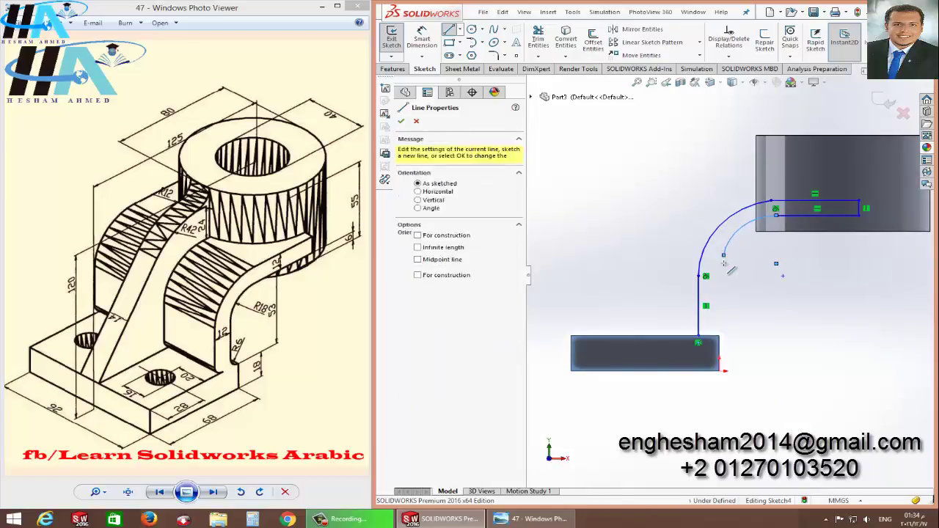
{"action": "left_click", "coordinate": [719, 338]}
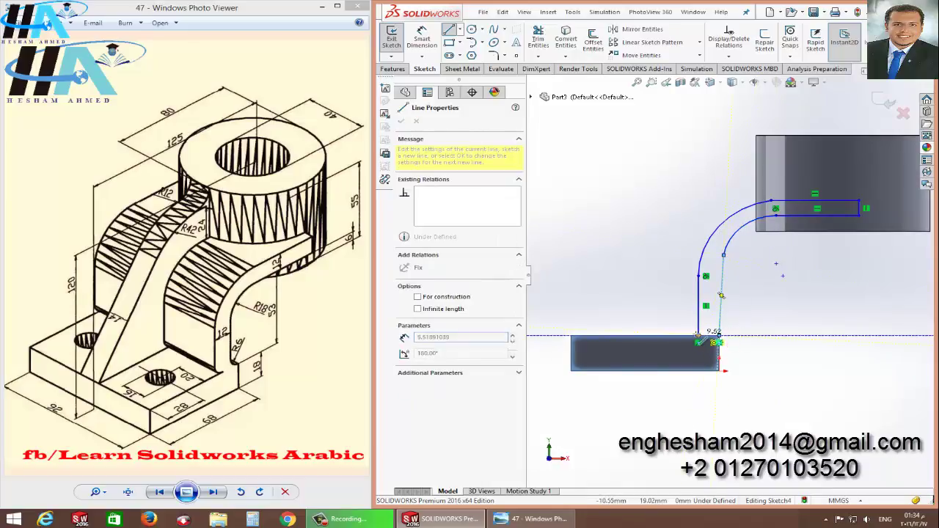
{"action": "left_click", "coordinate": [700, 339]}
{"action": "key", "text": "Escape"}
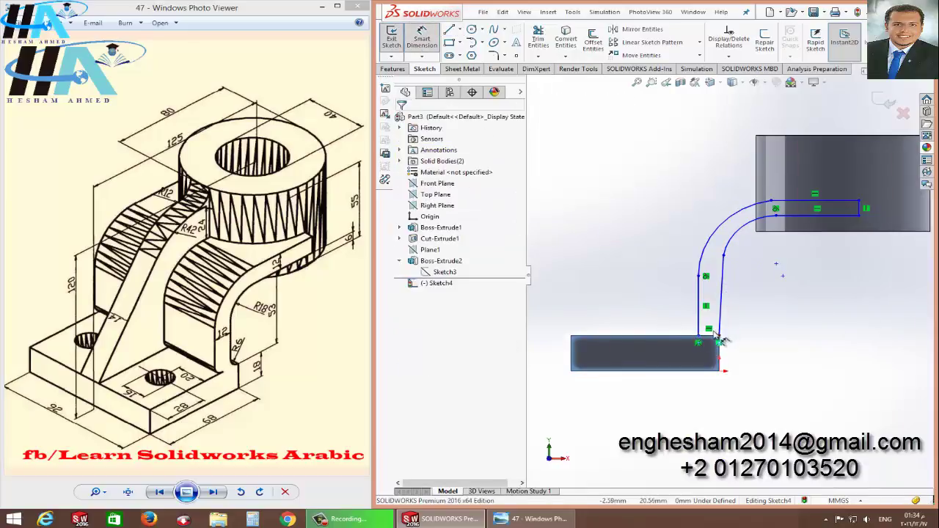
Dimension the arm's bottom width to 12 mm and its thickness at the boss to 12 mm.
{"action": "left_click", "coordinate": [711, 339]}
{"action": "left_click", "coordinate": [711, 359]}
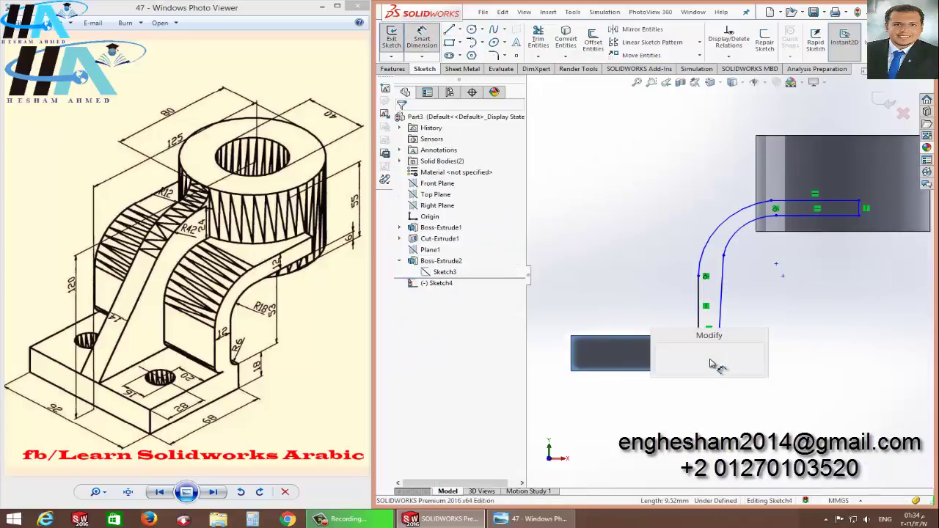
{"action": "type", "text": "12"}
{"action": "key", "text": "Return"}
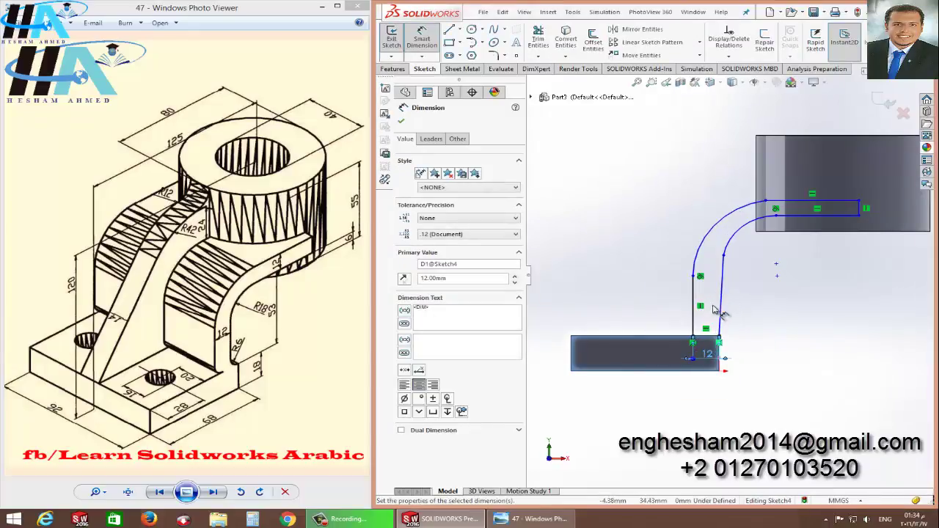
{"action": "left_click", "coordinate": [721, 295]}
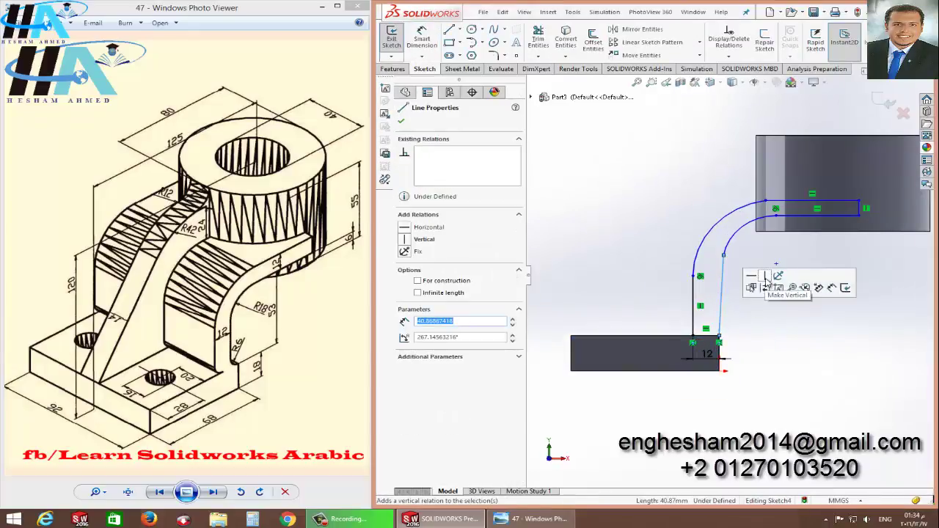
{"action": "left_click", "coordinate": [422, 40]}
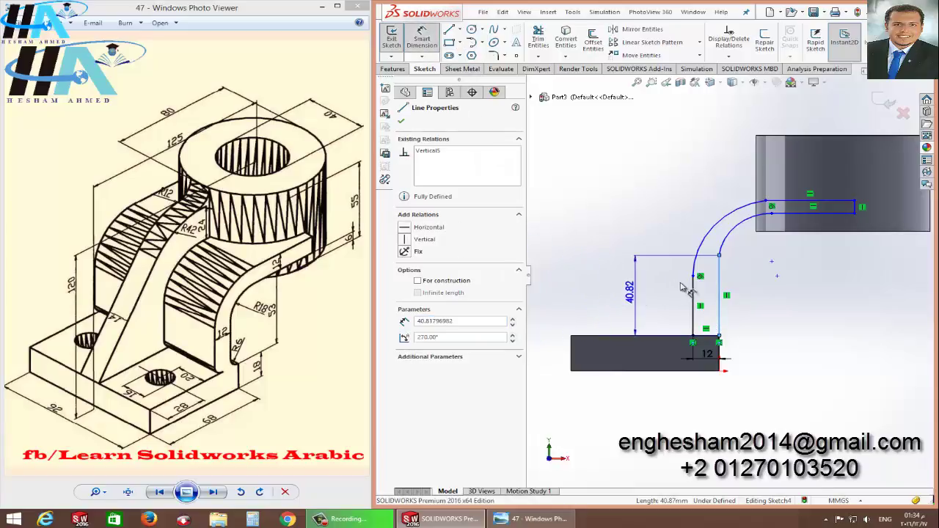
{"action": "key", "text": "Escape"}
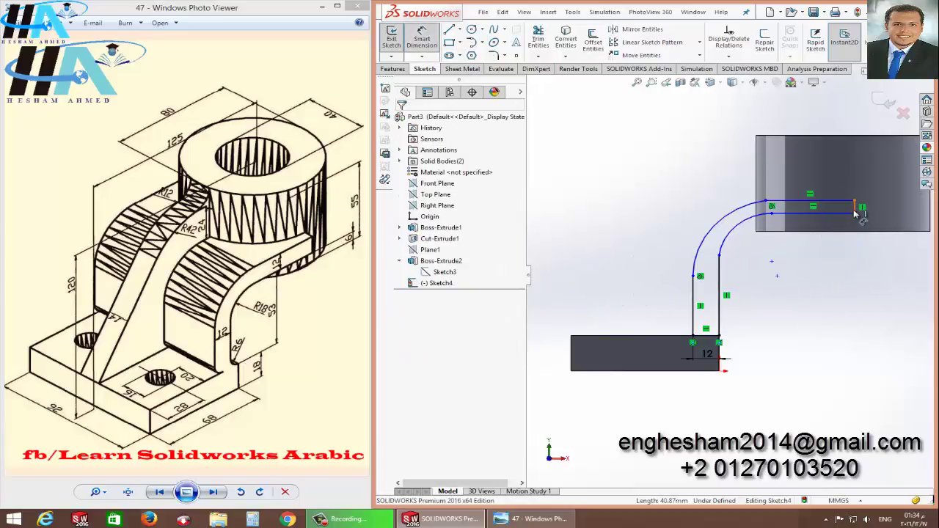
{"action": "left_click", "coordinate": [856, 212]}
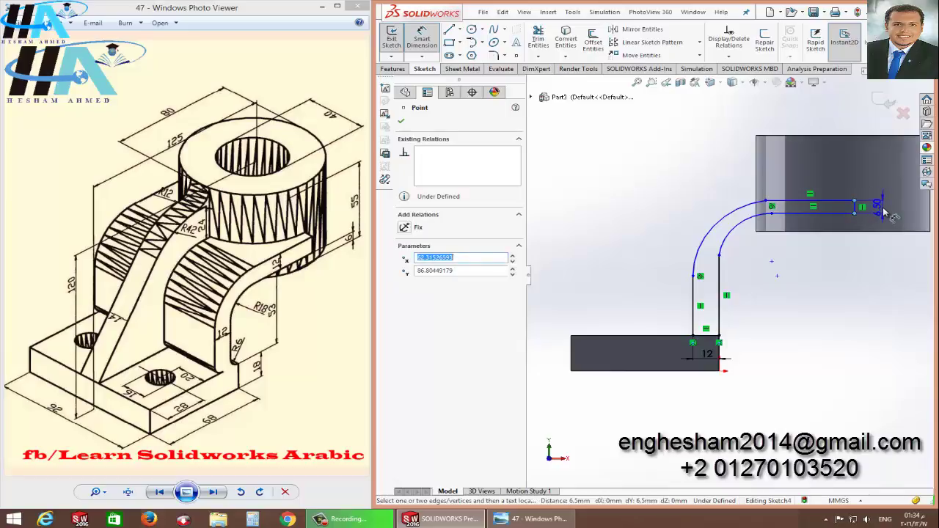
{"action": "left_click", "coordinate": [860, 203]}
{"action": "type", "text": "12"}
{"action": "key", "text": "Return"}
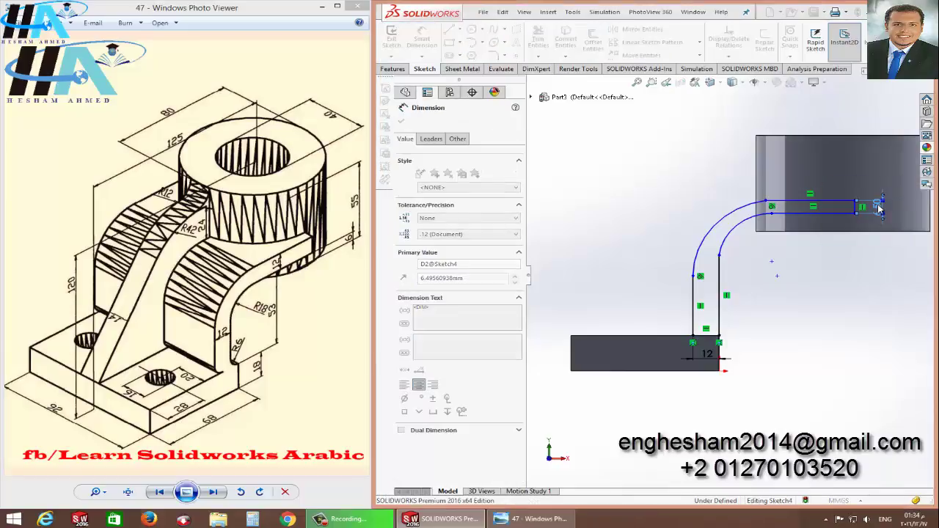
Set the inner bend arc radius to 18 and the outer bend arc radius to 30.
{"action": "scroll", "coordinate": [833, 211], "scroll_direction": "down", "scroll_amount": 1}
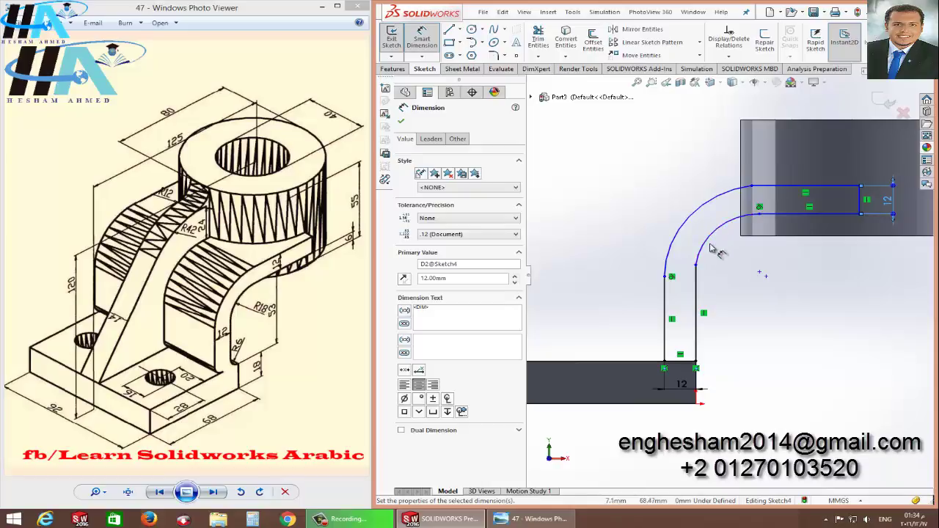
{"action": "left_click", "coordinate": [717, 227]}
{"action": "left_click", "coordinate": [741, 267]}
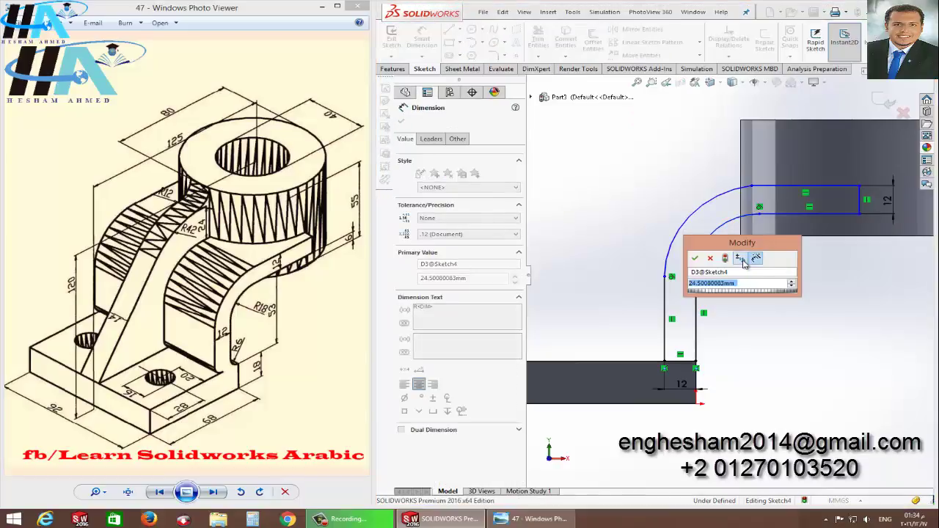
{"action": "type", "text": "18"}
{"action": "key", "text": "Return"}
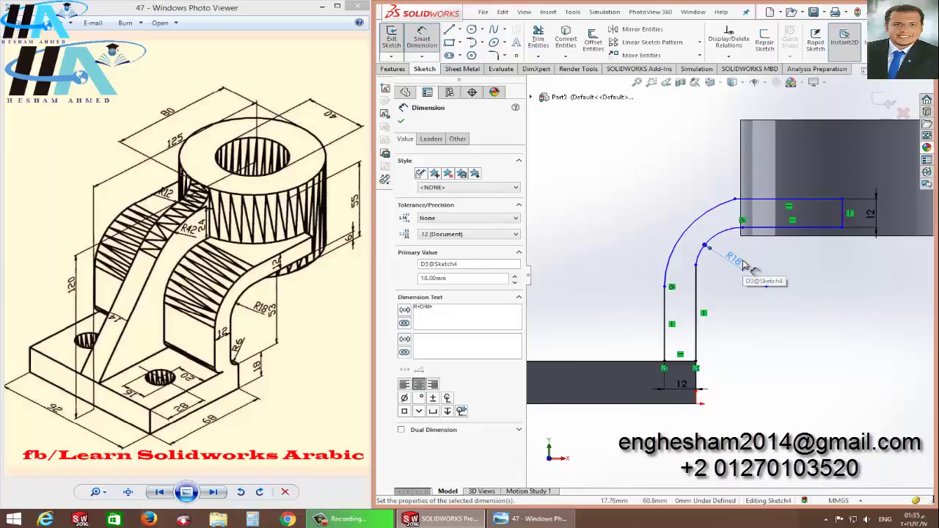
{"action": "left_click", "coordinate": [700, 222]}
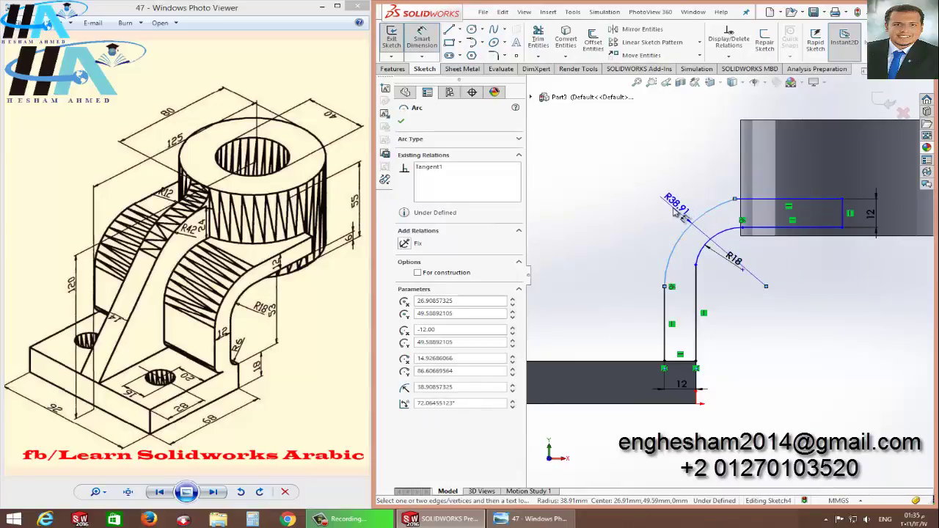
{"action": "left_click", "coordinate": [670, 207]}
{"action": "type", "text": "18"}
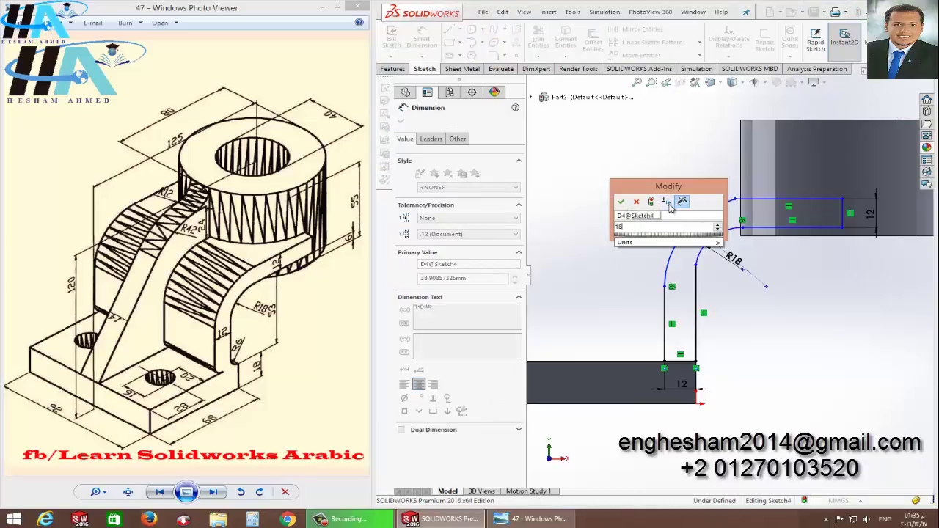
{"action": "key", "text": "BackSpace"}
{"action": "key", "text": "BackSpace"}
{"action": "type", "text": "30"}
{"action": "key", "text": "Return"}
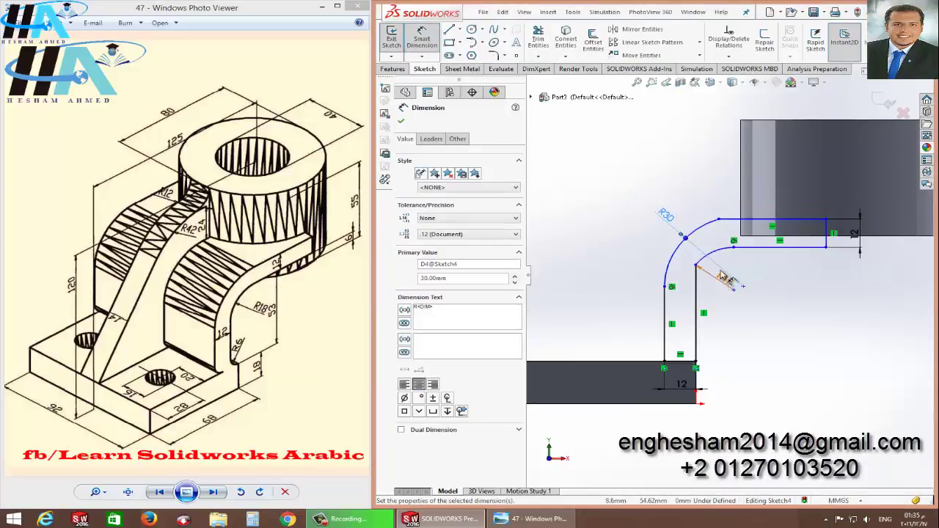
{"action": "key", "text": "Escape"}
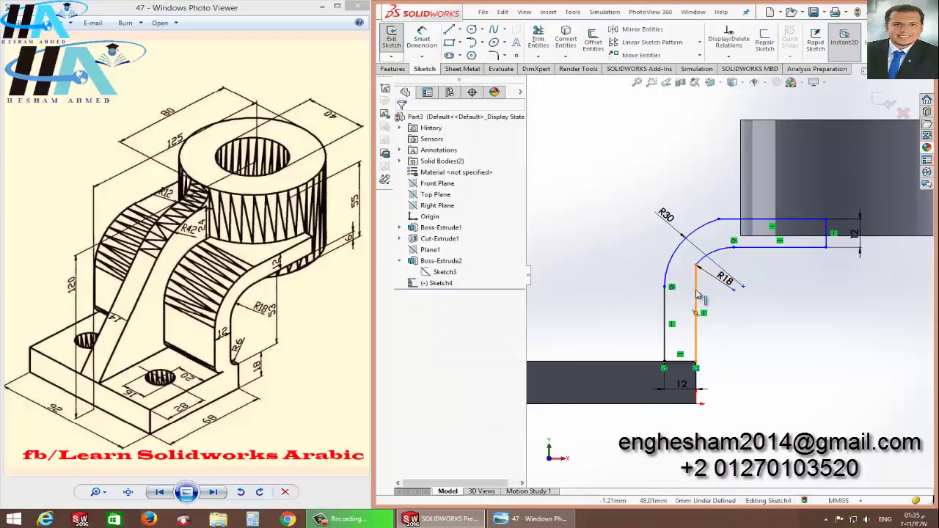
Make the inner arc tangent to the right vertical edge and the outer R30 arc tangent to the top edge.
{"action": "left_click", "coordinate": [698, 267]}
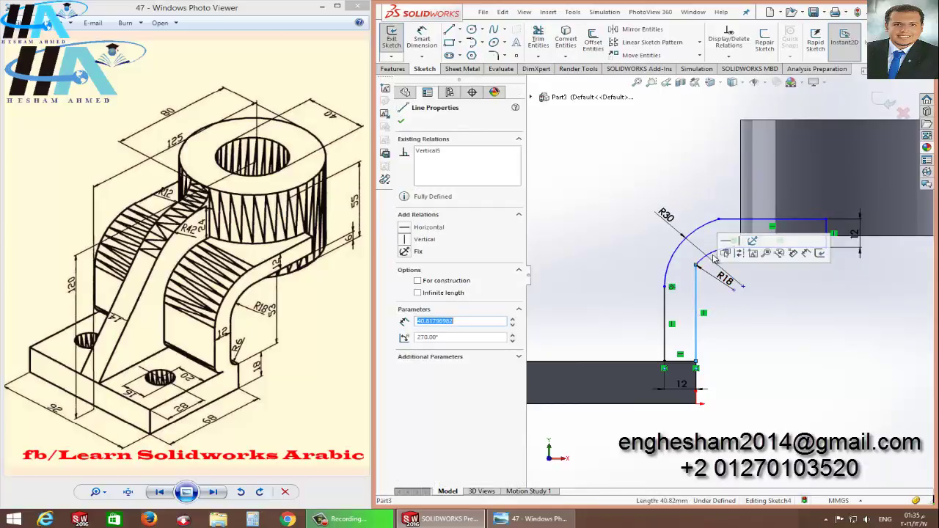
{"action": "left_click", "coordinate": [708, 258], "text": "ctrl"}
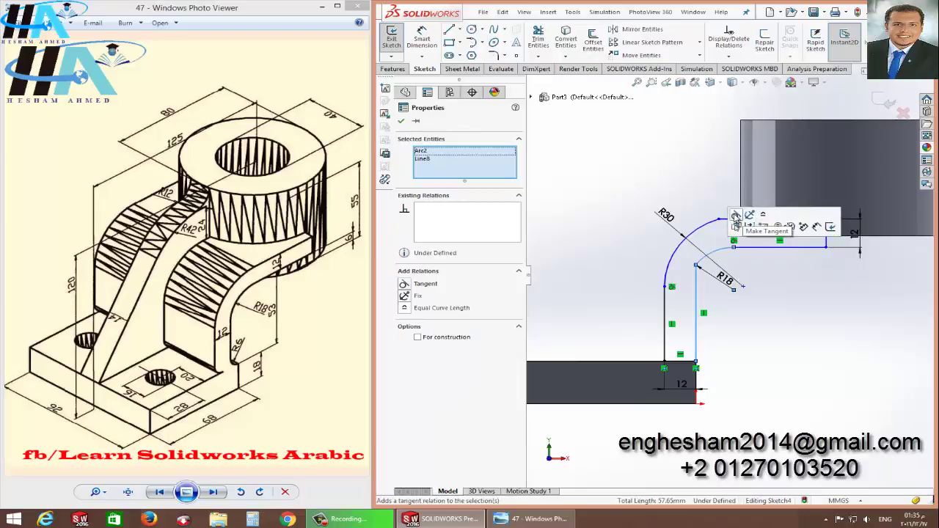
{"action": "left_click", "coordinate": [736, 219]}
{"action": "left_click", "coordinate": [739, 302]}
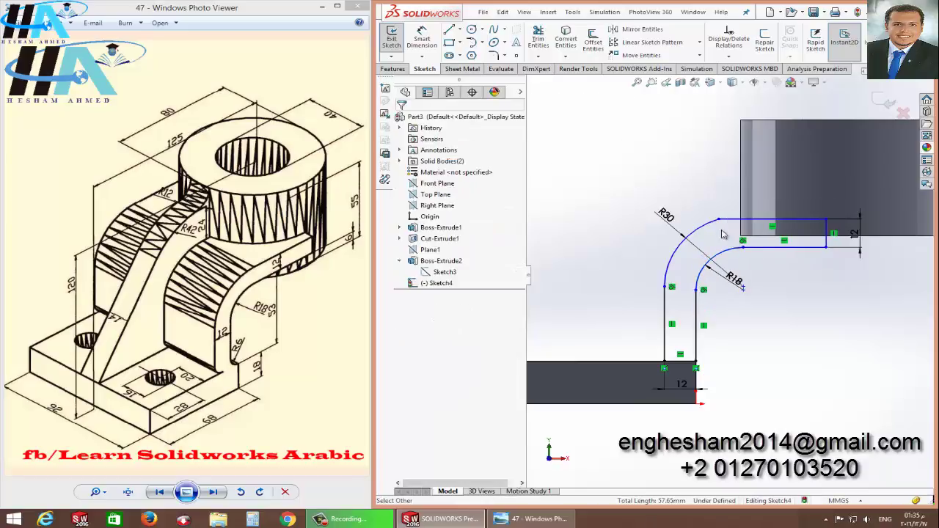
{"action": "left_click", "coordinate": [693, 236]}
{"action": "left_click", "coordinate": [736, 219], "text": "ctrl"}
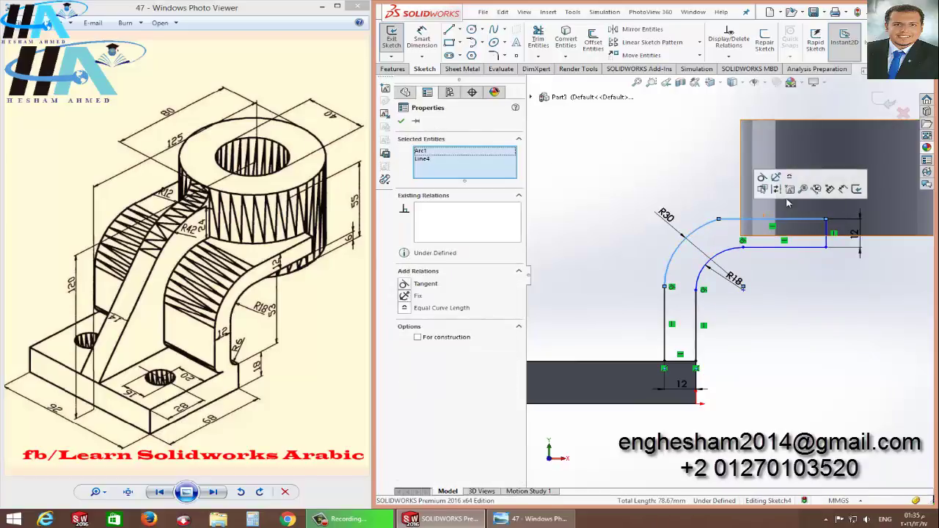
{"action": "left_click", "coordinate": [763, 179]}
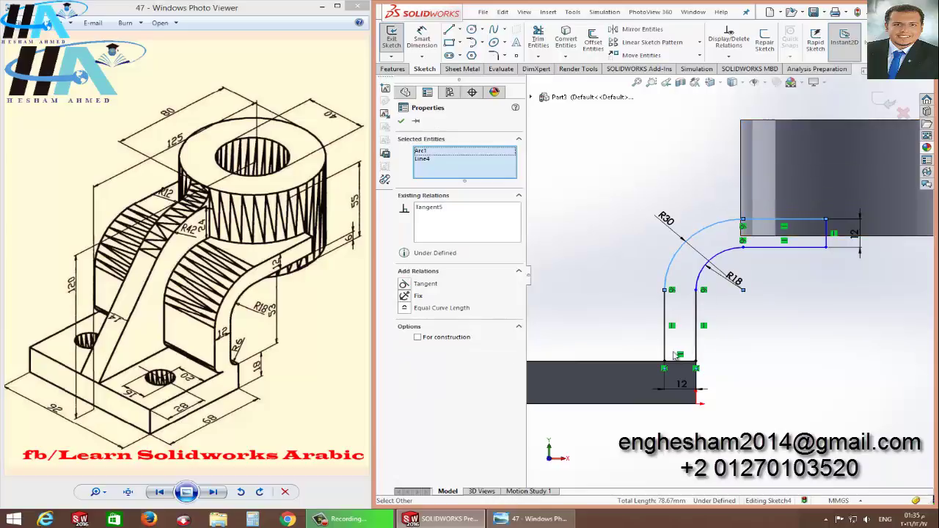
{"action": "left_click", "coordinate": [545, 270]}
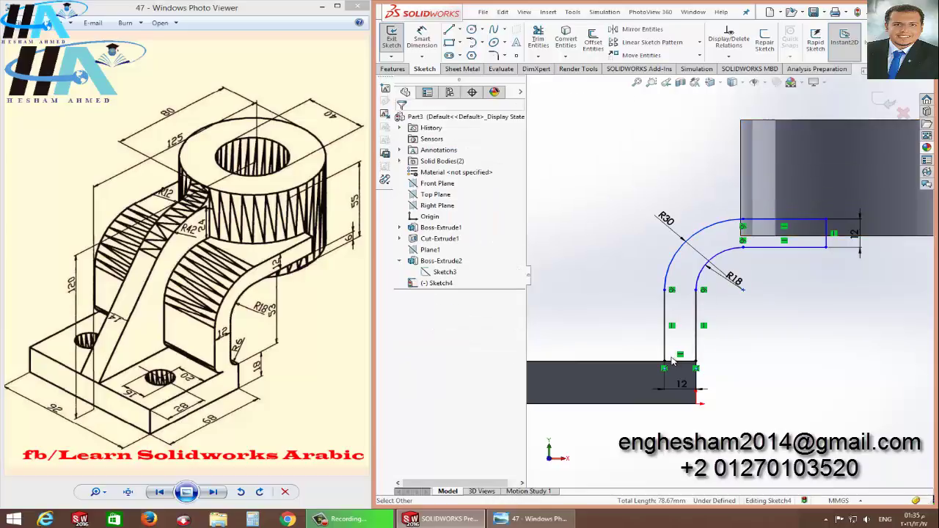
{"action": "left_click", "coordinate": [423, 44]}
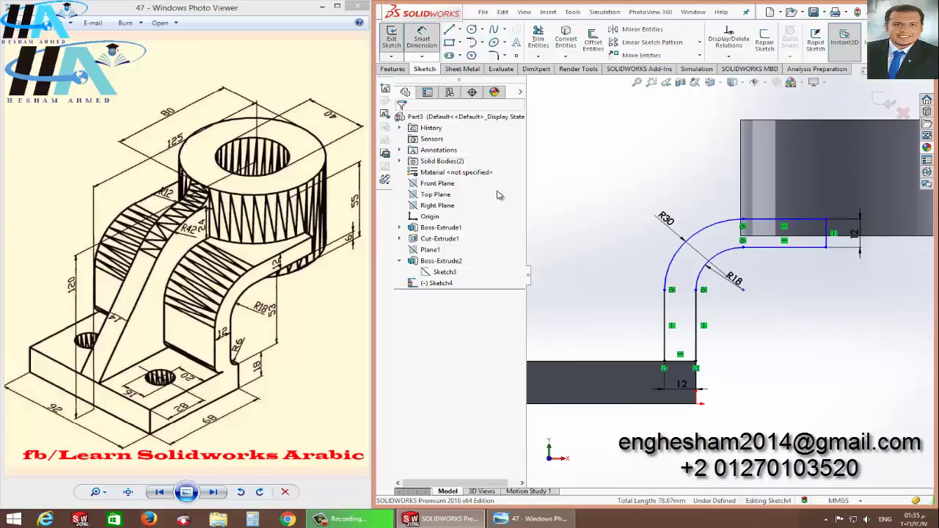
{"action": "left_click", "coordinate": [853, 236]}
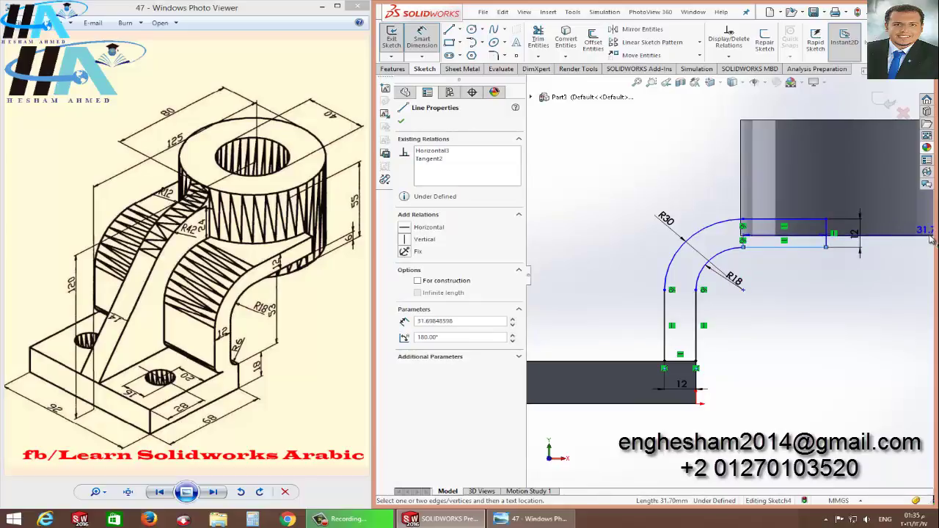
Dimension the arm's lower horizontal edge with a 6 mm vertical offset.
{"action": "scroll", "coordinate": [910, 241], "scroll_direction": "down", "scroll_amount": 2}
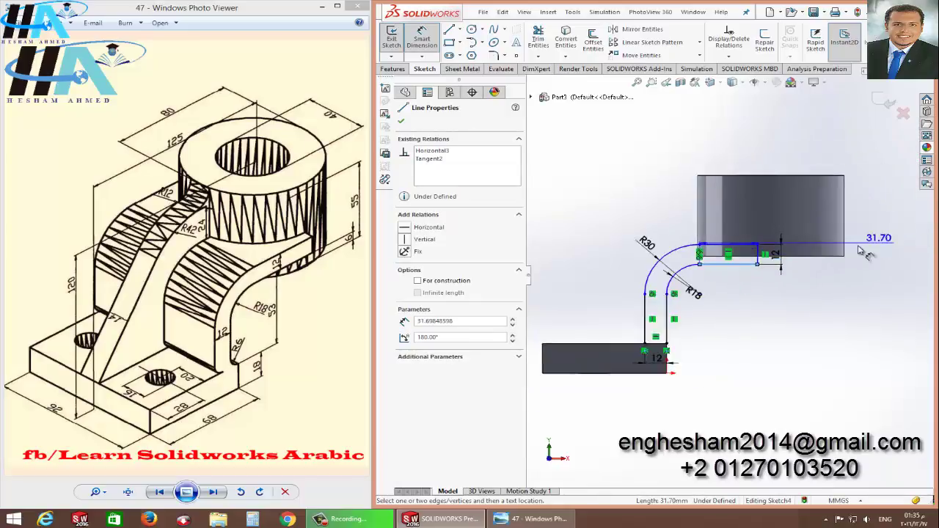
{"action": "left_click", "coordinate": [821, 266]}
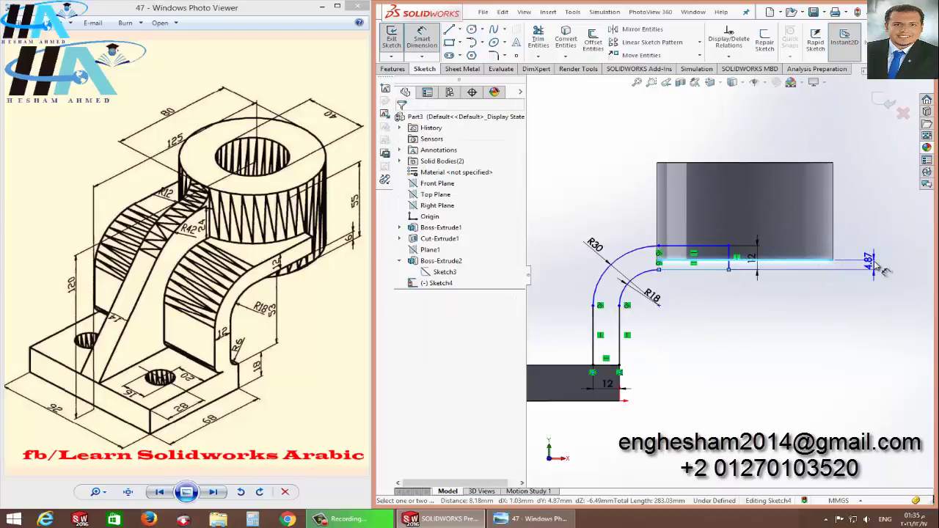
{"action": "left_click", "coordinate": [877, 265]}
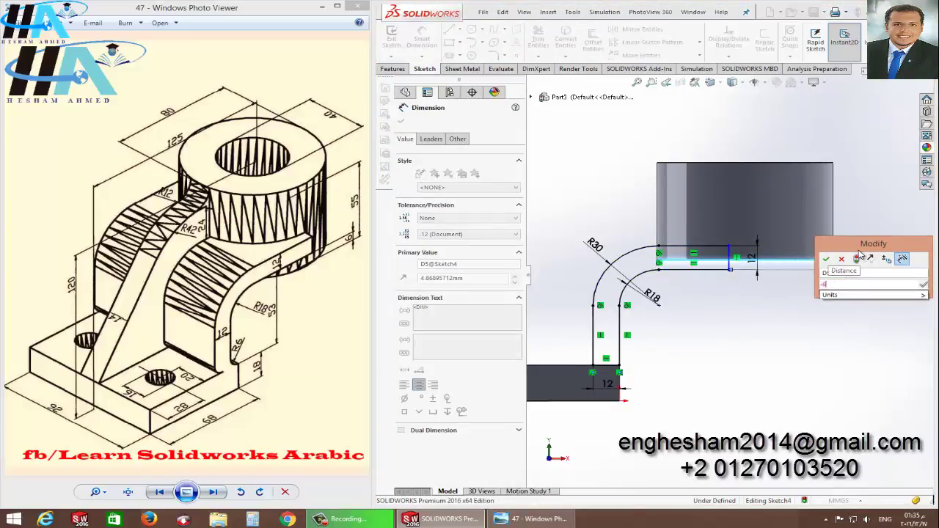
{"action": "type", "text": "6"}
{"action": "key", "text": "Return"}
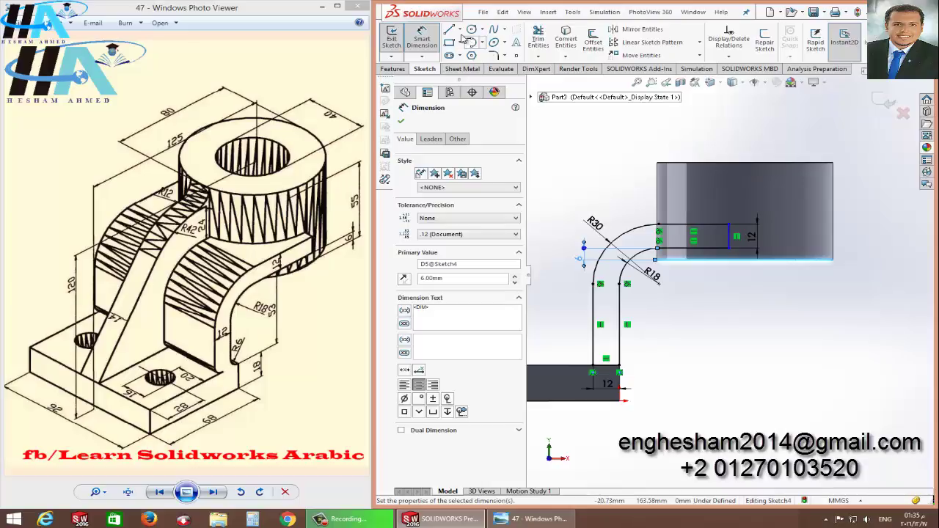
Draw a vertical centerline through the cylinder and make the profile's short vertical line collinear with it.
{"action": "left_click", "coordinate": [459, 29]}
{"action": "left_click", "coordinate": [467, 57]}
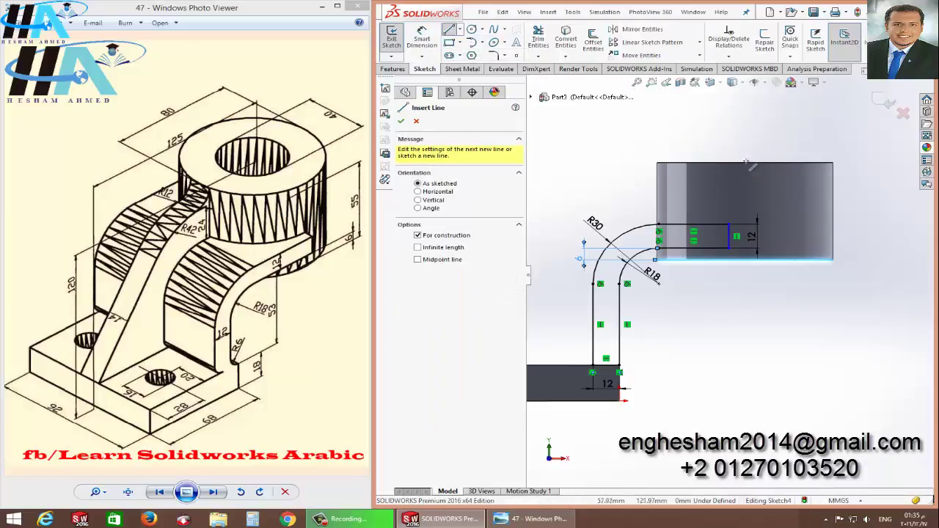
{"action": "left_click", "coordinate": [745, 162]}
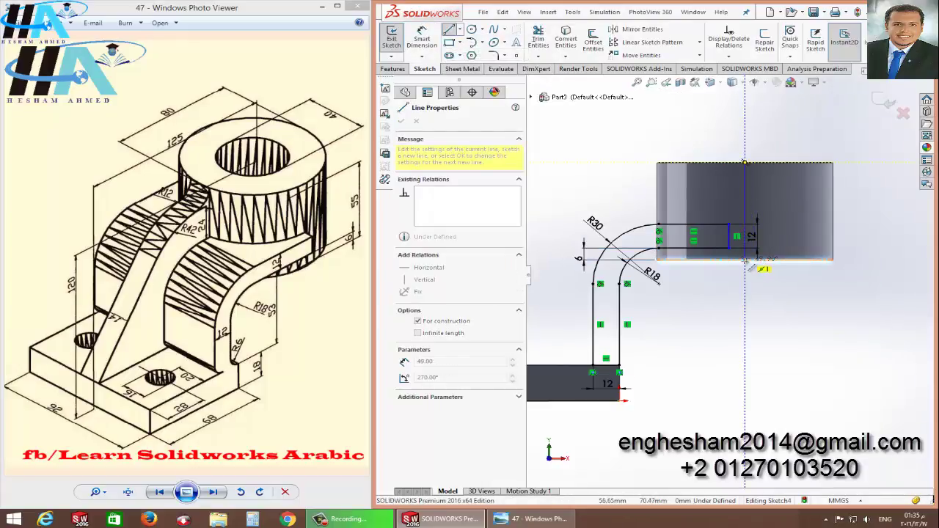
{"action": "left_click", "coordinate": [746, 259]}
{"action": "key", "text": "Escape"}
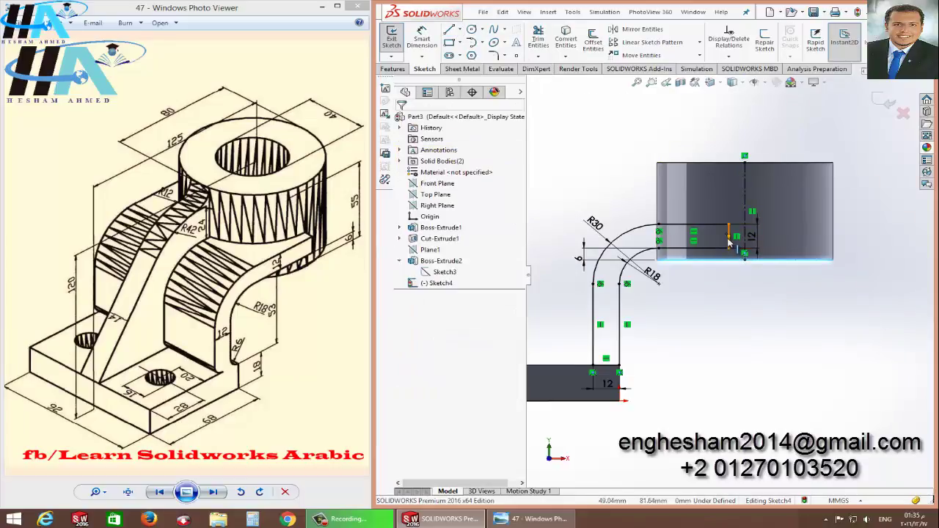
{"action": "left_click", "coordinate": [730, 247]}
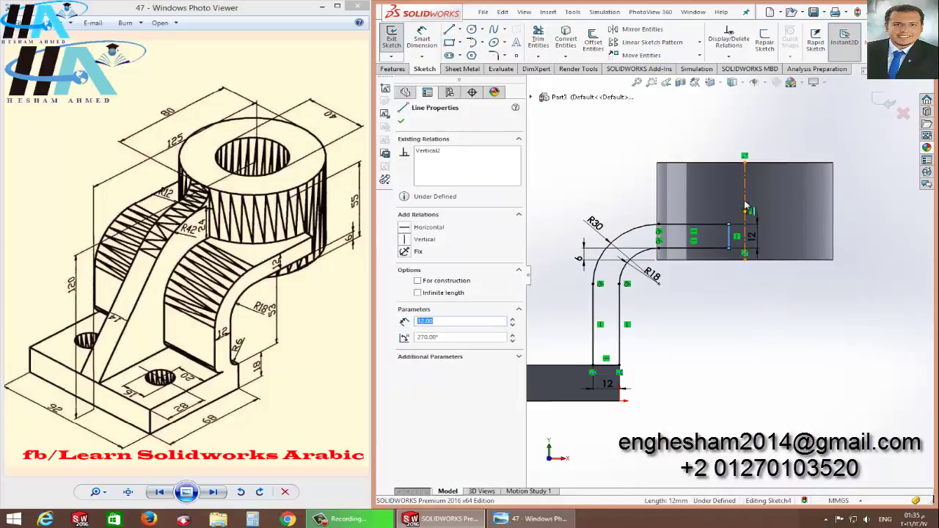
{"action": "left_click", "coordinate": [746, 206], "text": "ctrl"}
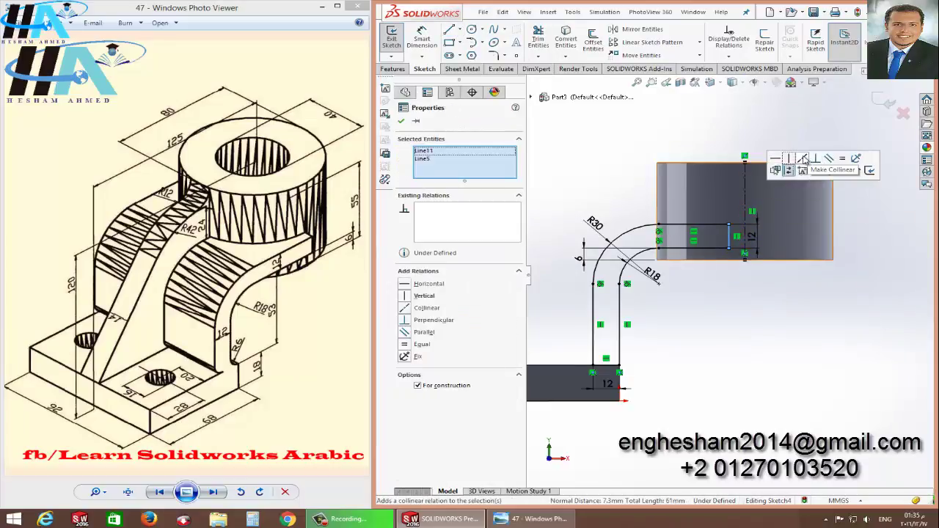
{"action": "left_click", "coordinate": [803, 160]}
{"action": "left_click", "coordinate": [744, 263]}
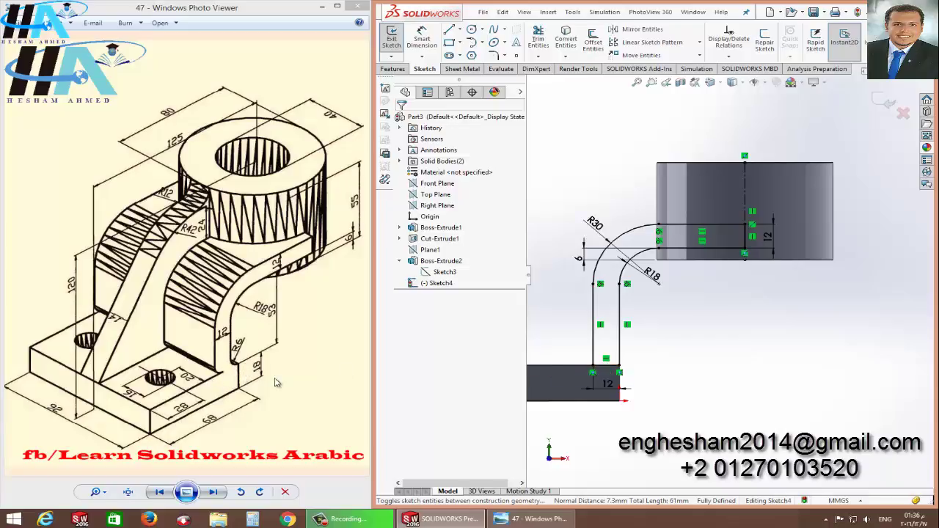
Locate the arm's lower end 6 mm from the plate's right edge, fully defining the sketch.
{"action": "scroll", "coordinate": [565, 440], "scroll_direction": "down", "scroll_amount": 1}
{"action": "scroll", "coordinate": [565, 441], "scroll_direction": "down", "scroll_amount": 2}
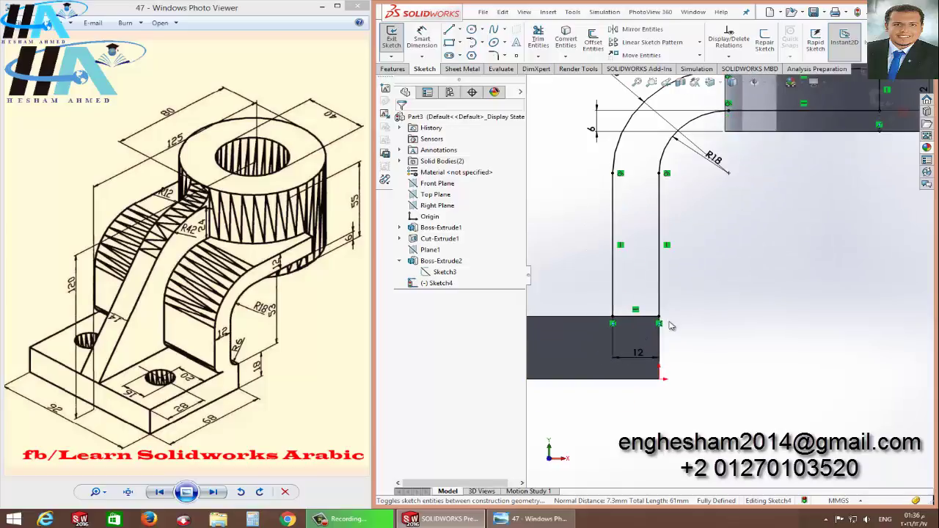
{"action": "left_click", "coordinate": [658, 323]}
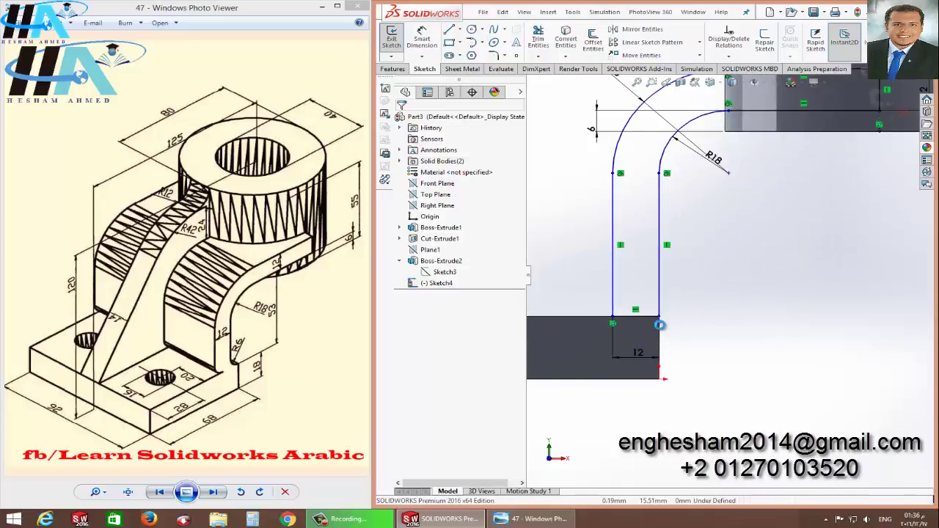
{"action": "left_click_drag", "start_coordinate": [658, 323], "coordinate": [646, 330]}
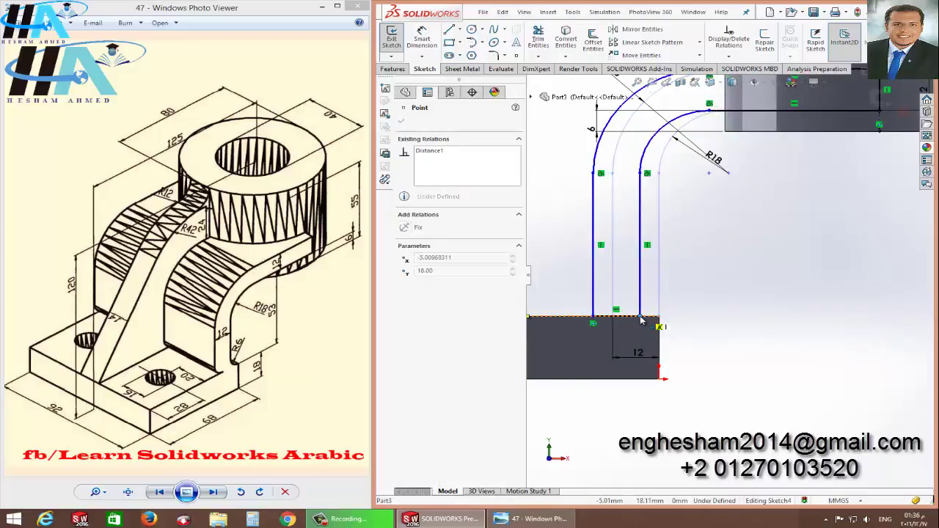
{"action": "left_click", "coordinate": [422, 40]}
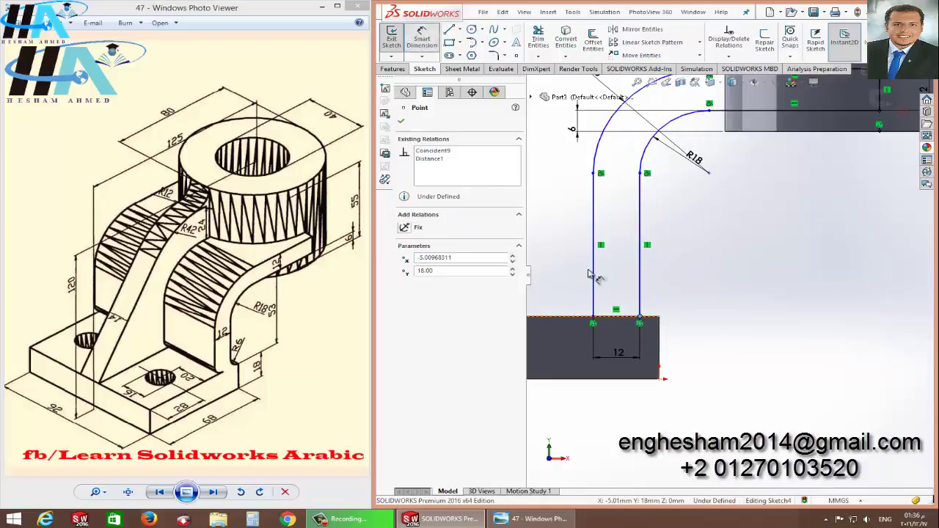
{"action": "left_click", "coordinate": [658, 320]}
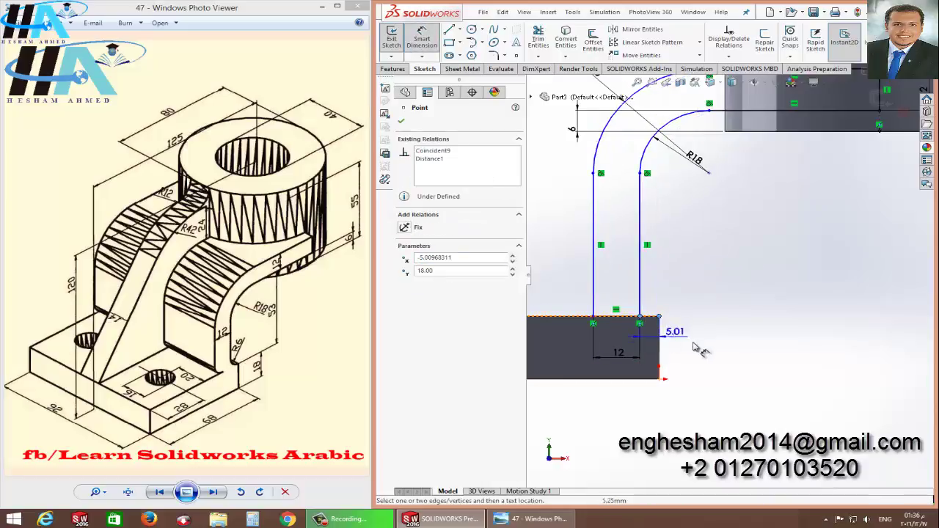
{"action": "left_click", "coordinate": [690, 339]}
{"action": "type", "text": "6.00mm"}
{"action": "key", "text": "Return"}
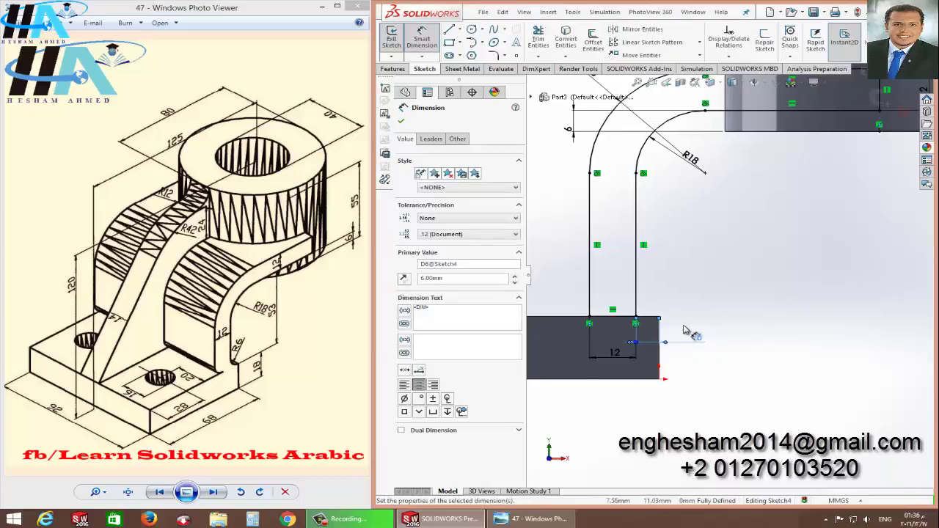
{"action": "scroll", "coordinate": [693, 295], "scroll_direction": "up", "scroll_amount": 3}
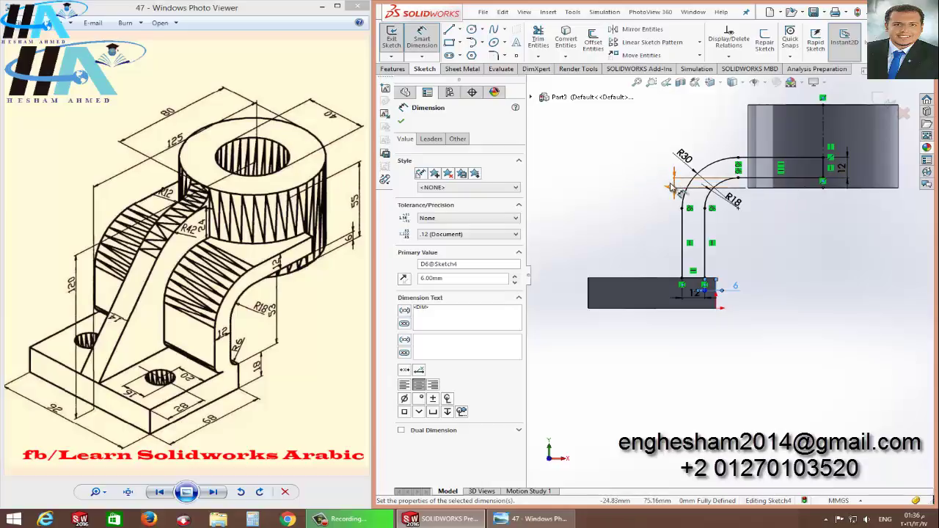
{"action": "left_click", "coordinate": [822, 189]}
{"action": "left_click", "coordinate": [859, 257]}
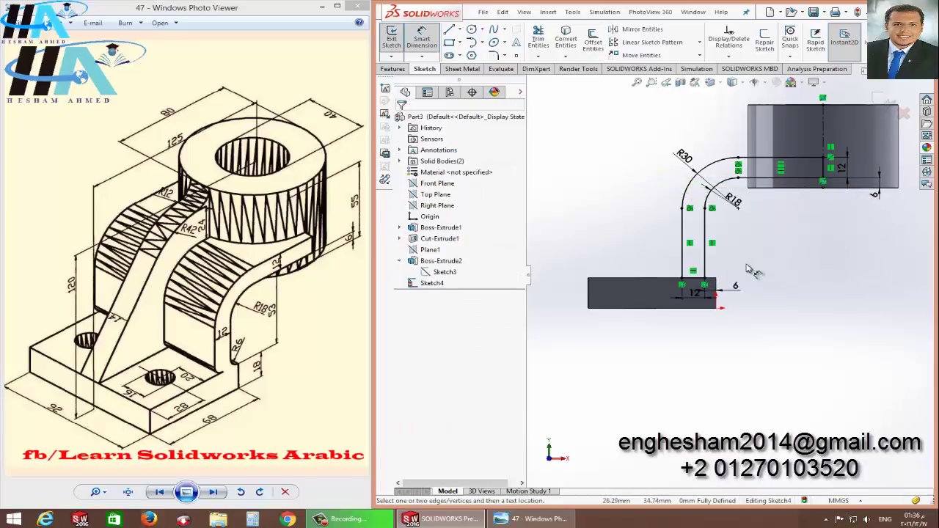
{"action": "left_click", "coordinate": [695, 293]}
Extrude the arm profile 92 mm Blind in the reversed direction as Boss-Extrude3.
{"action": "left_click", "coordinate": [392, 40]}
{"action": "left_click", "coordinate": [396, 50]}
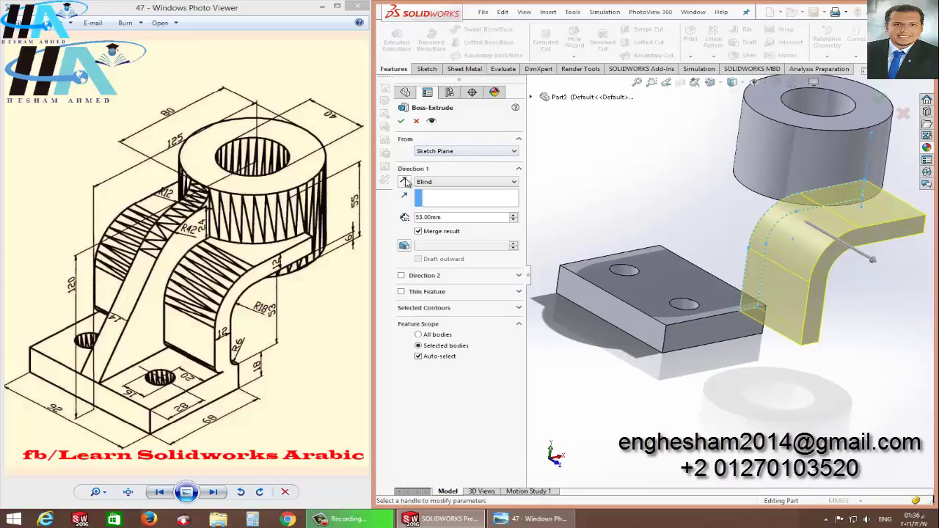
{"action": "left_click", "coordinate": [403, 182]}
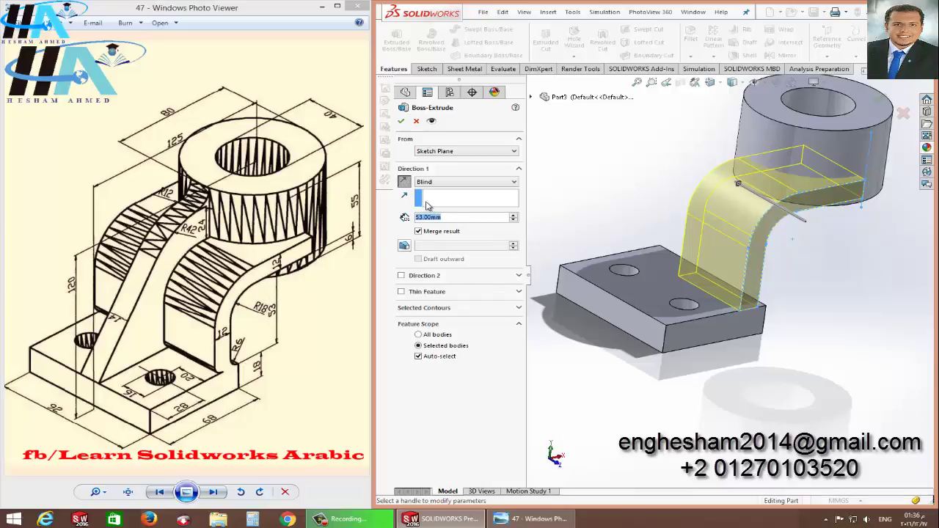
{"action": "type", "text": "92"}
{"action": "key", "text": "Return"}
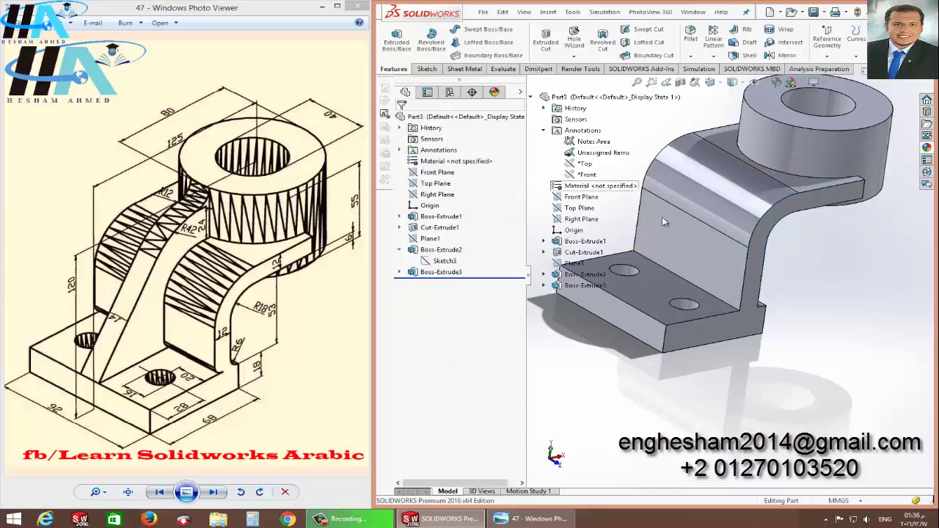
{"action": "middle_click_drag", "start_coordinate": [662, 220], "coordinate": [675, 317]}
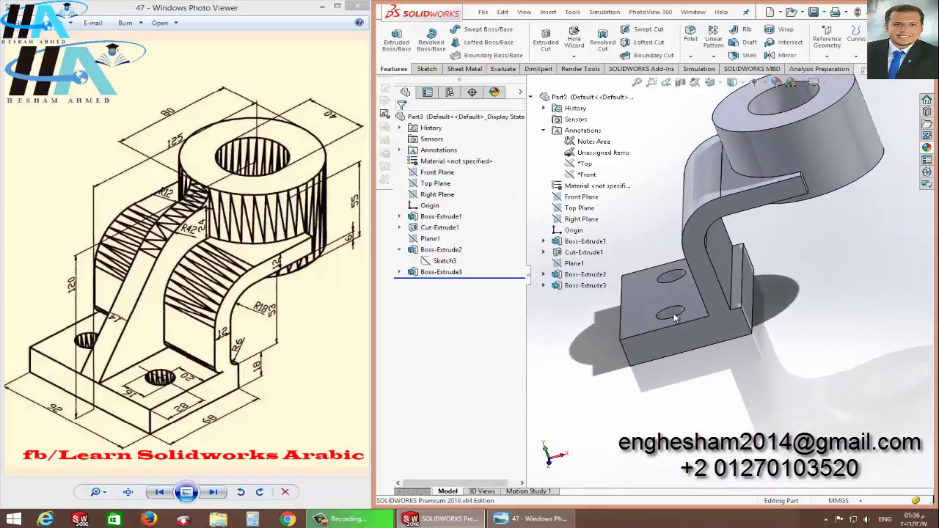
Round the edge where the arm meets the base plate with a 6 mm fillet.
{"action": "left_click", "coordinate": [664, 297]}
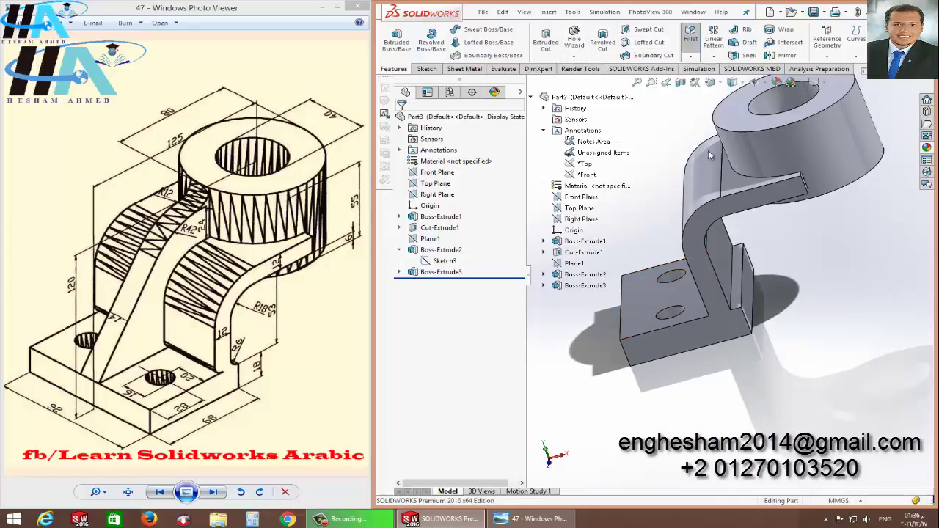
{"action": "left_click", "coordinate": [694, 41]}
{"action": "left_click", "coordinate": [733, 302]}
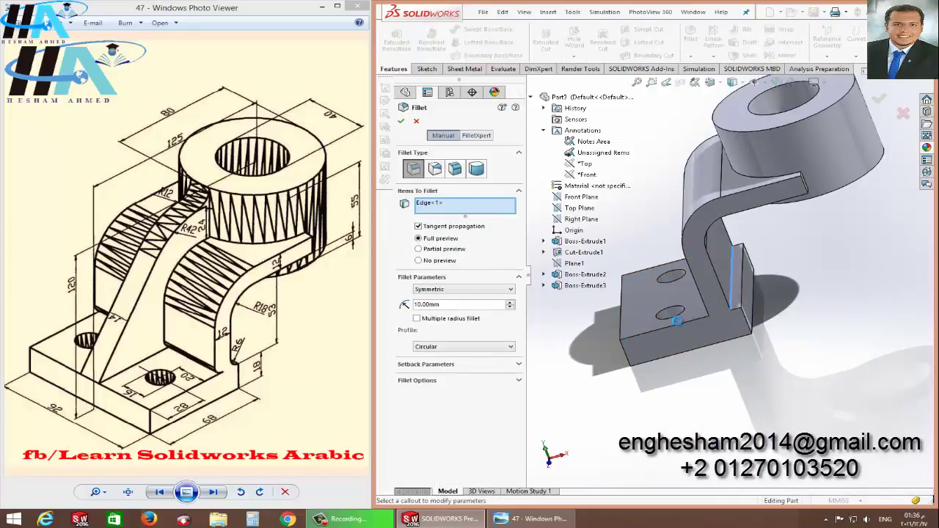
{"action": "type", "text": "6"}
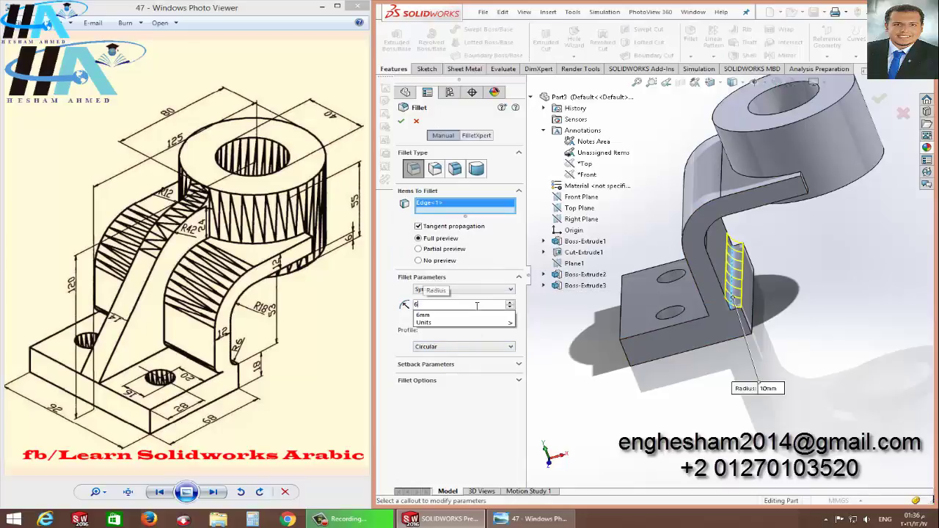
{"action": "key", "text": "Return"}
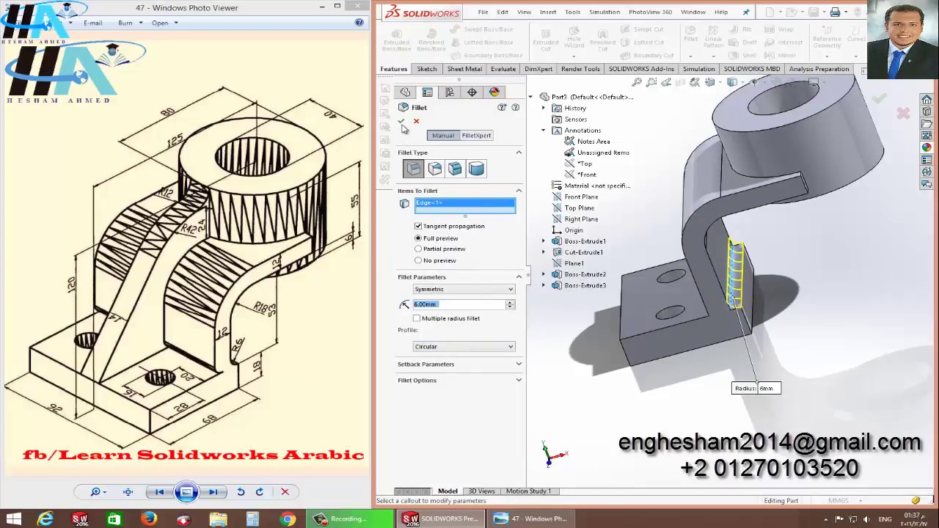
{"action": "key", "text": "Return"}
{"action": "mouse_move", "coordinate": [773, 370]}
{"action": "middle_mouse_down"}
{"action": "mouse_move", "coordinate": [781, 355]}
{"action": "mouse_move", "coordinate": [773, 364]}
{"action": "middle_mouse_up"}
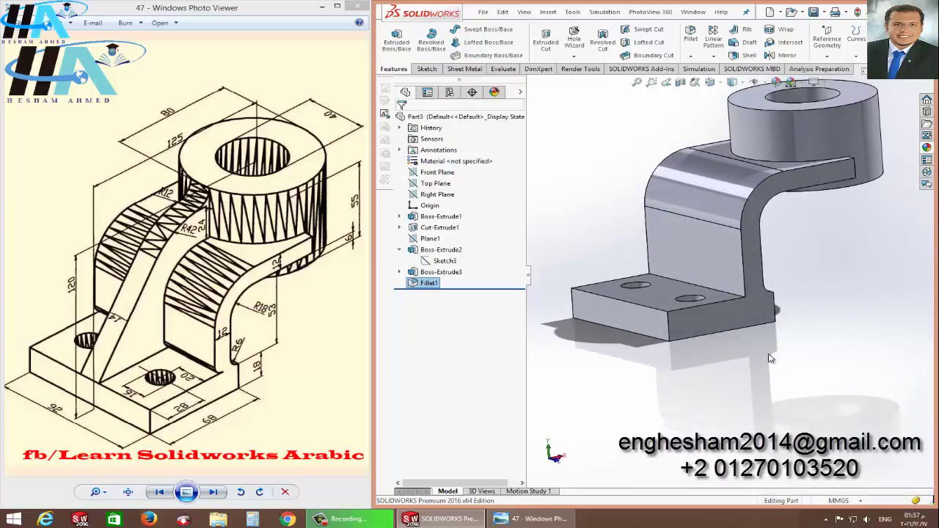
Cancel a second fillet attempt on the joint edge and return to the isometric view.
{"action": "left_click", "coordinate": [691, 35]}
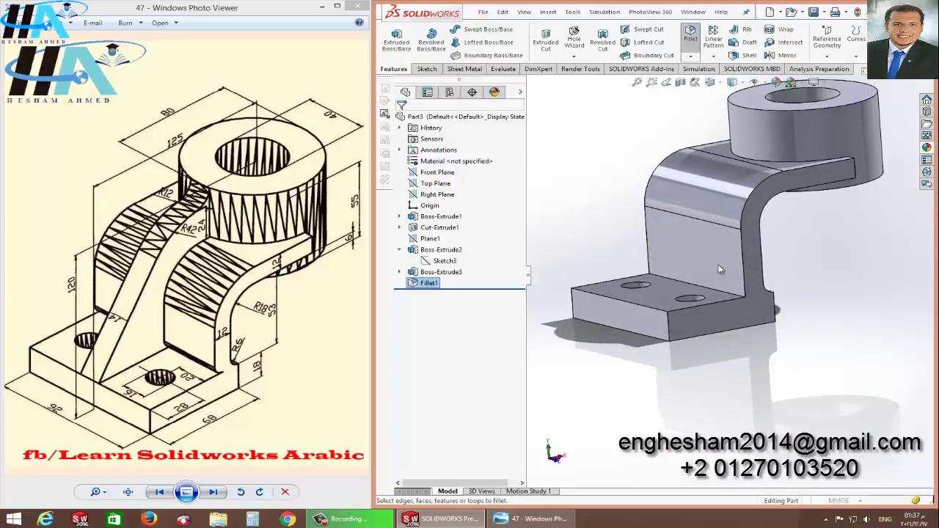
{"action": "left_click", "coordinate": [729, 296]}
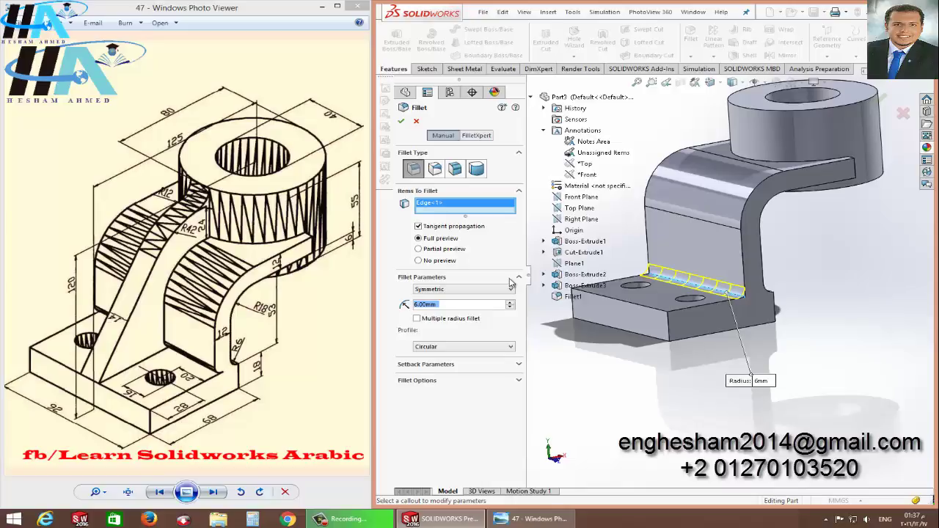
{"action": "left_click", "coordinate": [402, 121]}
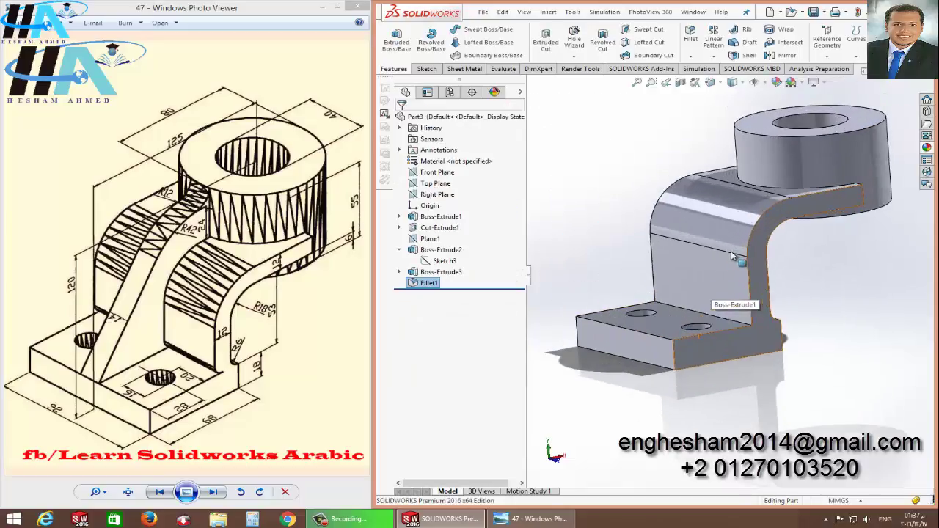
{"action": "key", "text": "ctrl+7"}
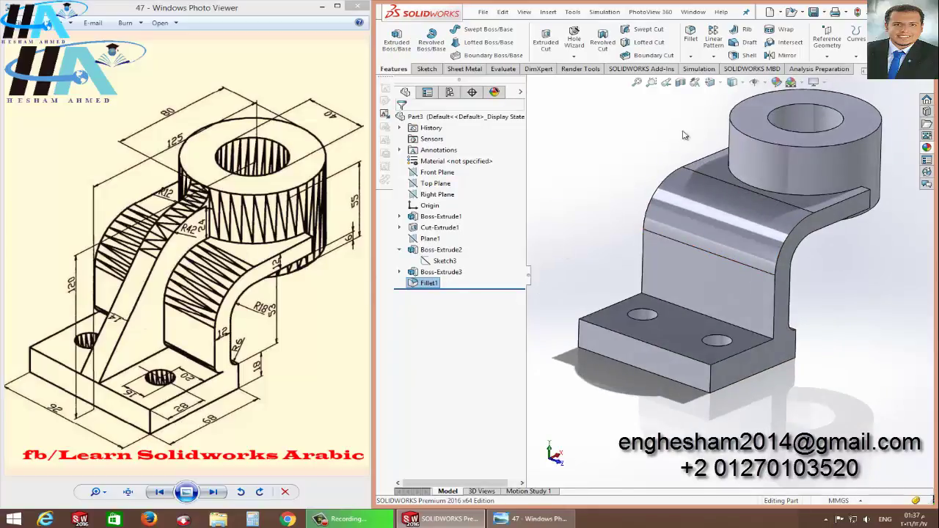
Create reference Plane2 midway between the bracket's right and left side faces.
{"action": "left_click", "coordinate": [841, 49]}
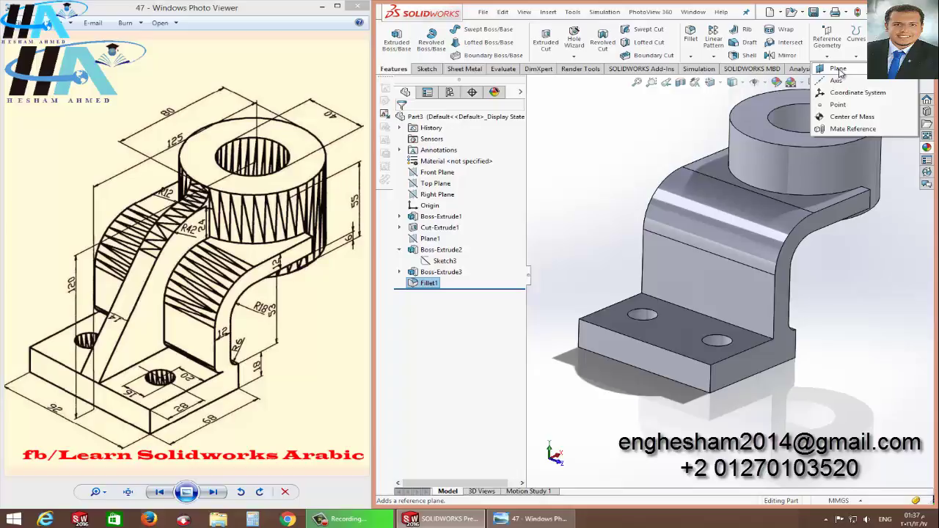
{"action": "left_click", "coordinate": [838, 69]}
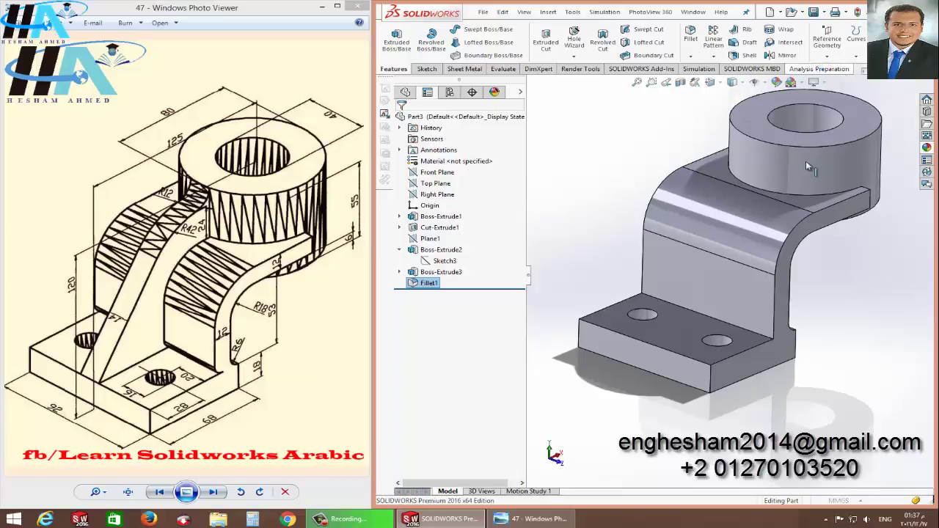
{"action": "left_click", "coordinate": [784, 323]}
{"action": "mouse_move", "coordinate": [783, 323]}
{"action": "middle_mouse_down"}
{"action": "mouse_move", "coordinate": [722, 314]}
{"action": "mouse_move", "coordinate": [778, 340]}
{"action": "middle_mouse_up"}
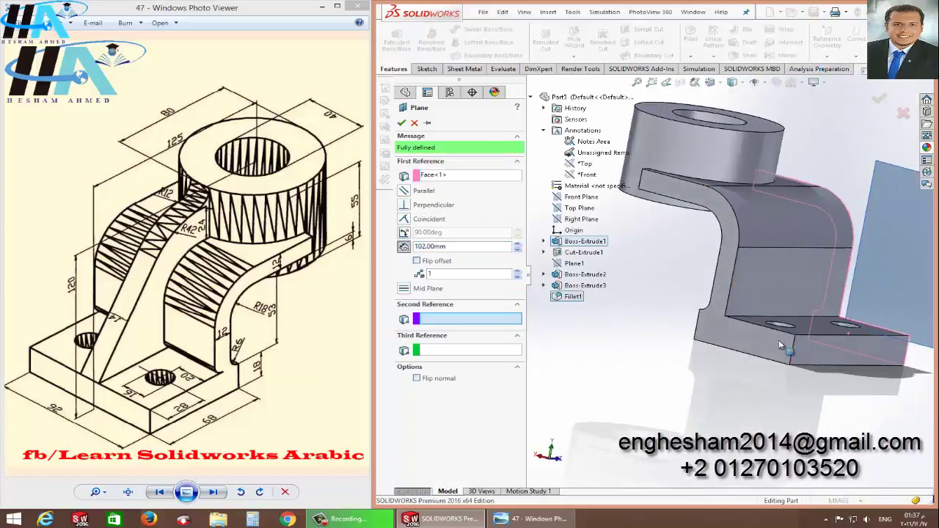
{"action": "left_click", "coordinate": [733, 342]}
{"action": "left_click", "coordinate": [402, 123]}
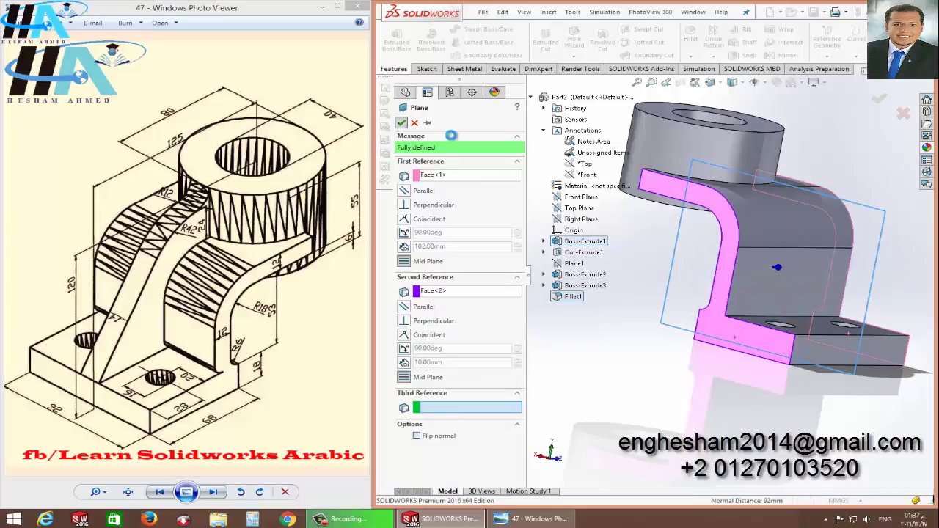
Start a new sketch, Sketch5, on Plane2.
{"action": "mouse_move", "coordinate": [734, 242]}
{"action": "middle_mouse_down"}
{"action": "mouse_move", "coordinate": [587, 216]}
{"action": "mouse_move", "coordinate": [620, 206]}
{"action": "middle_mouse_up"}
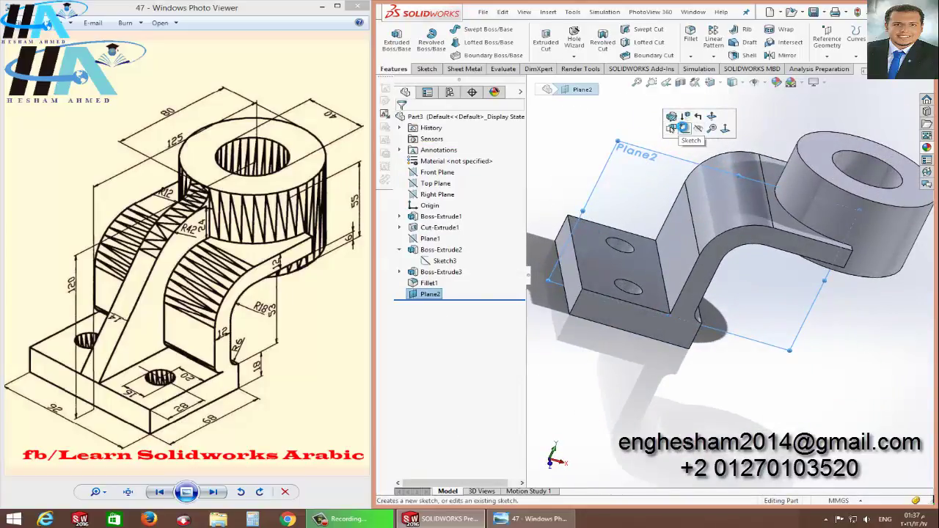
{"action": "left_click", "coordinate": [678, 132]}
{"action": "key", "text": "space"}
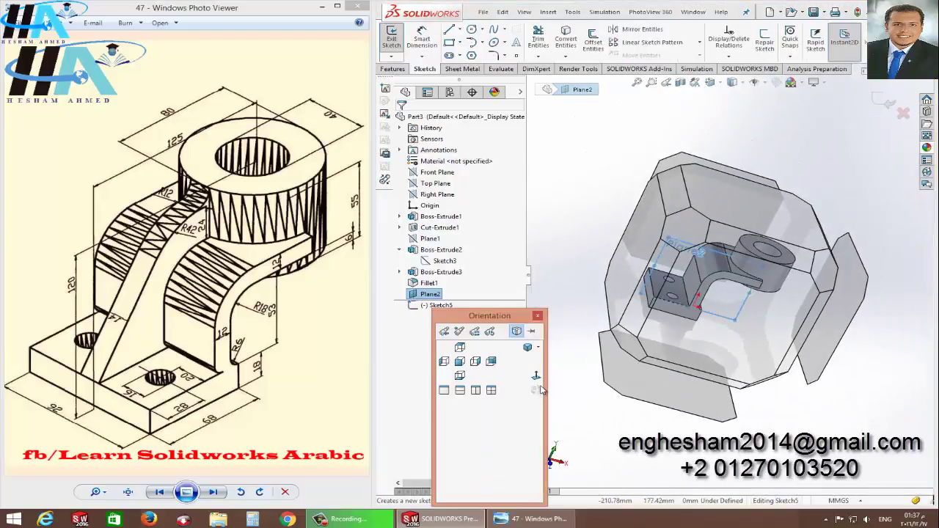
Viewing Plane2 head-on, draw a sloped line from the base plate's left corner chaining into two tangent arcs at the boss.
{"action": "left_click", "coordinate": [535, 376]}
{"action": "left_click", "coordinate": [536, 376]}
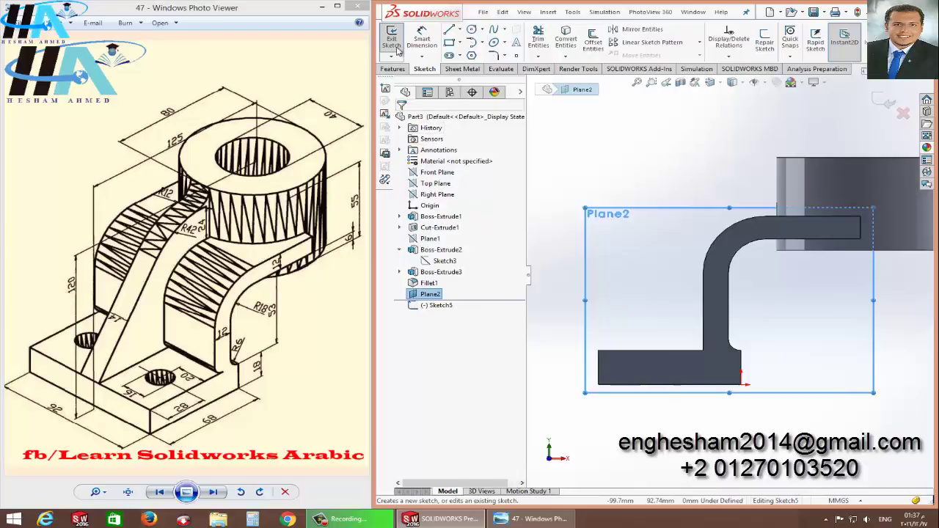
{"action": "left_click", "coordinate": [449, 29]}
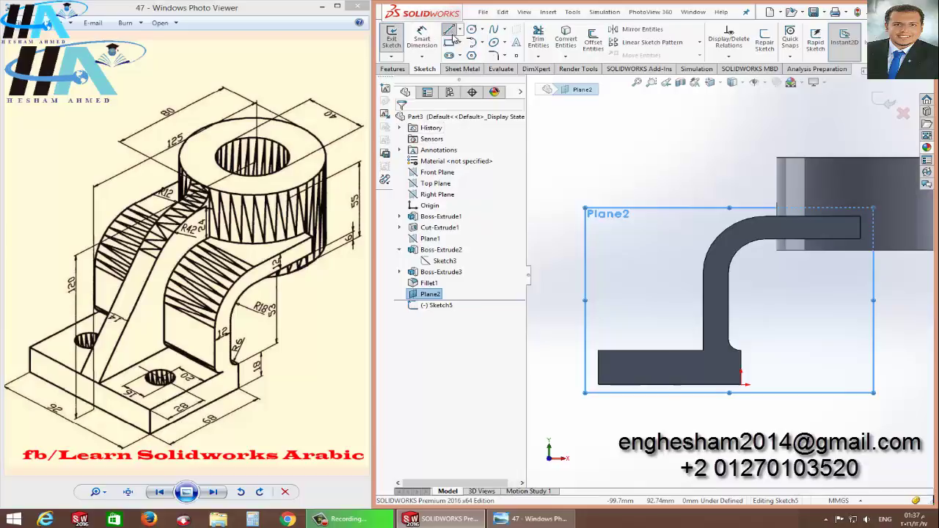
{"action": "left_click", "coordinate": [599, 351]}
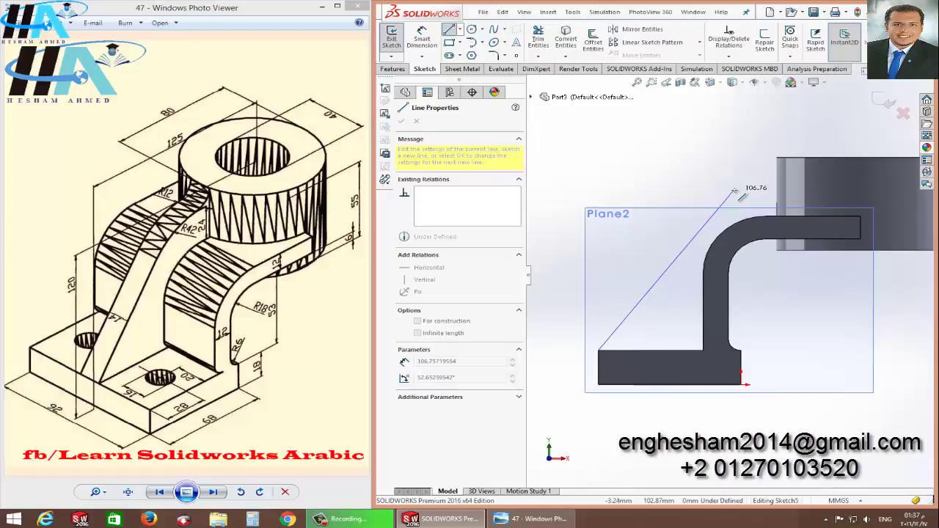
{"action": "left_click", "coordinate": [734, 191]}
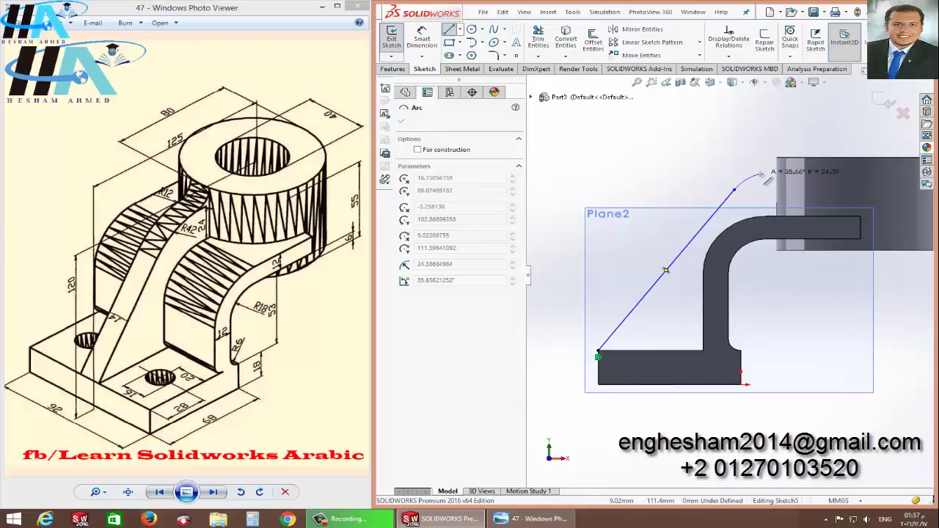
{"action": "left_click", "coordinate": [762, 174]}
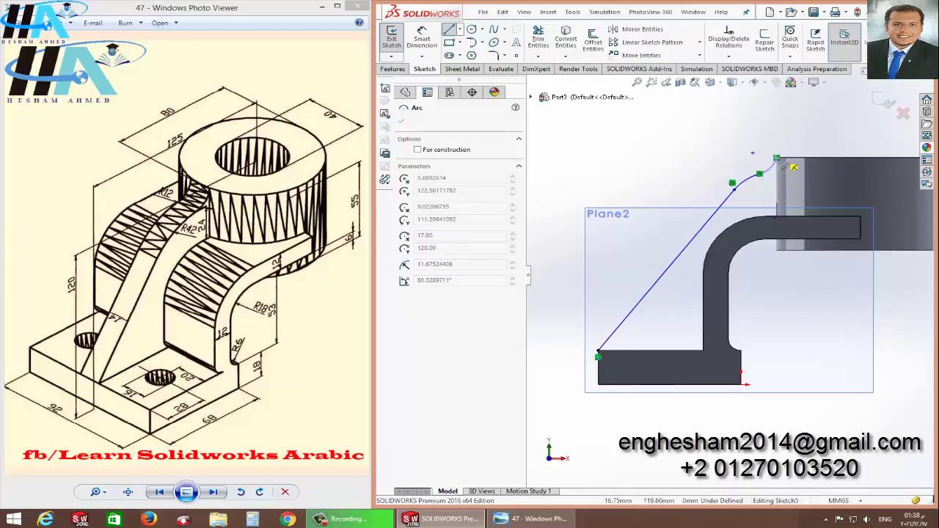
{"action": "left_click", "coordinate": [777, 157]}
{"action": "key", "text": "Escape"}
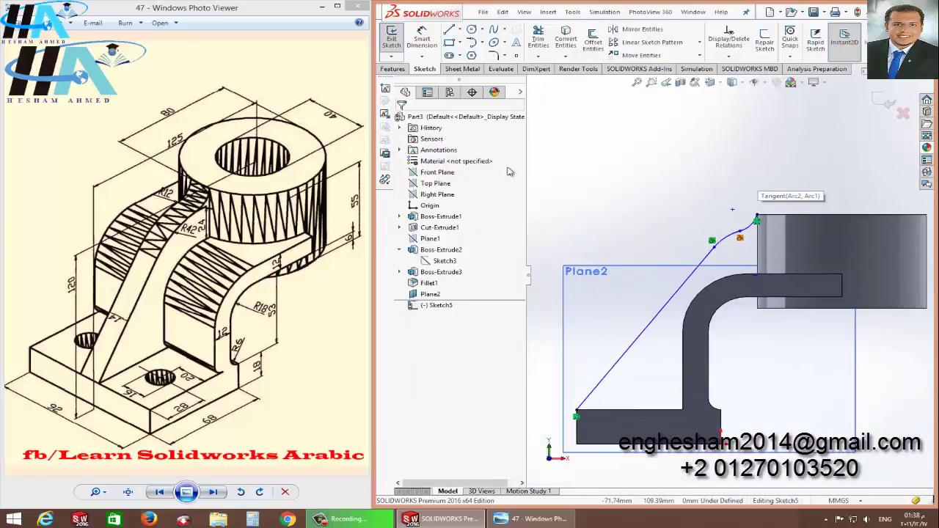
Dimension the larger rib arc to R42 and the smaller arc to R12.
{"action": "key", "text": "d"}
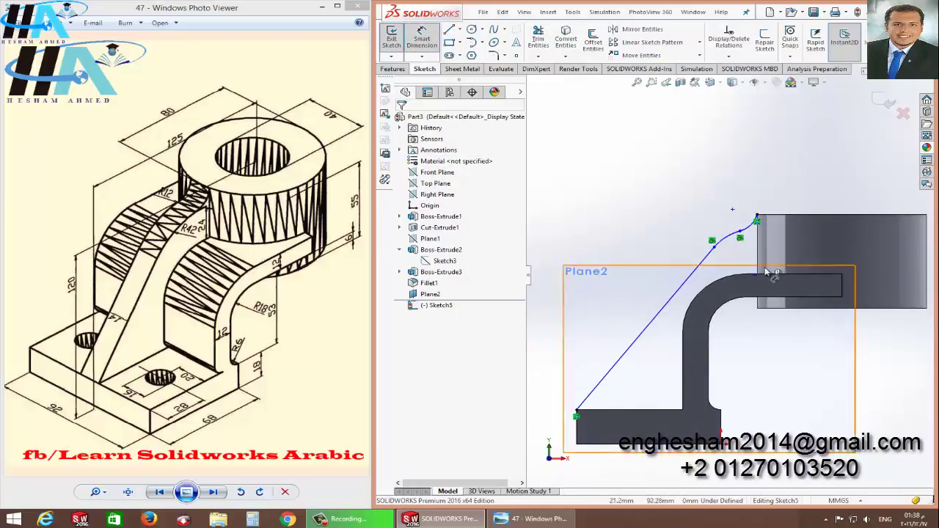
{"action": "scroll", "coordinate": [763, 270], "scroll_direction": "down", "scroll_amount": 1}
{"action": "scroll", "coordinate": [715, 250], "scroll_direction": "down", "scroll_amount": 1}
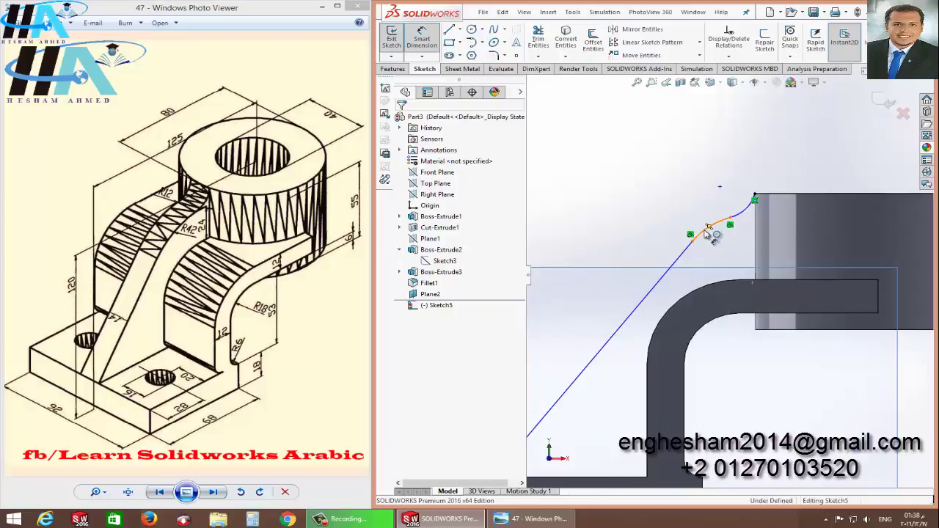
{"action": "left_click", "coordinate": [710, 228]}
{"action": "left_click", "coordinate": [686, 218]}
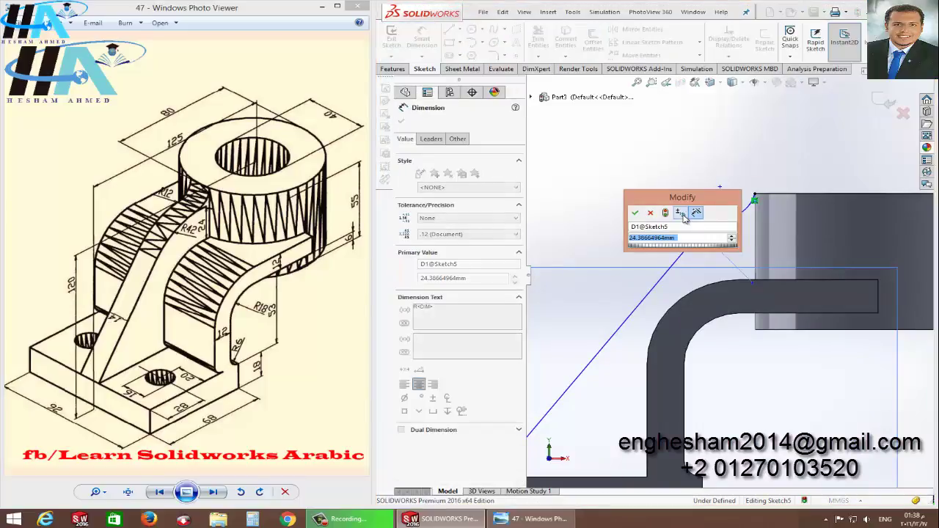
{"action": "type", "text": "4"}
{"action": "key", "text": "Return"}
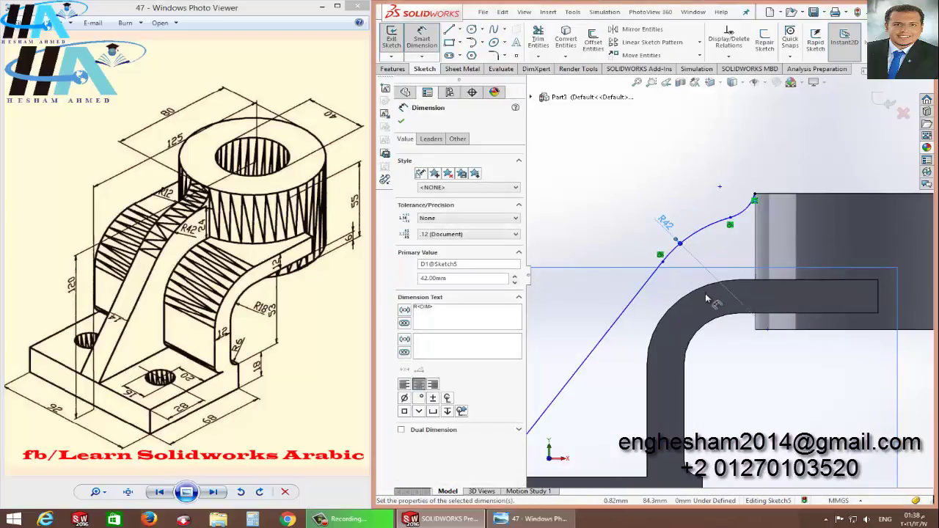
{"action": "left_click", "coordinate": [744, 212]}
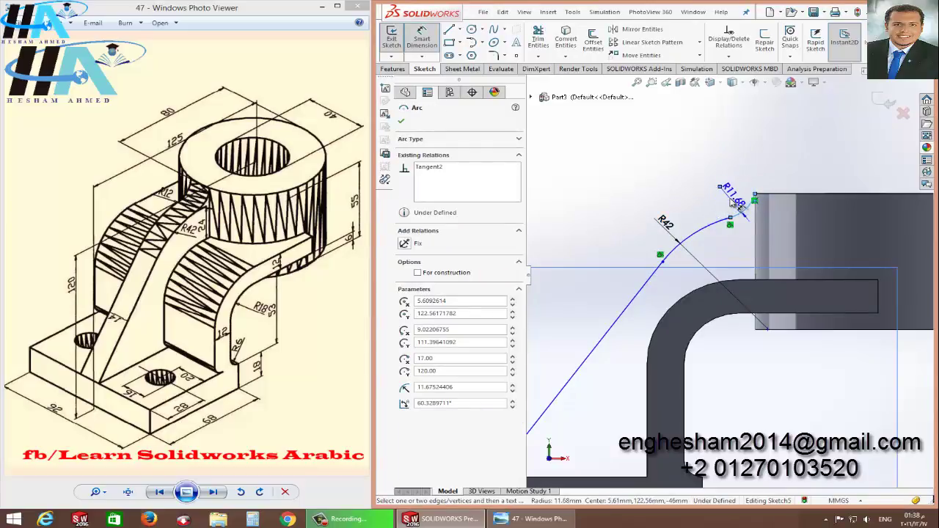
{"action": "left_click", "coordinate": [726, 206]}
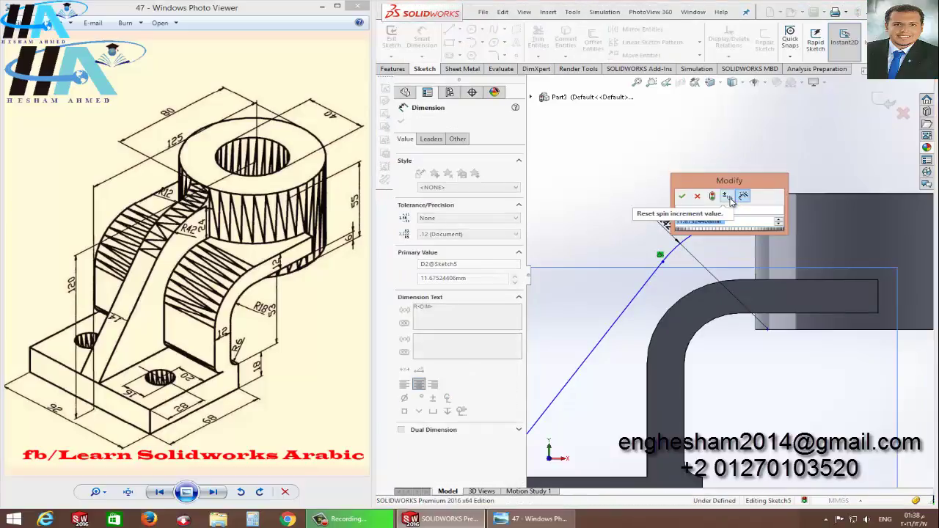
{"action": "type", "text": "12"}
{"action": "key", "text": "Return"}
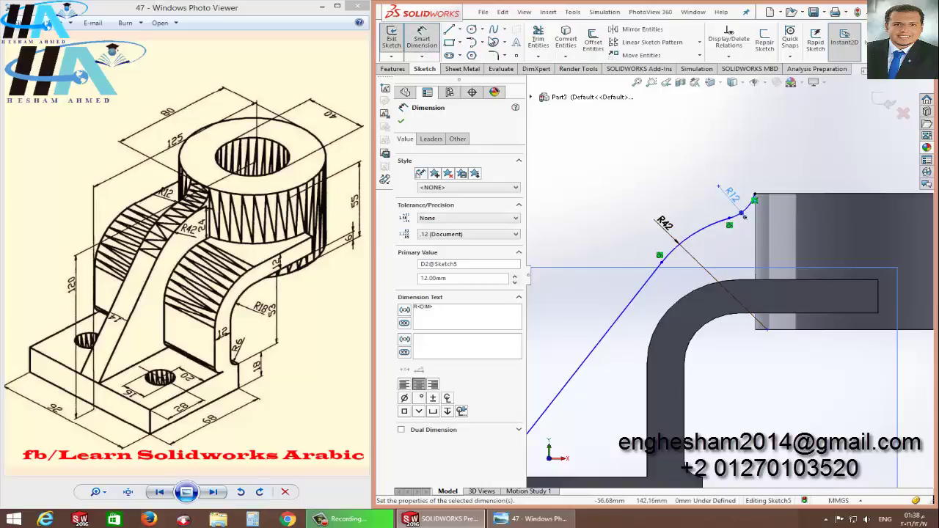
Add a 24 mm vertical distance from the arm's top edge to the arc's end point.
{"action": "left_click", "coordinate": [753, 280]}
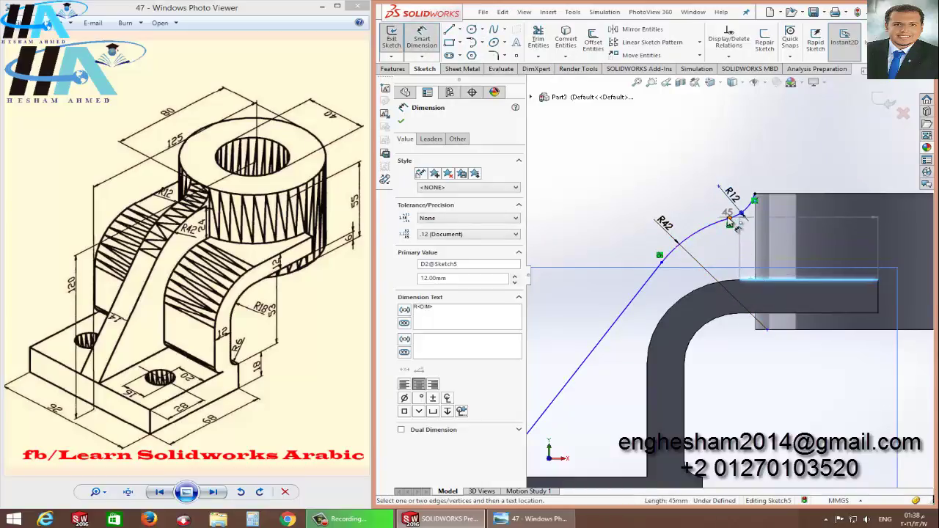
{"action": "left_click", "coordinate": [730, 219]}
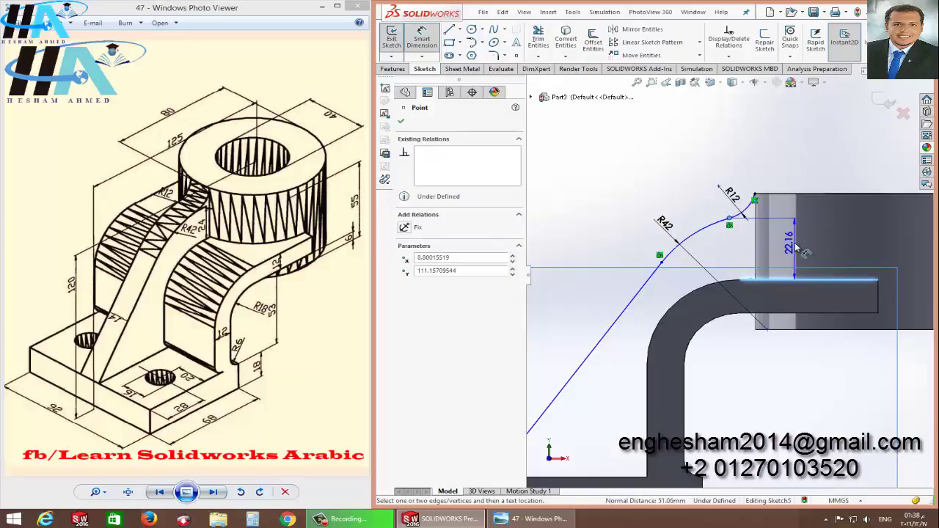
{"action": "left_click", "coordinate": [794, 247]}
{"action": "type", "text": "24"}
{"action": "key", "text": "Return"}
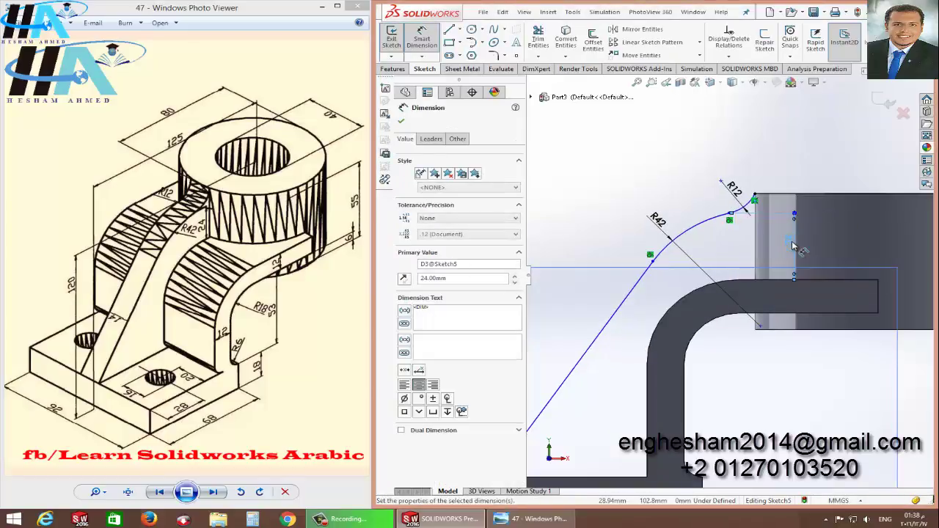
{"action": "scroll", "coordinate": [734, 276], "scroll_direction": "up", "scroll_amount": 3}
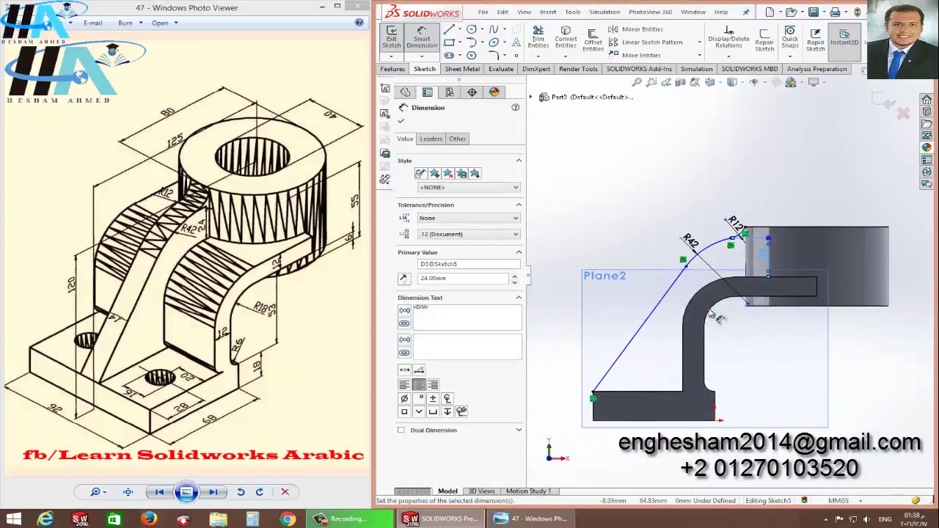
{"action": "key", "text": "Escape"}
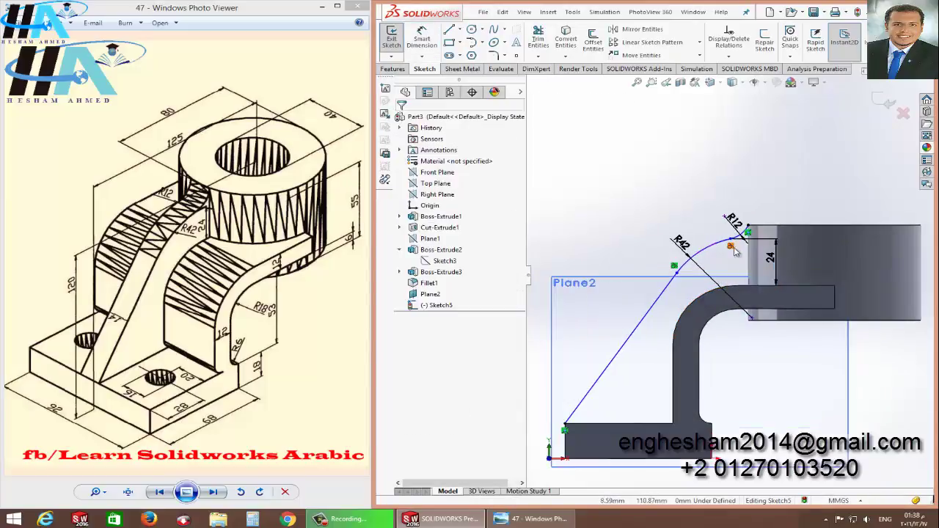
{"action": "scroll", "coordinate": [725, 233], "scroll_direction": "down", "scroll_amount": 2}
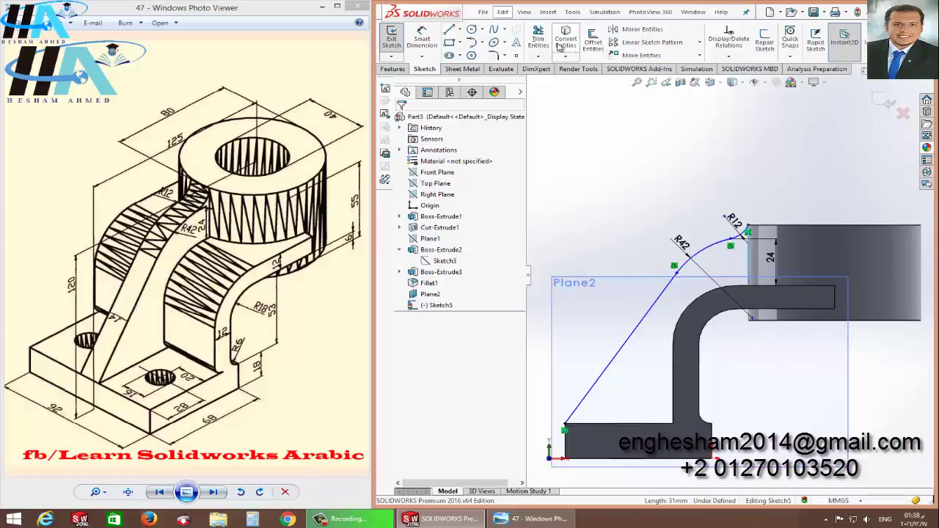
Convert the edges of the bracket's side profile face into Sketch5 entities.
{"action": "left_click", "coordinate": [559, 47]}
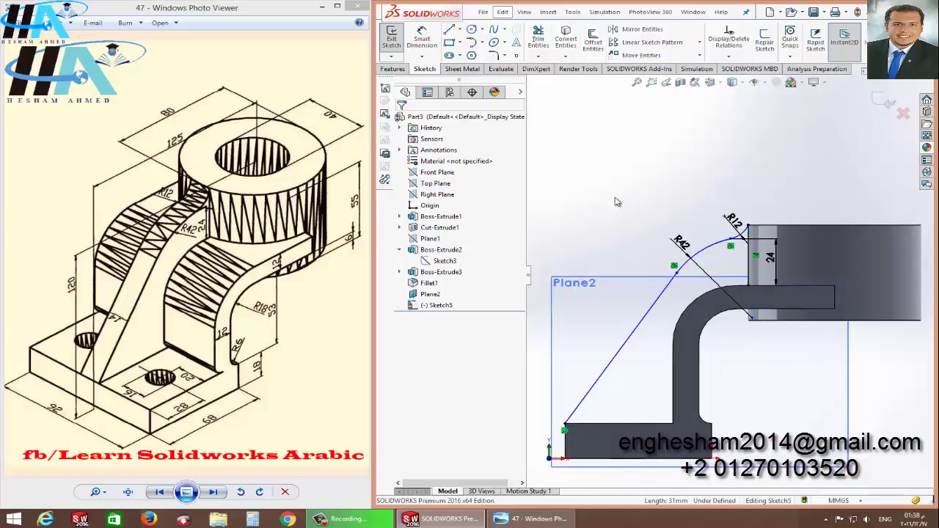
{"action": "left_click", "coordinate": [689, 337]}
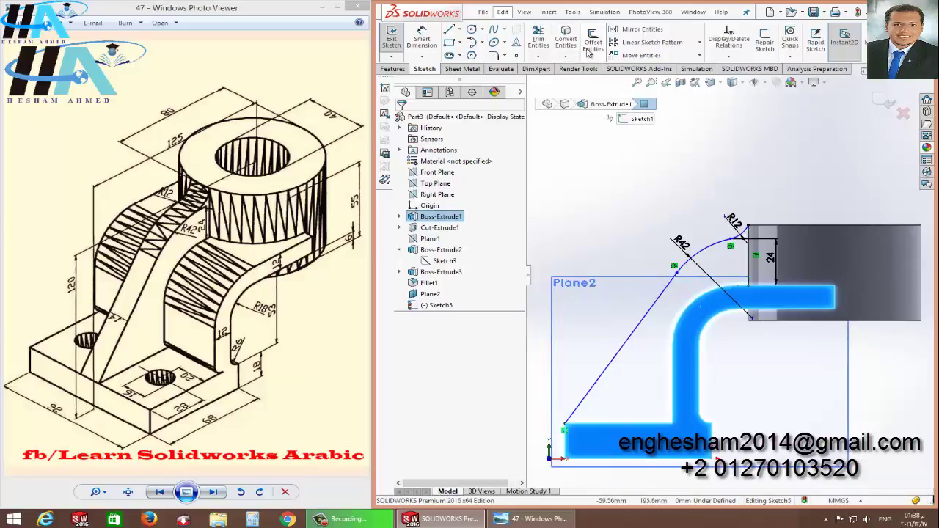
{"action": "left_click", "coordinate": [566, 45]}
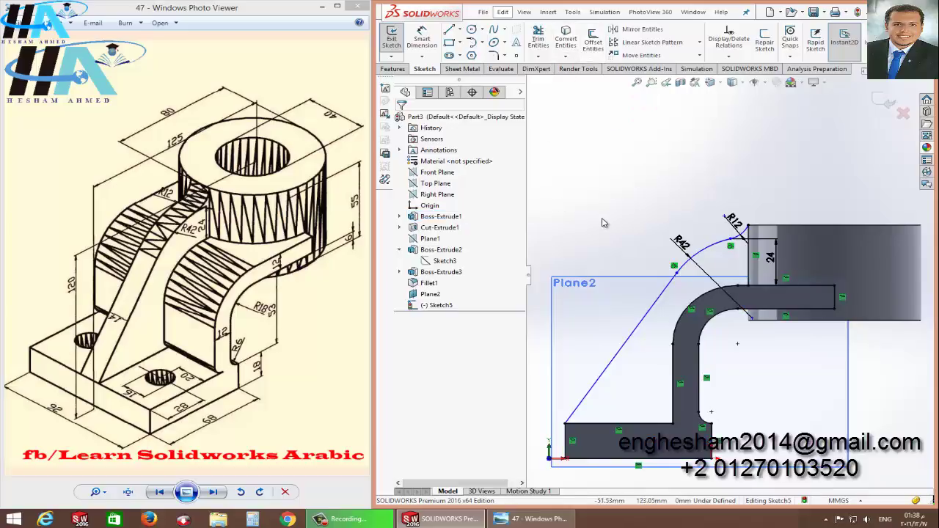
{"action": "left_click", "coordinate": [537, 35]}
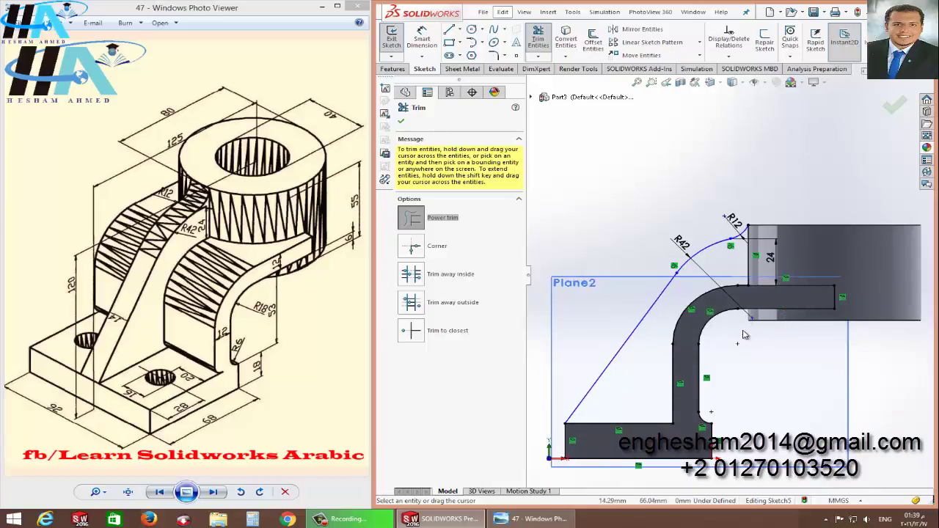
Restart Trim Entities and return to a face-on view of the Plane2 sketch.
{"action": "key", "text": "Escape"}
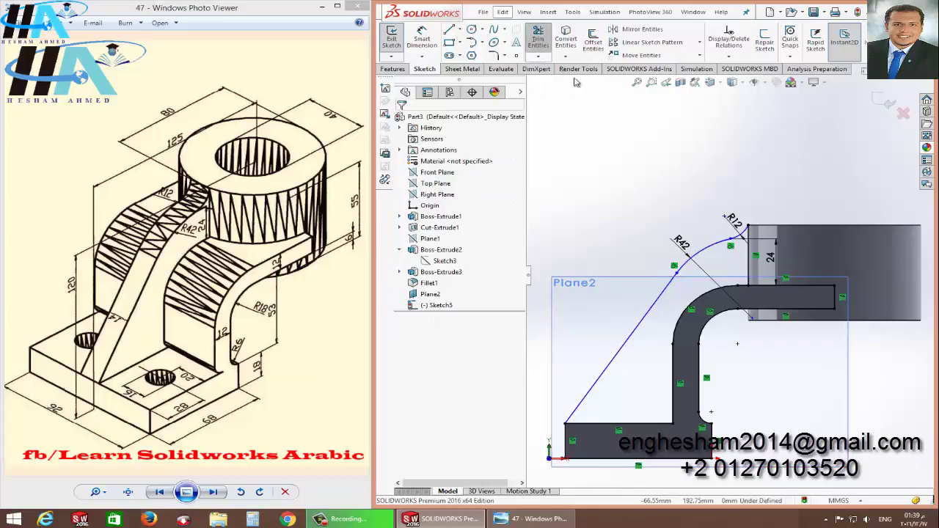
{"action": "left_click", "coordinate": [538, 37]}
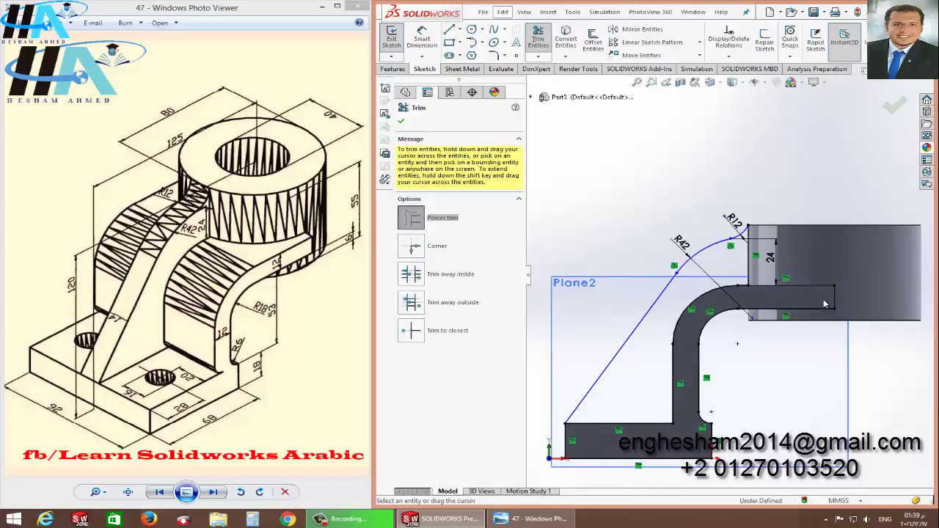
{"action": "scroll", "coordinate": [759, 338], "scroll_direction": "down", "scroll_amount": 2}
{"action": "scroll", "coordinate": [756, 317], "scroll_direction": "up", "scroll_amount": 1}
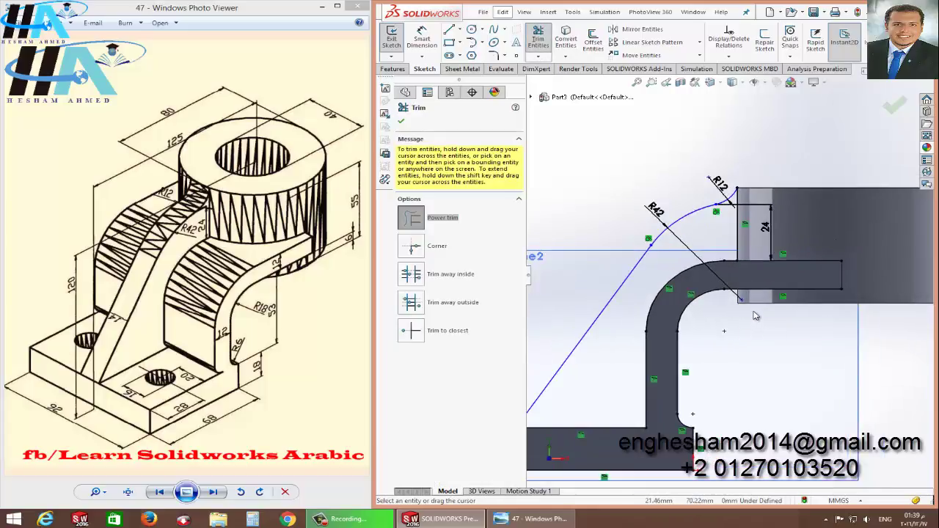
{"action": "middle_click_drag", "start_coordinate": [756, 316], "coordinate": [756, 316]}
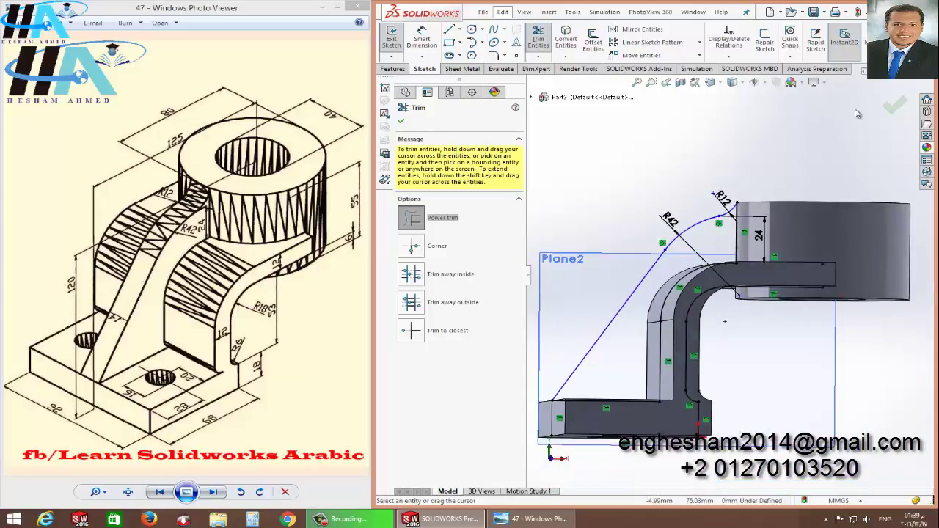
{"action": "key", "text": "ctrl+8"}
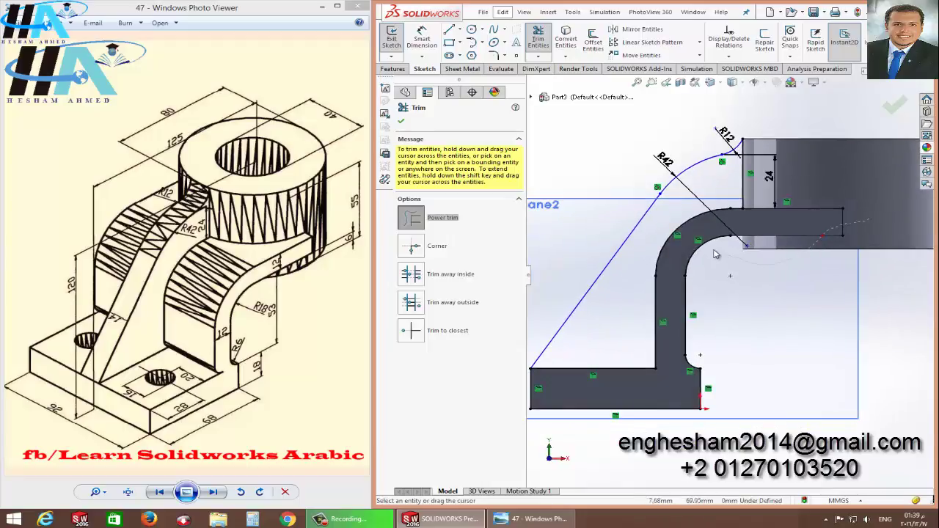
Power-trim the inner arc and bottom edge segments from the sketch, then check it face-on.
{"action": "left_click_drag", "start_coordinate": [716, 254], "coordinate": [683, 314]}
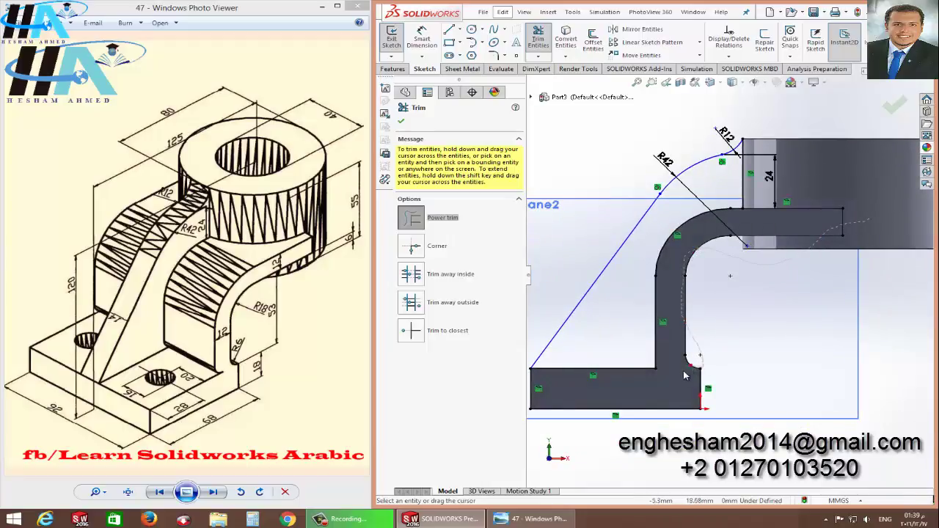
{"action": "left_click_drag", "start_coordinate": [683, 419], "coordinate": [569, 403]}
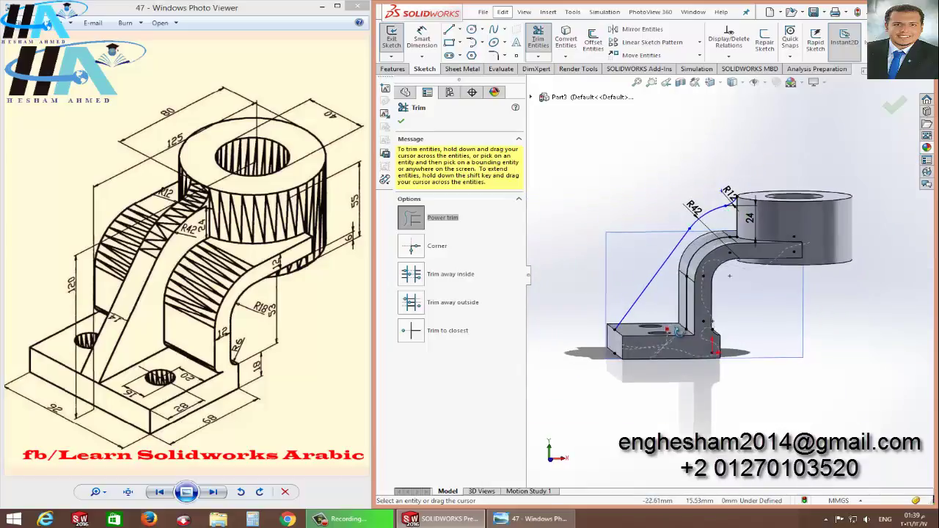
{"action": "middle_click_drag", "start_coordinate": [669, 332], "coordinate": [689, 353]}
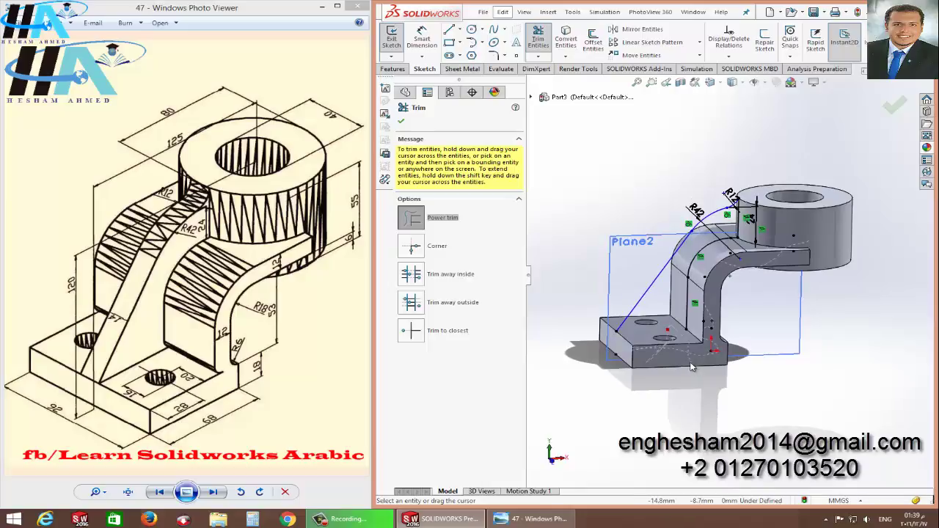
{"action": "key", "text": "Escape"}
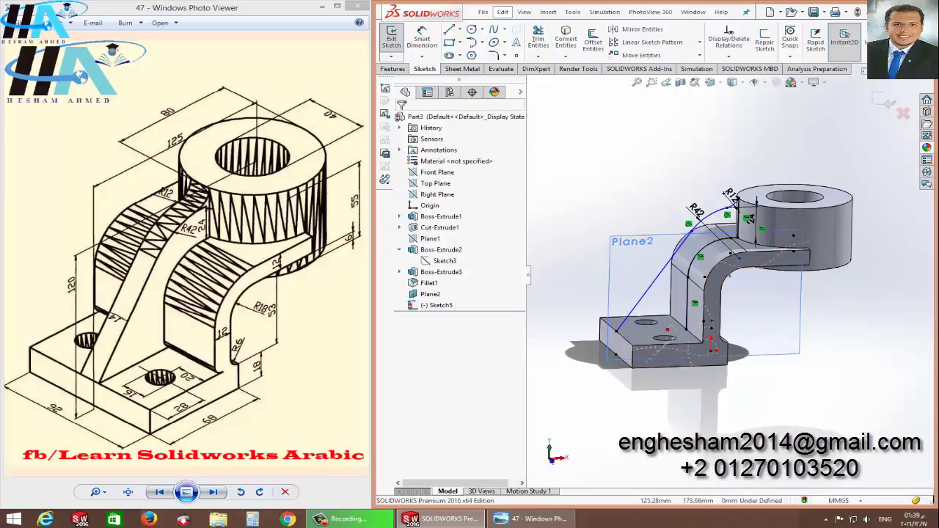
{"action": "key", "text": "ctrl+8"}
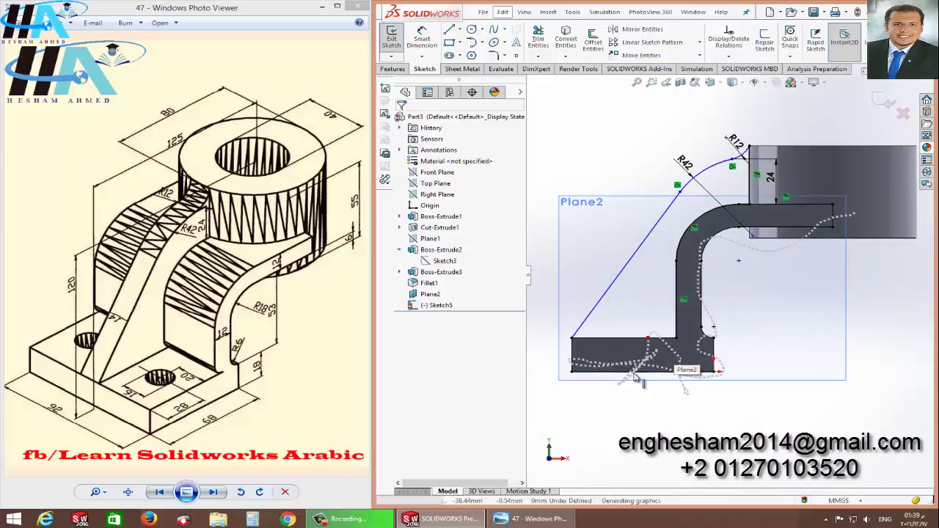
{"action": "left_click", "coordinate": [635, 369]}
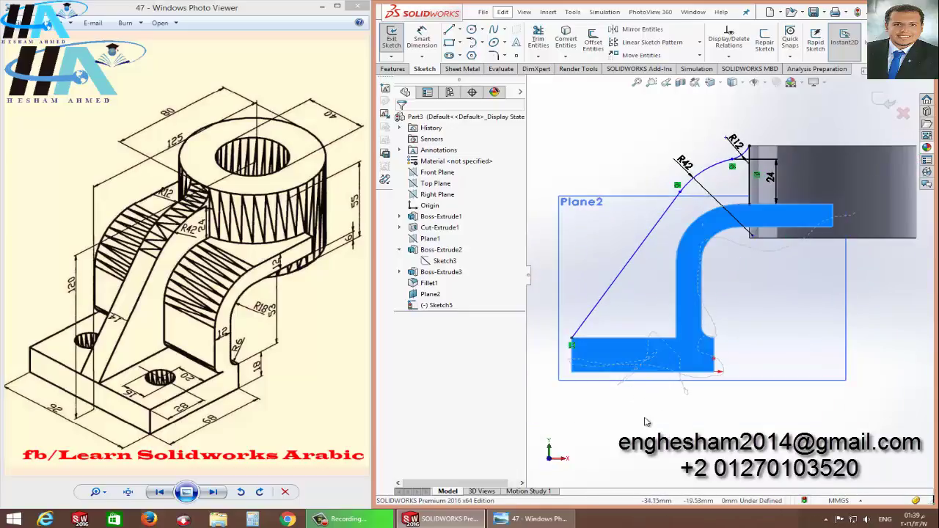
{"action": "mouse_move", "coordinate": [637, 399]}
{"action": "middle_mouse_down"}
{"action": "mouse_move", "coordinate": [648, 406]}
{"action": "mouse_move", "coordinate": [650, 398]}
{"action": "middle_mouse_up"}
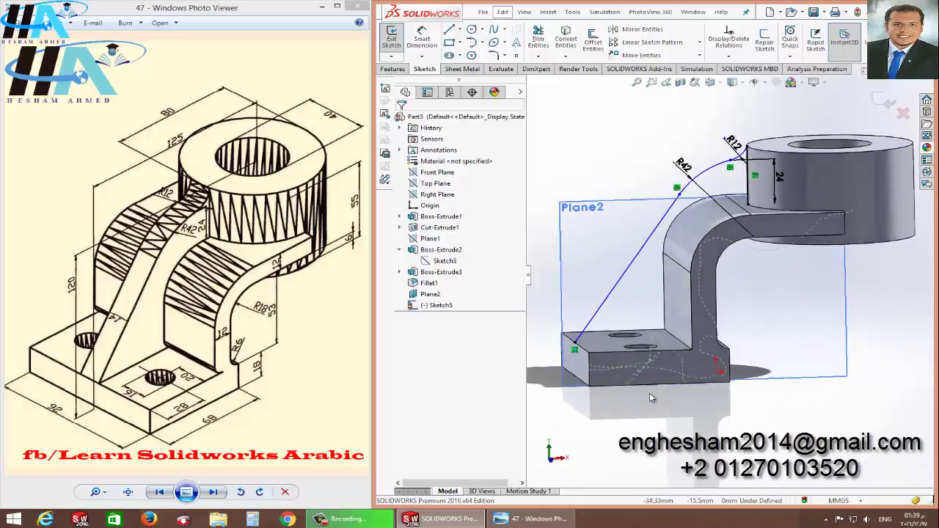
{"action": "key", "text": "ctrl+8"}
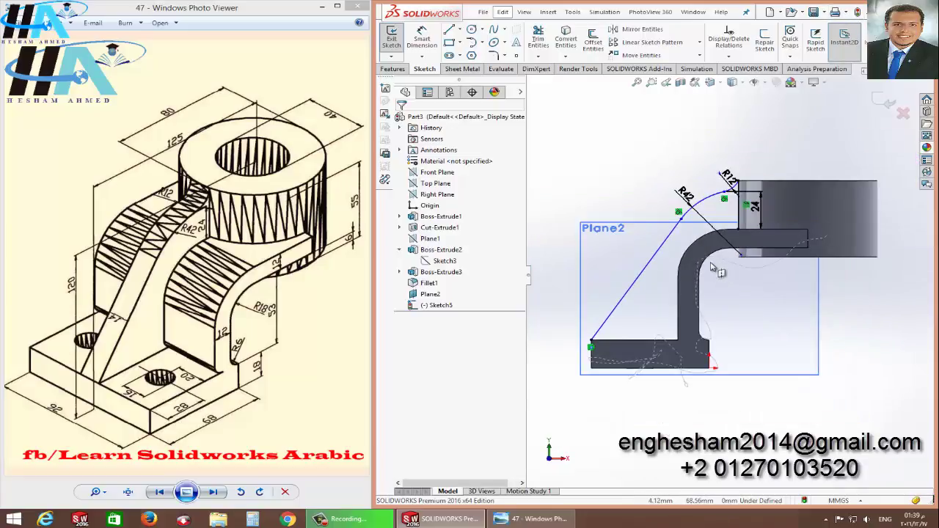
Convert the Boss-Extrude1 face edges into Sketch5, trim the arm-end, inner vertical and corner lines, and exit.
{"action": "left_click", "coordinate": [697, 275]}
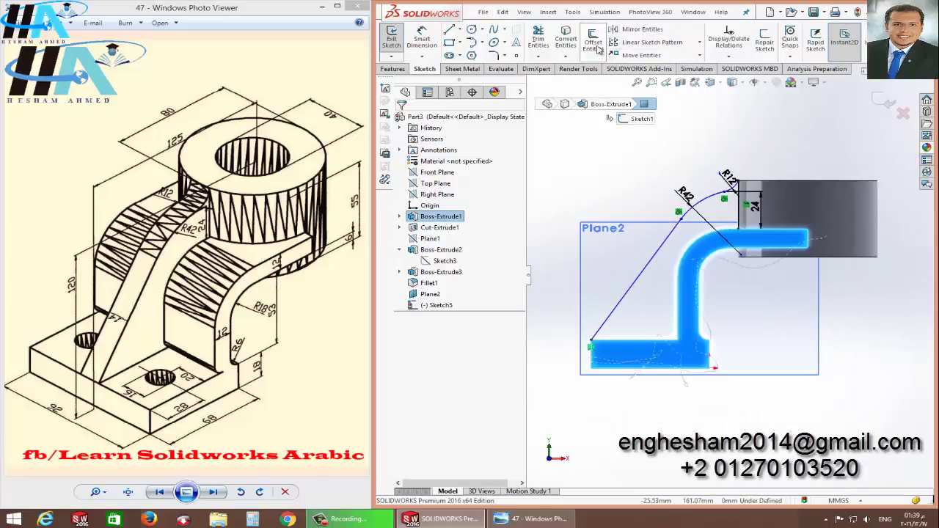
{"action": "left_click", "coordinate": [565, 38]}
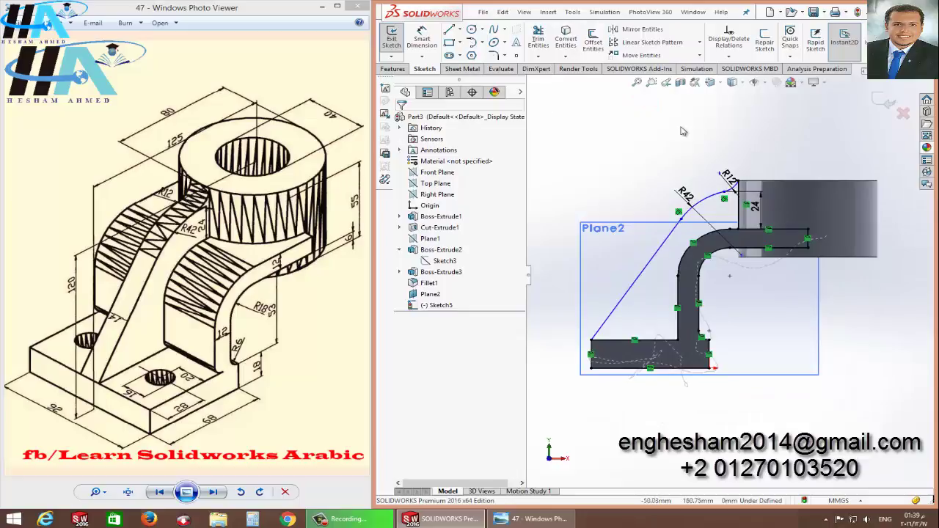
{"action": "left_click", "coordinate": [537, 40]}
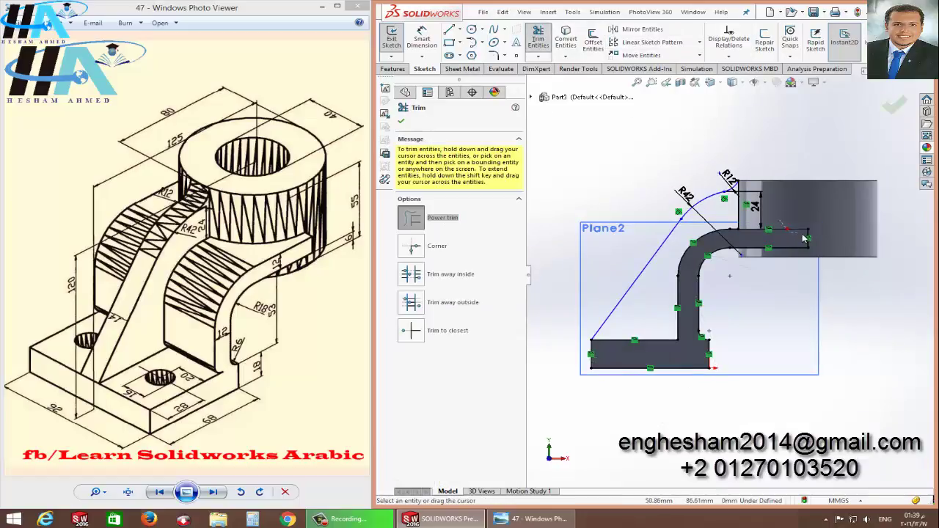
{"action": "mouse_move", "coordinate": [804, 238]}
{"action": "left_mouse_down"}
{"action": "mouse_move", "coordinate": [827, 250]}
{"action": "mouse_move", "coordinate": [770, 248]}
{"action": "left_mouse_up"}
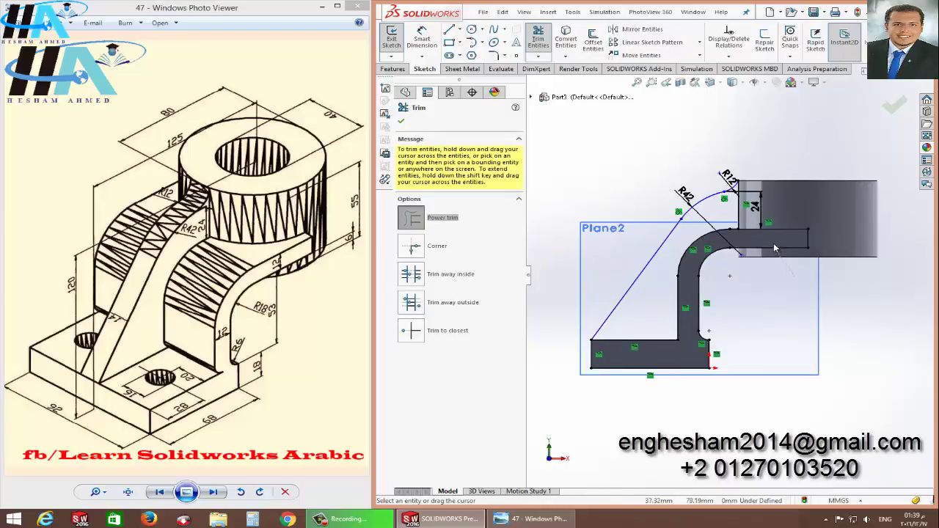
{"action": "mouse_move", "coordinate": [704, 270]}
{"action": "left_mouse_down"}
{"action": "mouse_move", "coordinate": [707, 342]}
{"action": "mouse_move", "coordinate": [719, 380]}
{"action": "mouse_move", "coordinate": [692, 361]}
{"action": "left_mouse_up"}
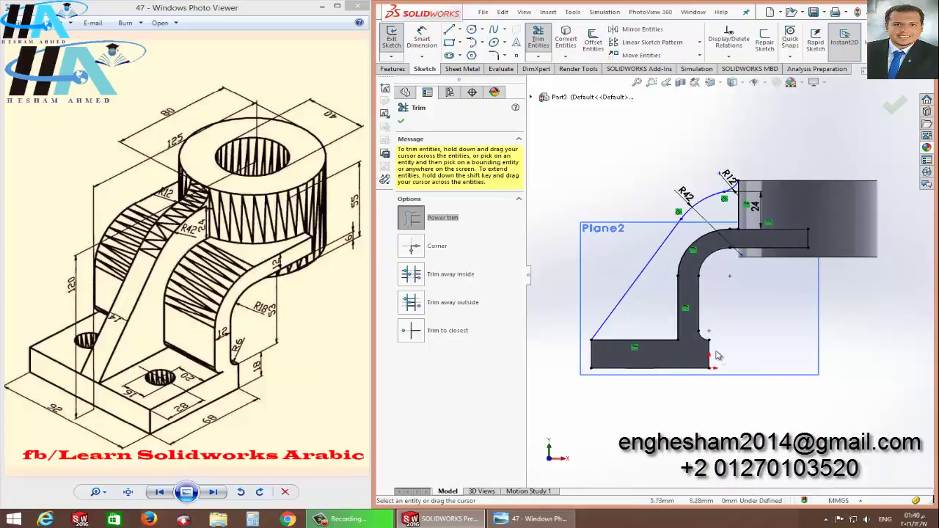
{"action": "left_click_drag", "start_coordinate": [716, 343], "coordinate": [713, 353]}
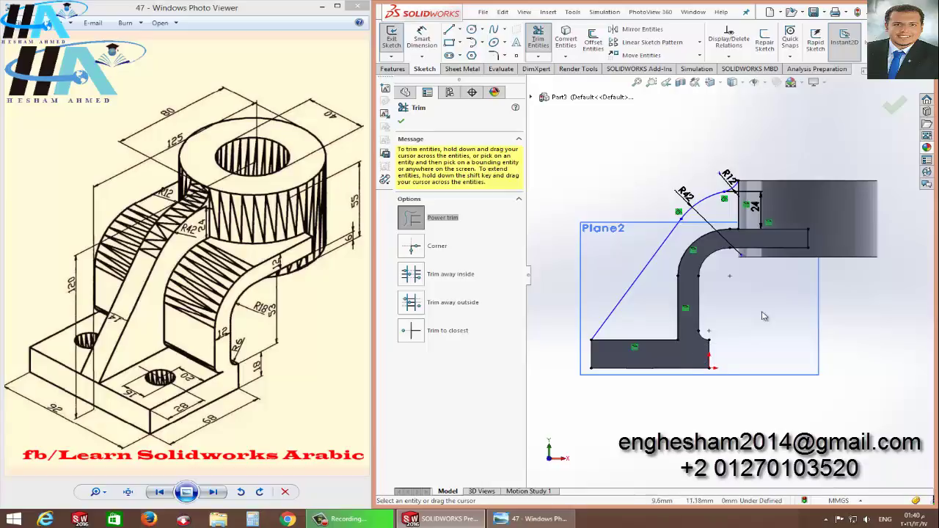
{"action": "middle_click_drag", "start_coordinate": [631, 264], "coordinate": [638, 283]}
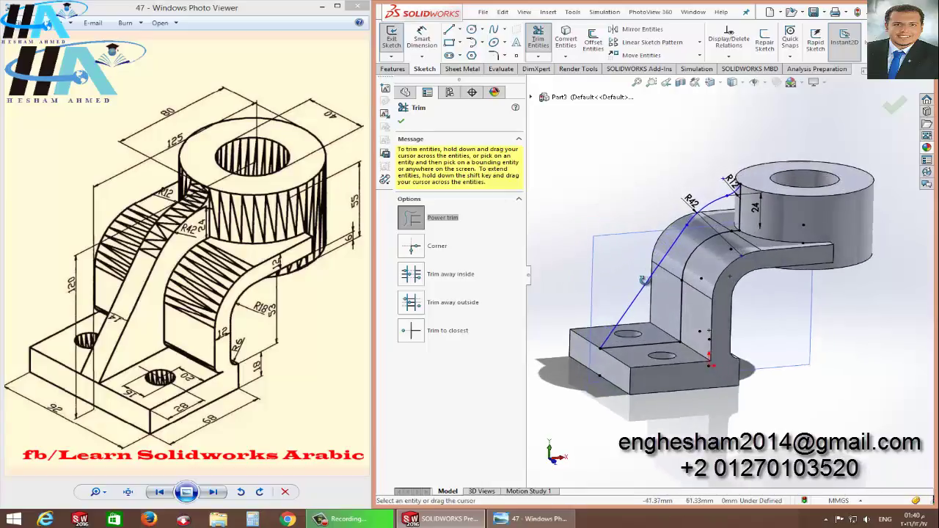
{"action": "left_click", "coordinate": [401, 121]}
{"action": "left_click", "coordinate": [392, 38]}
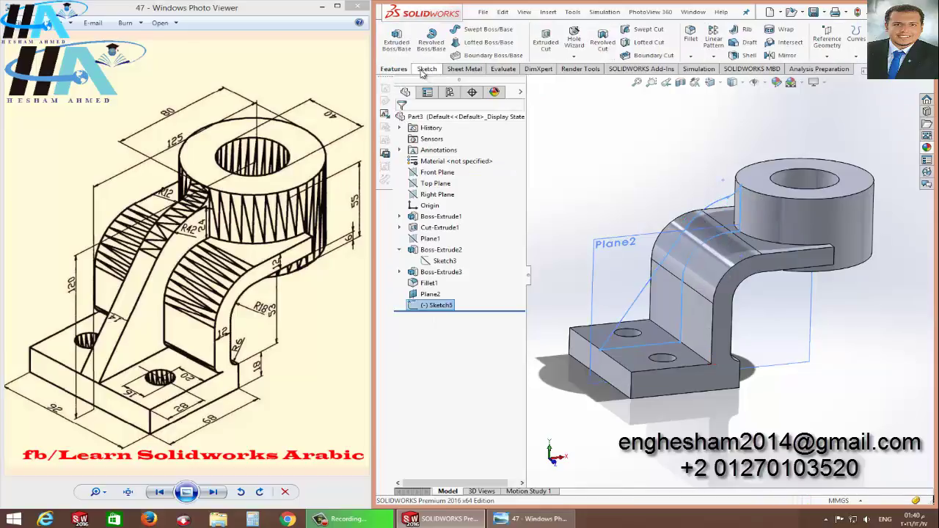
Extrude Sketch5 Mid Plane to 14 mm as a separate, unmerged rib body.
{"action": "left_click", "coordinate": [397, 39]}
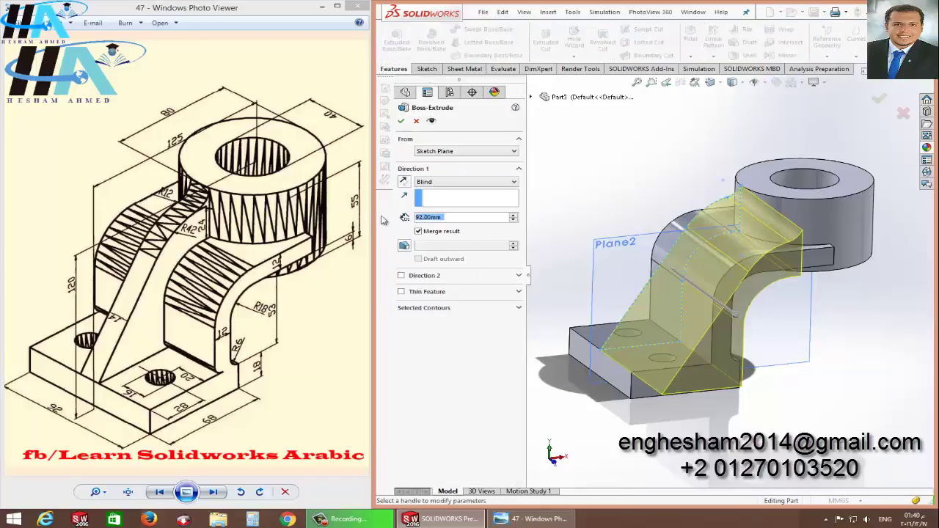
{"action": "left_click", "coordinate": [435, 183]}
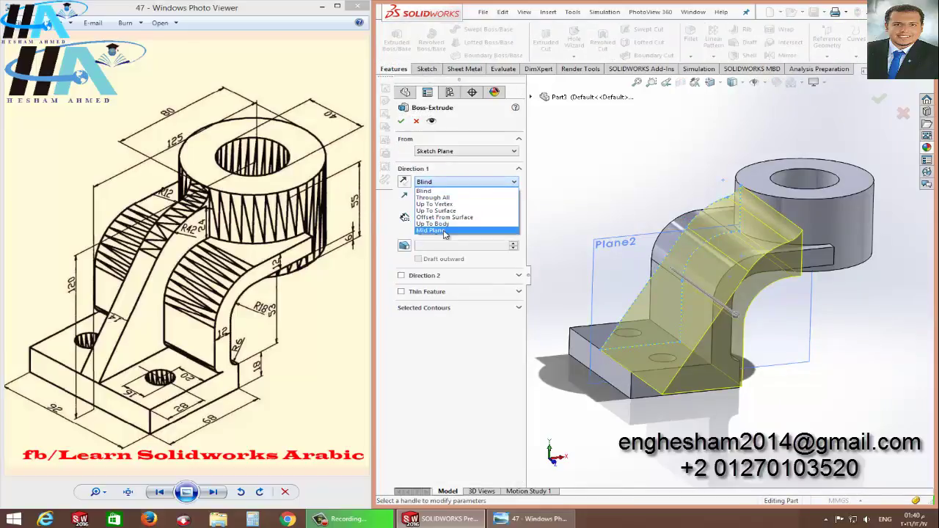
{"action": "left_click", "coordinate": [445, 222]}
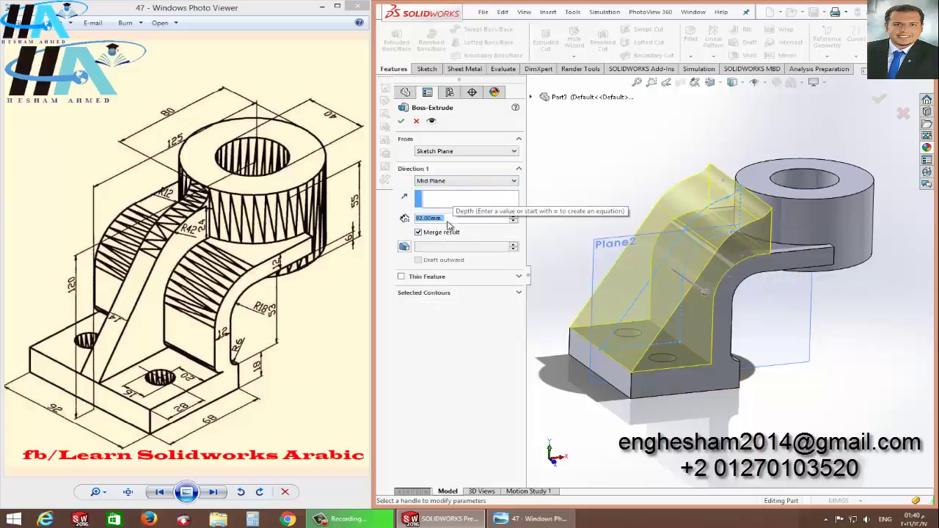
{"action": "type", "text": "14"}
{"action": "key", "text": "Return"}
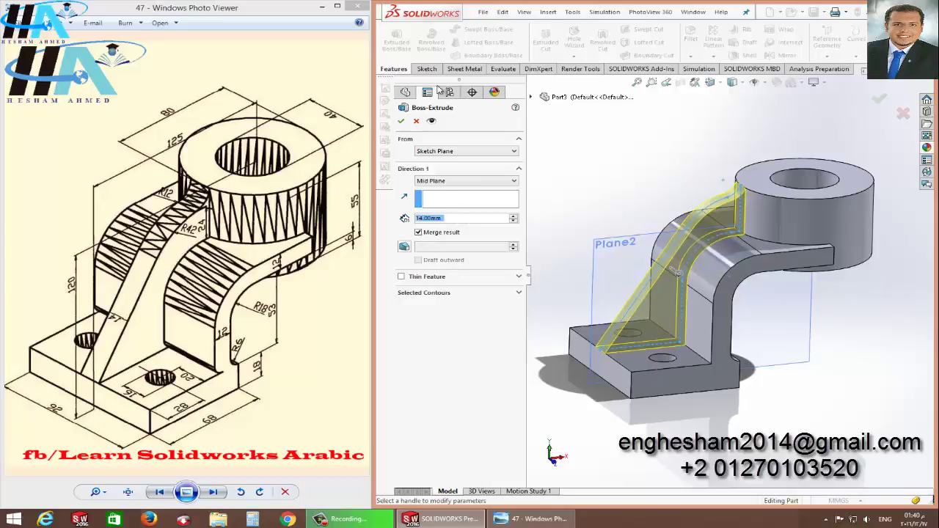
{"action": "left_click", "coordinate": [402, 122]}
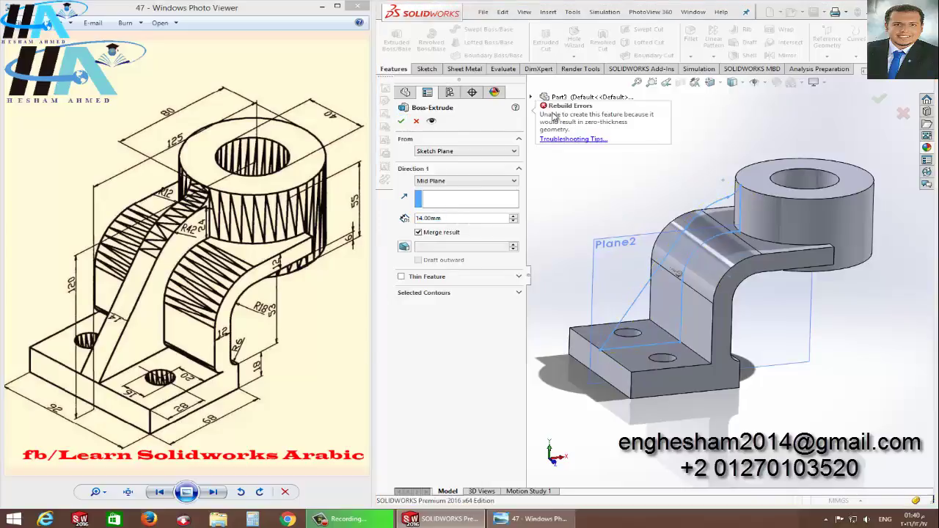
{"action": "left_click", "coordinate": [418, 233]}
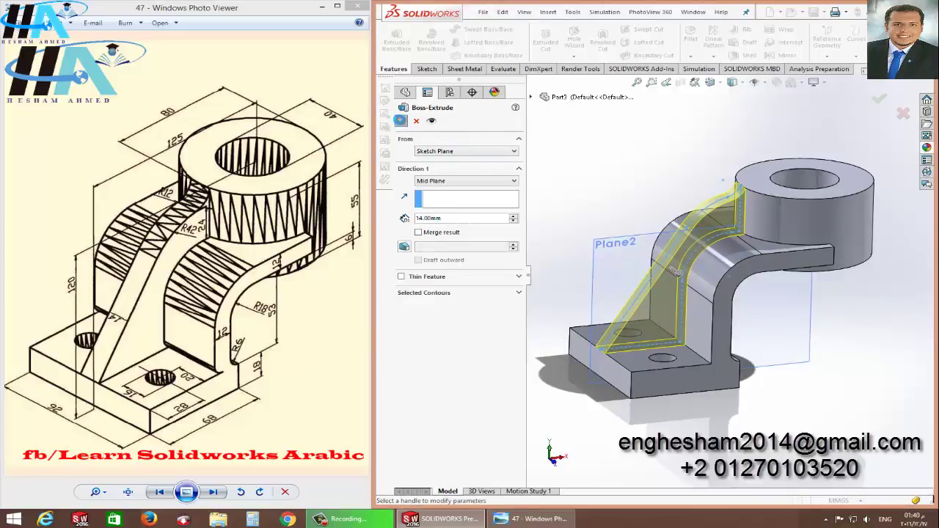
{"action": "key", "text": "Return"}
{"action": "mouse_move", "coordinate": [692, 267]}
{"action": "middle_mouse_down"}
{"action": "mouse_move", "coordinate": [694, 235]}
{"action": "mouse_move", "coordinate": [627, 270]}
{"action": "middle_mouse_up"}
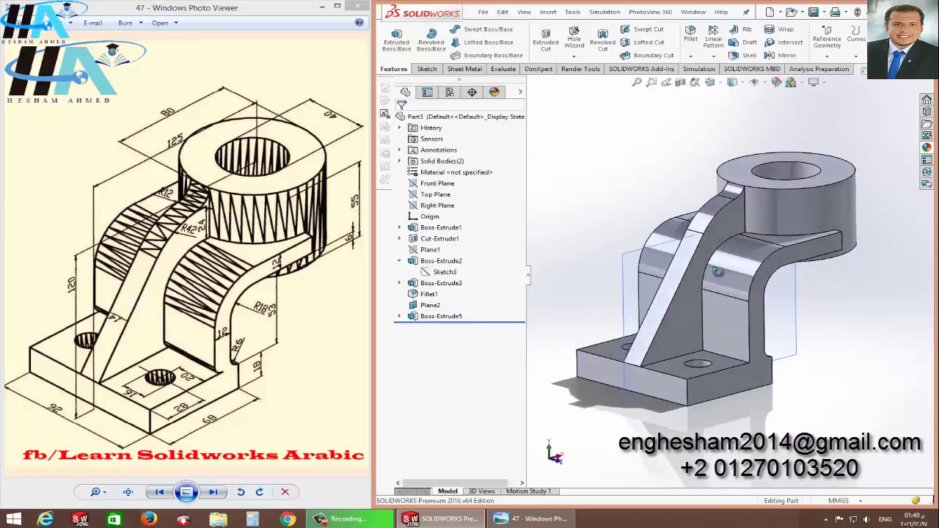
Hide Plane2 and inspect the bracket's new 14 mm side rib.
{"action": "left_click", "coordinate": [617, 270]}
{"action": "left_click", "coordinate": [664, 242]}
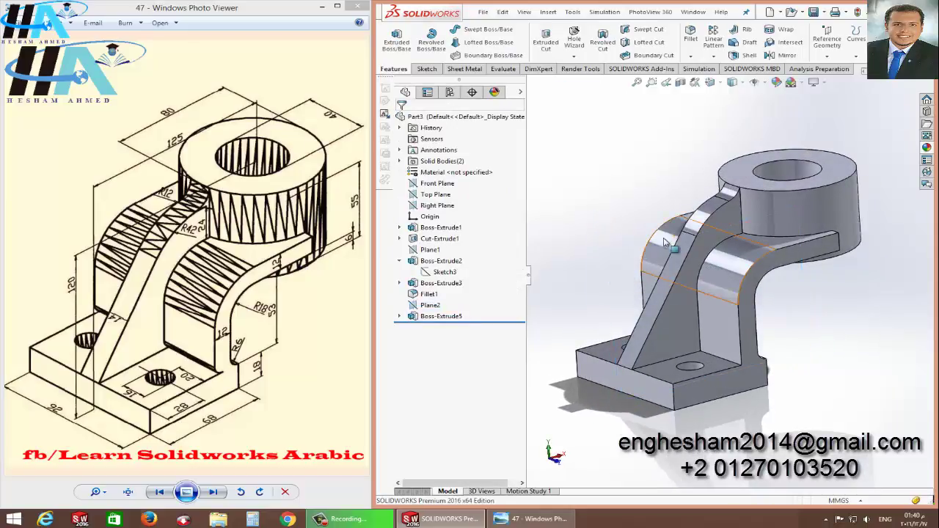
{"action": "scroll", "coordinate": [664, 242], "scroll_direction": "up", "scroll_amount": 2}
{"action": "mouse_move", "coordinate": [663, 242]}
{"action": "middle_mouse_down"}
{"action": "mouse_move", "coordinate": [775, 255]}
{"action": "mouse_move", "coordinate": [732, 257]}
{"action": "middle_mouse_up"}
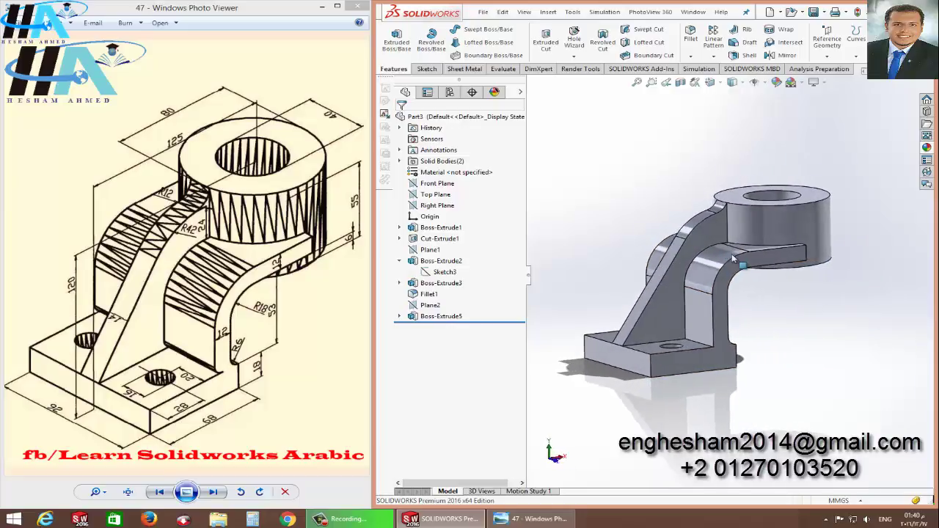
{"action": "scroll", "coordinate": [732, 264], "scroll_direction": "down", "scroll_amount": 2}
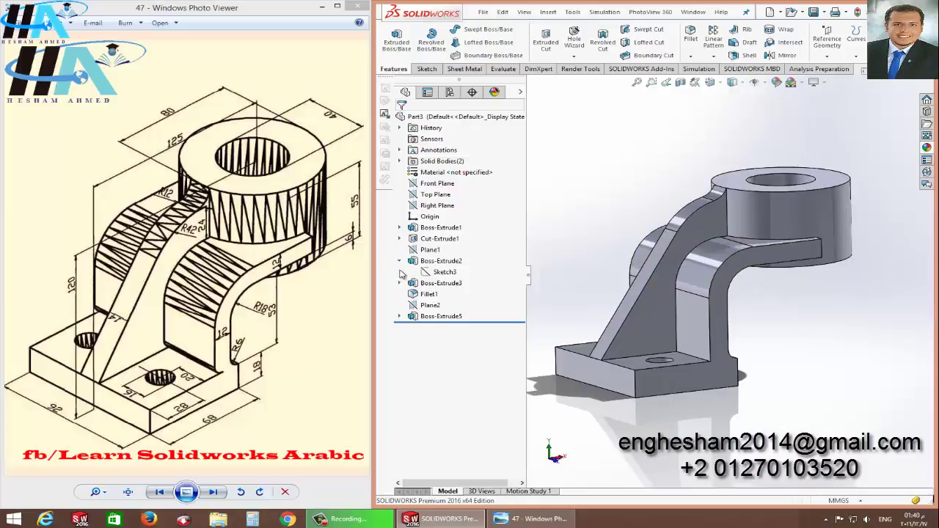